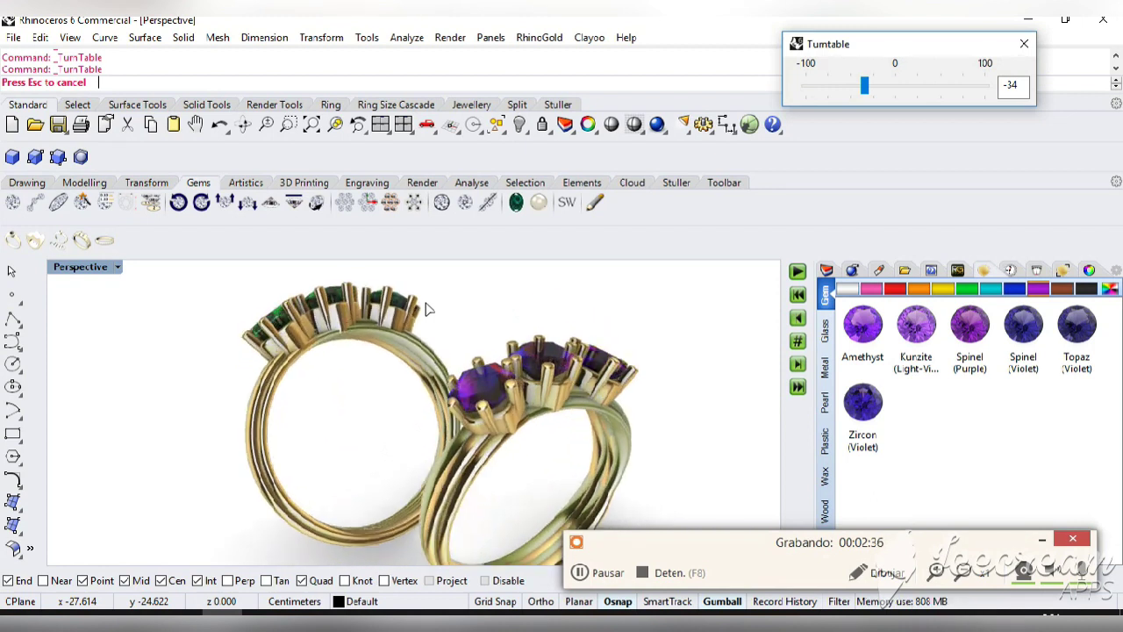
click(581, 572)
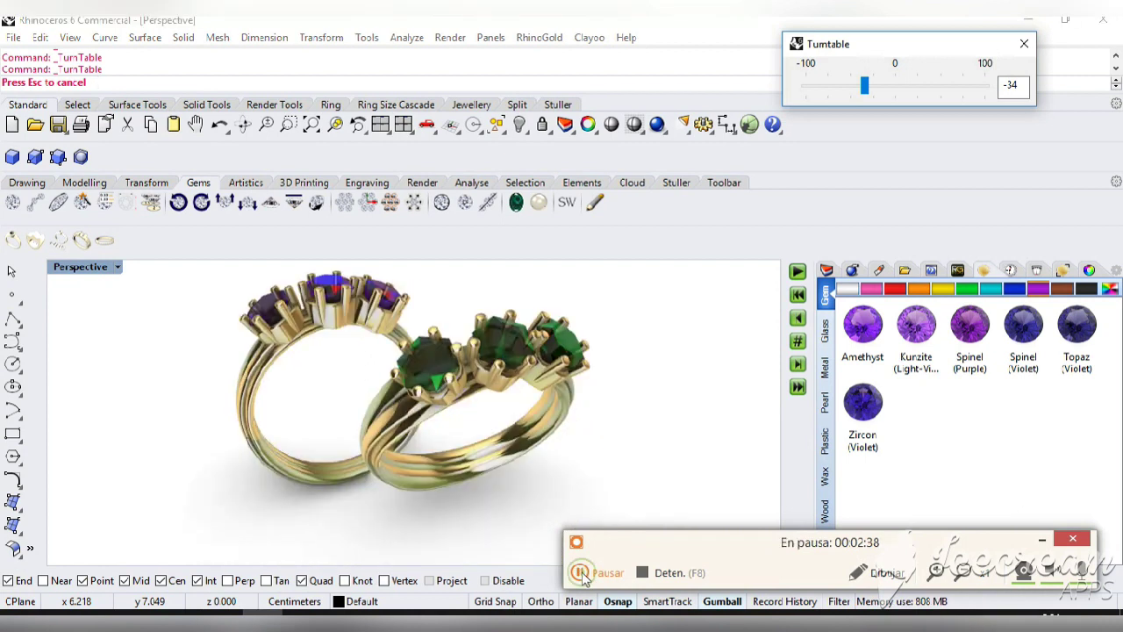
click(1043, 540)
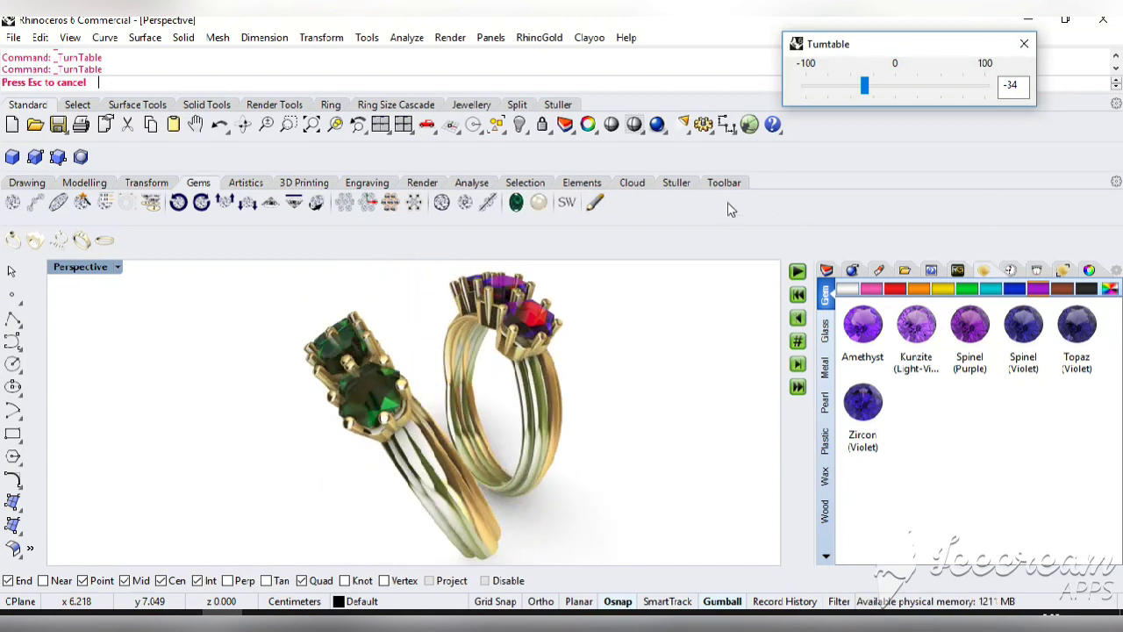
Stop the turntable rotation of the rings and maximize the Top viewport.
click(1023, 43)
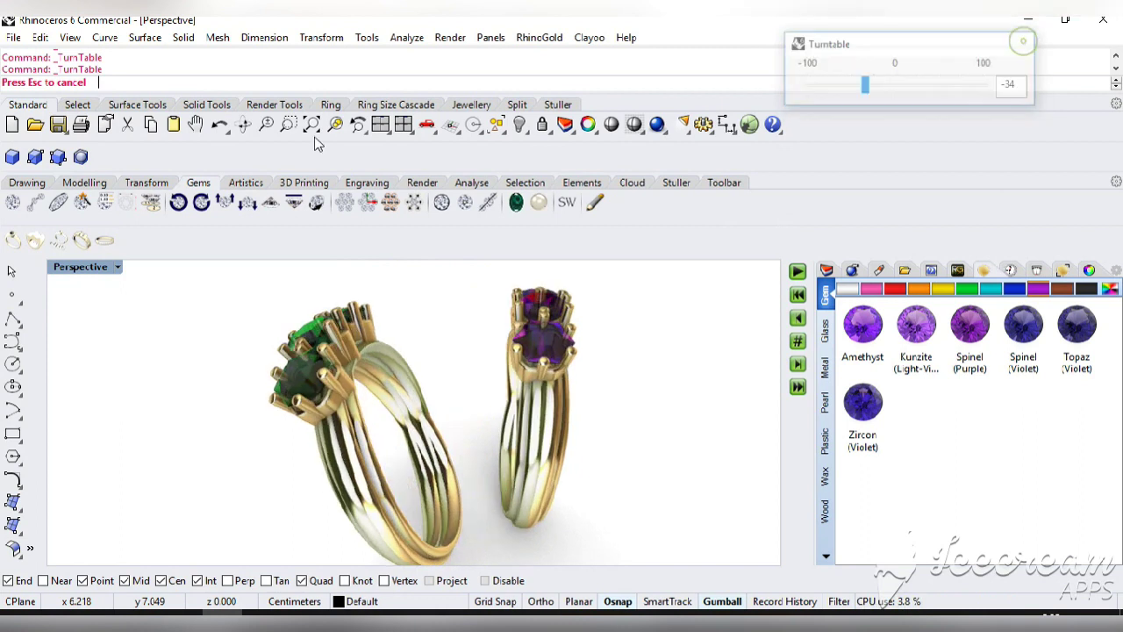
double_click(78, 267)
double_click(70, 268)
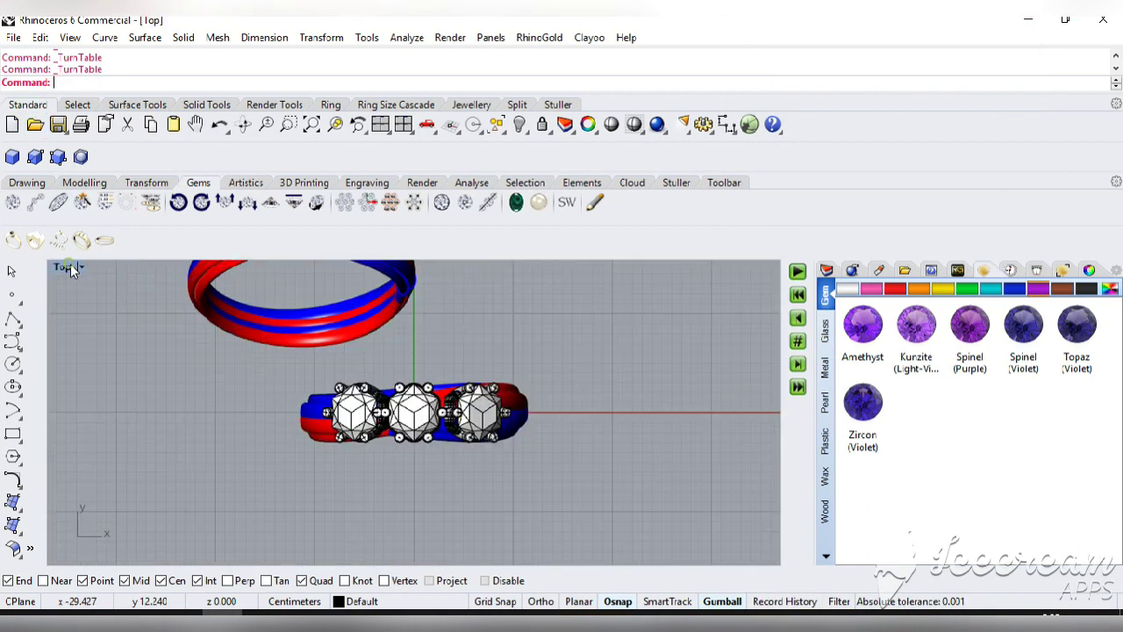
Delete both finished rings, including their gems and heads, to clear the scene.
scroll(409, 307, down, 3)
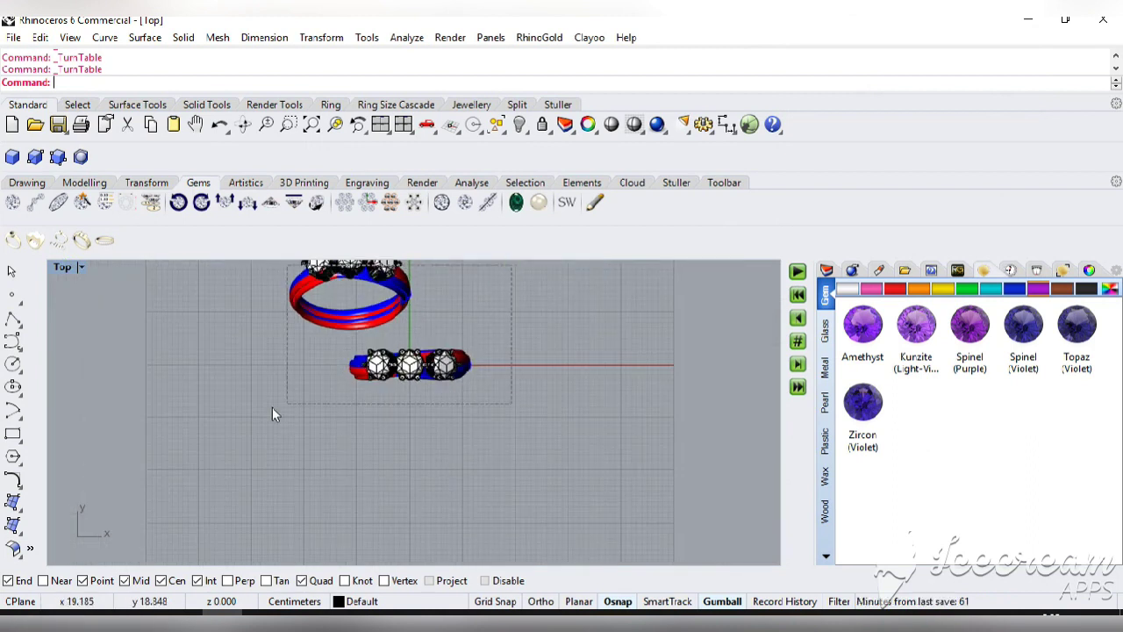
drag(272, 414, 273, 413)
drag(225, 373, 246, 461)
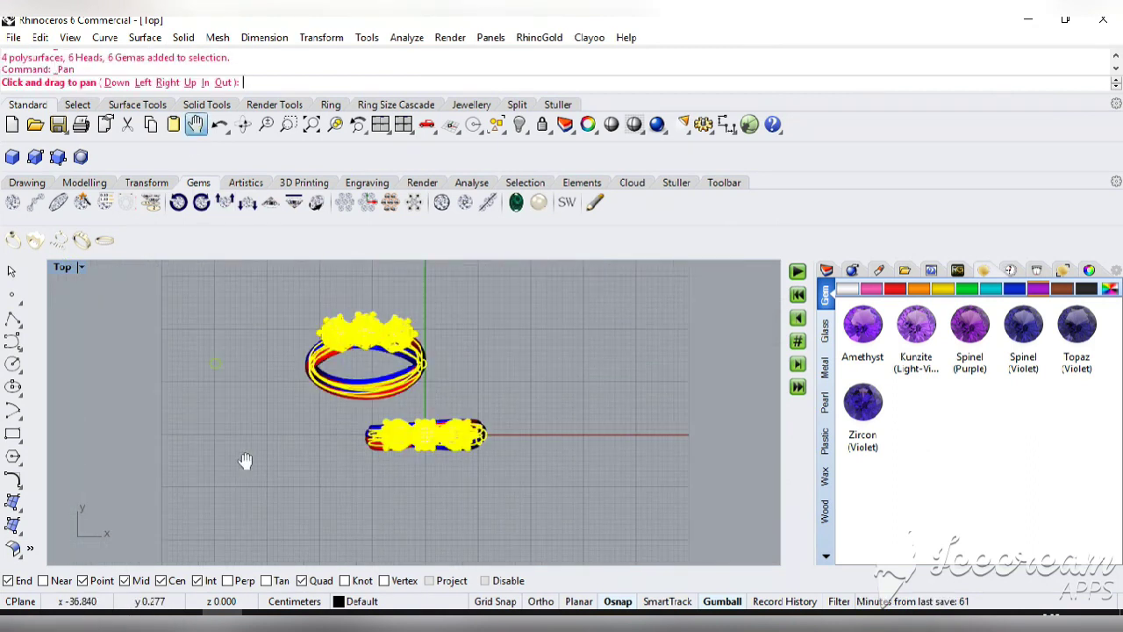
key(Escape)
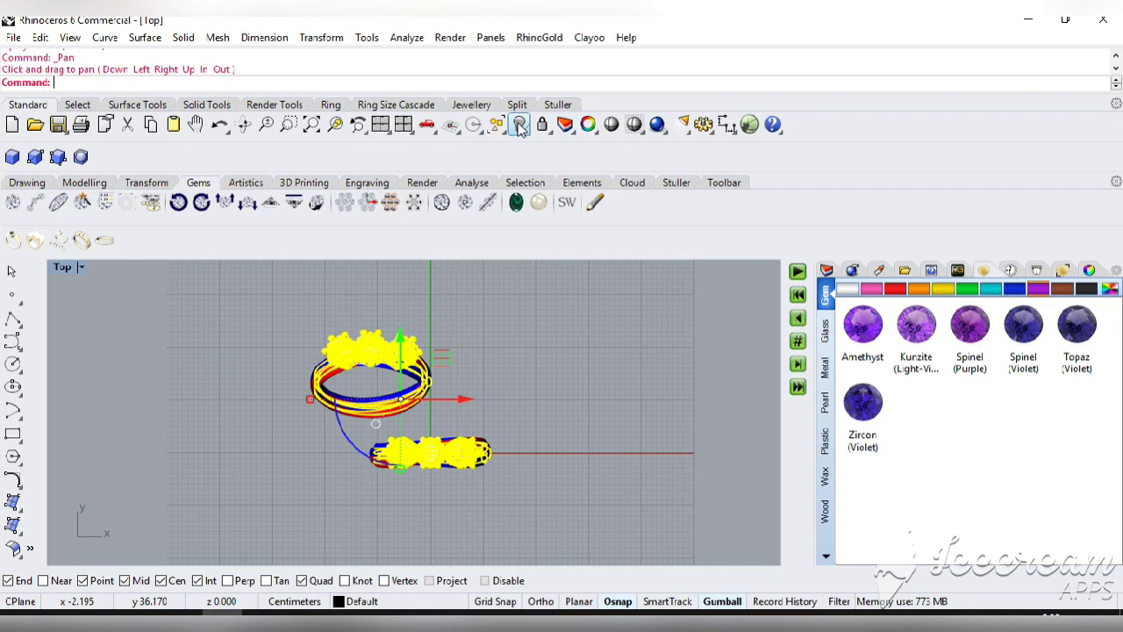
key(Delete)
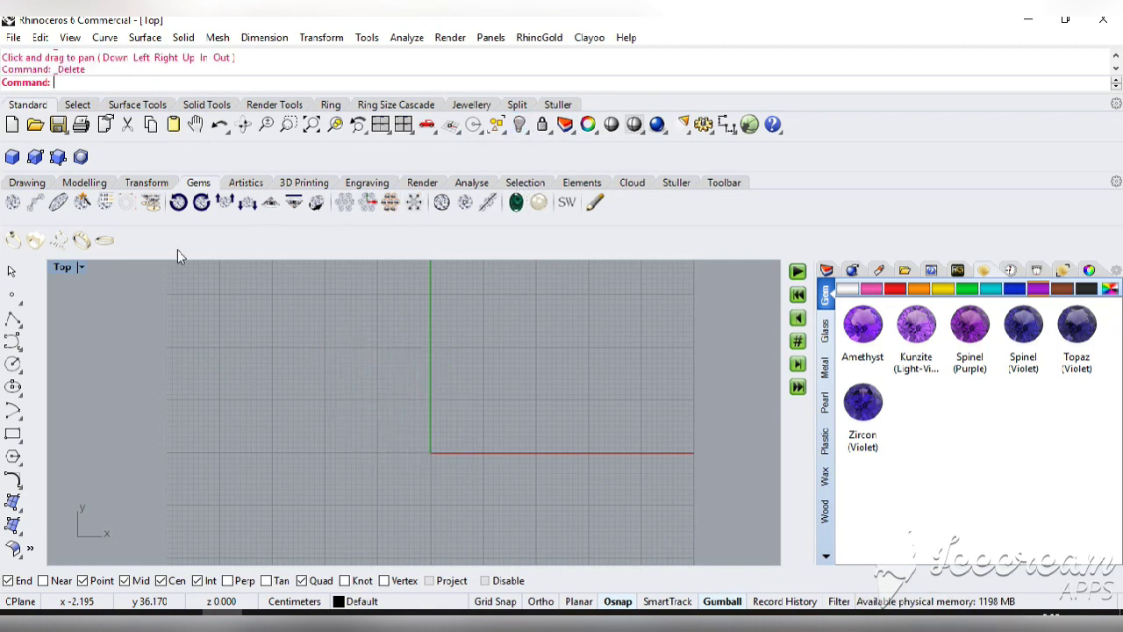
Draw a circle with diameter 20 centred on the origin (0) in the maximized Front viewport.
click(380, 125)
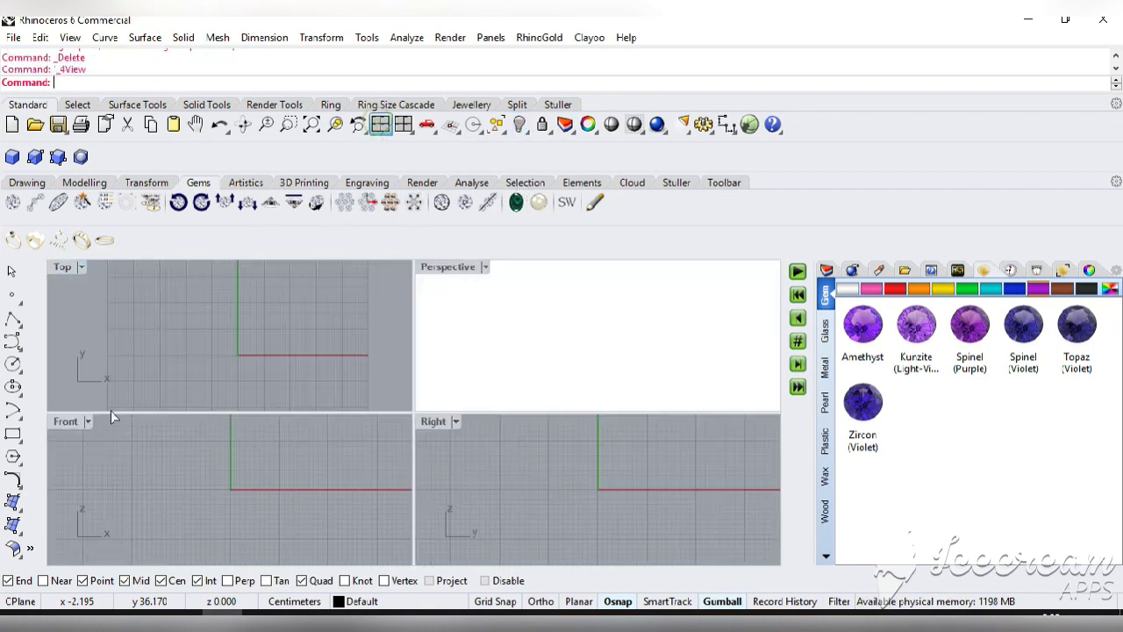
double_click(66, 422)
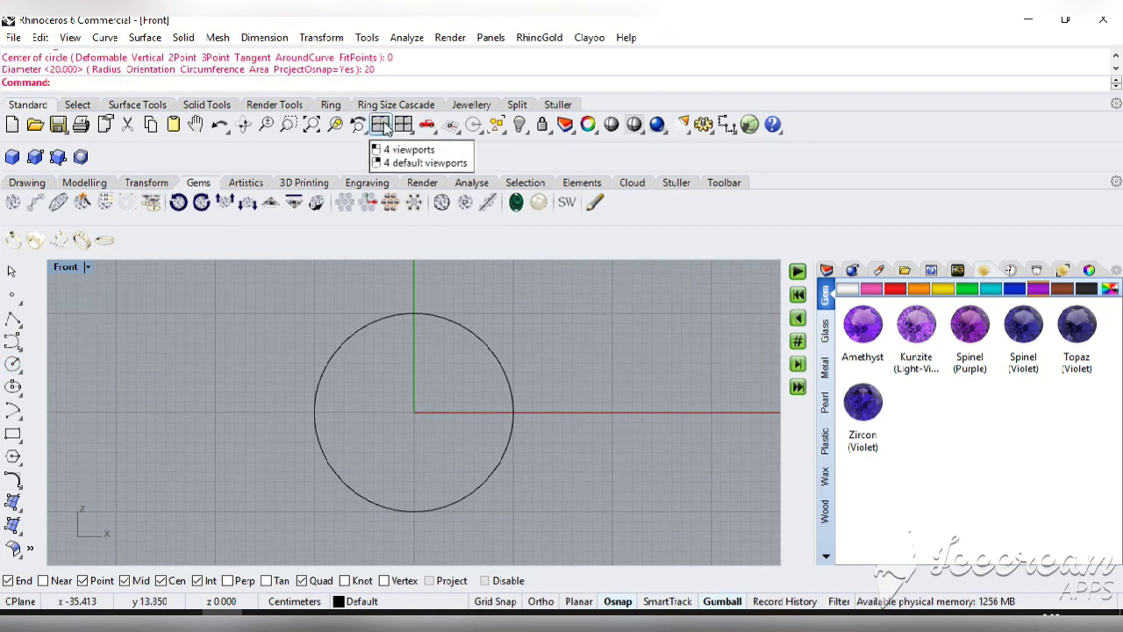
Restore the four-viewport layout and set the Perspective viewport's display mode to Shaded.
click(382, 126)
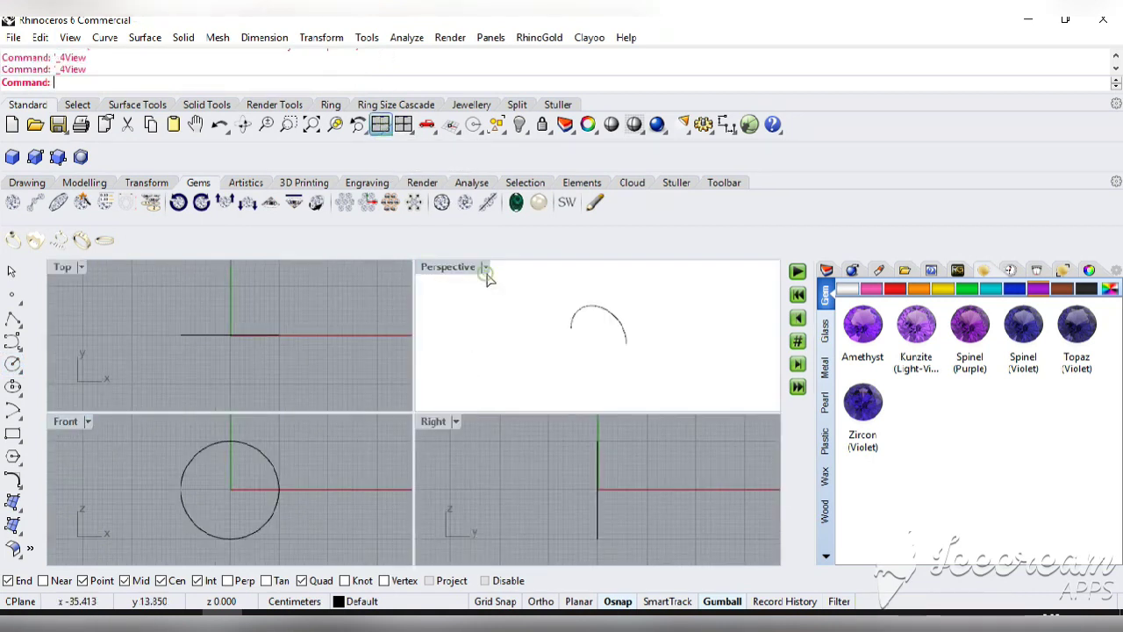
click(486, 267)
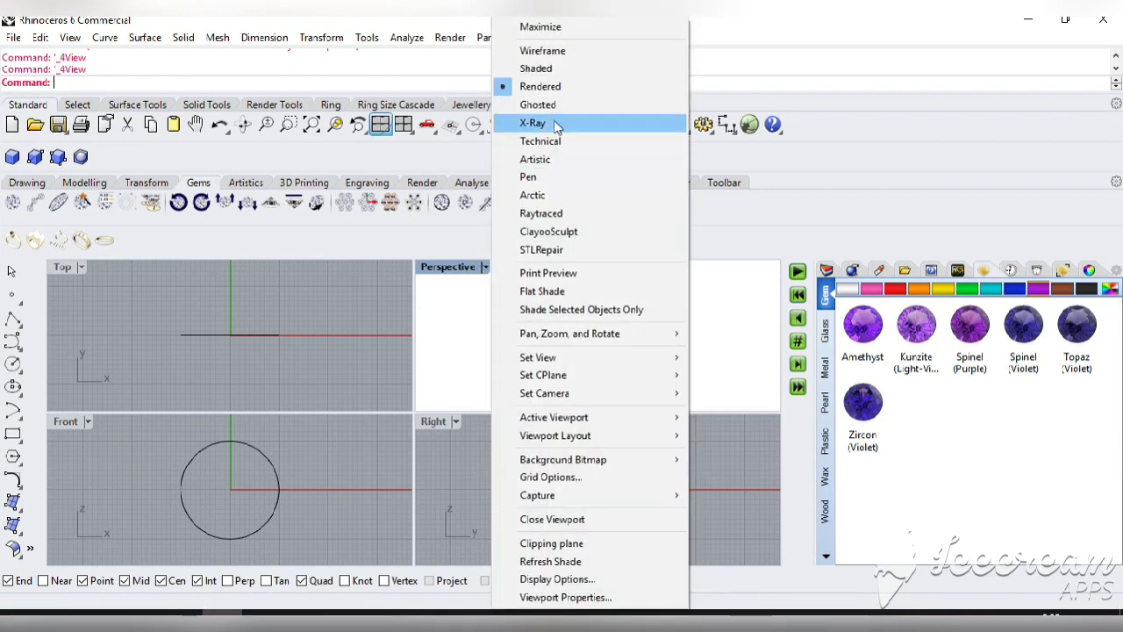
click(550, 72)
In the maximized Right viewport, draw a circle with diameter 1 centred on the top quadrant point of the large circle.
double_click(439, 421)
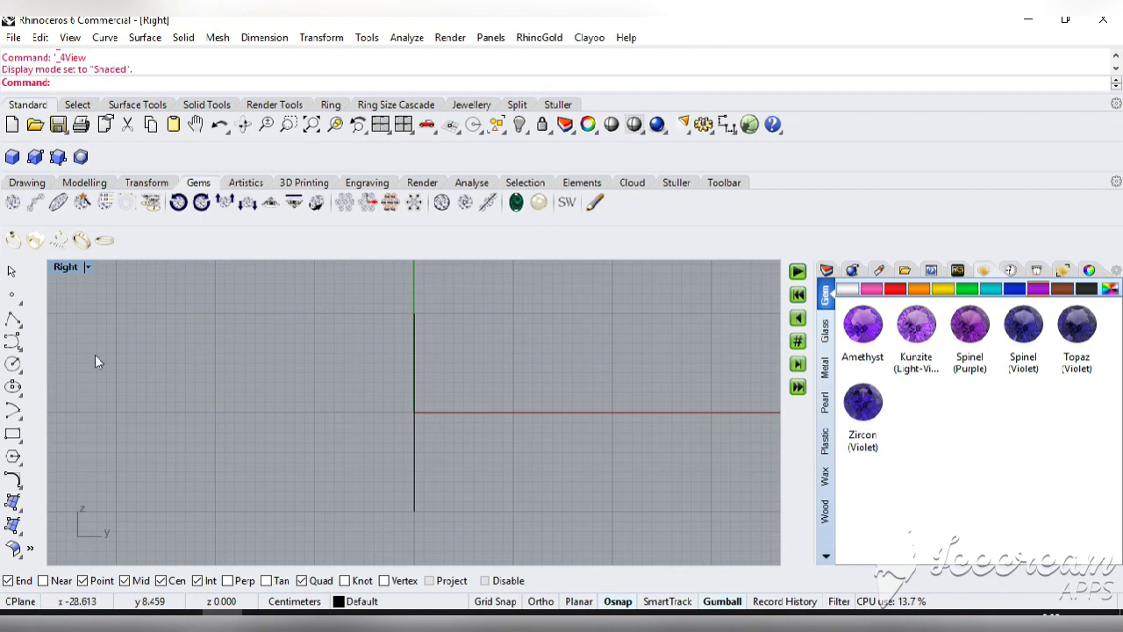
click(14, 433)
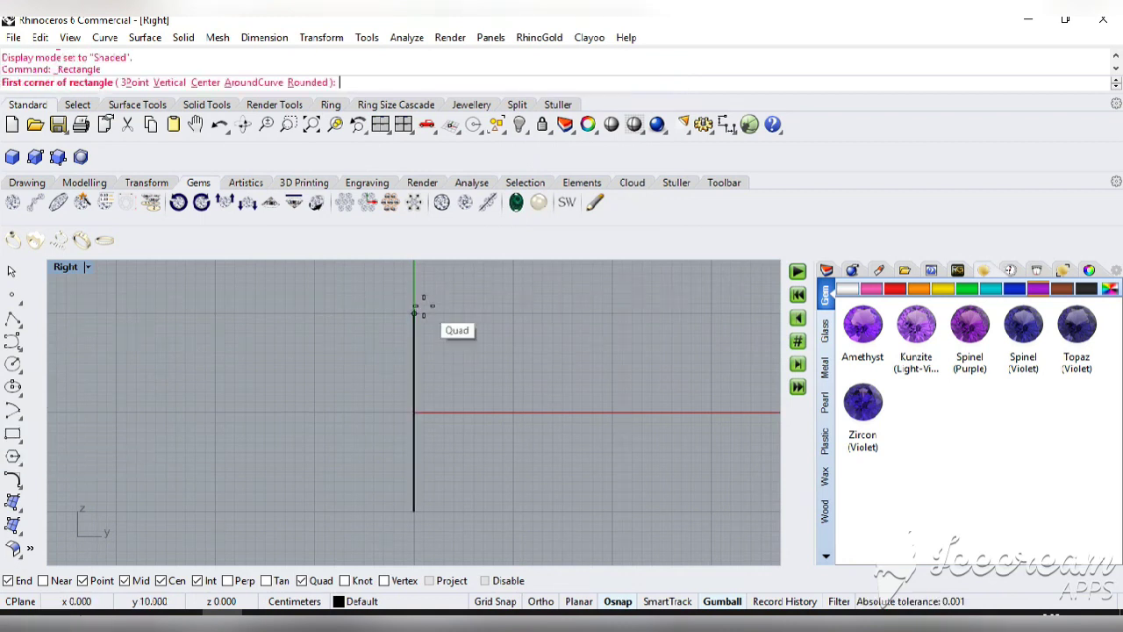
key(Escape)
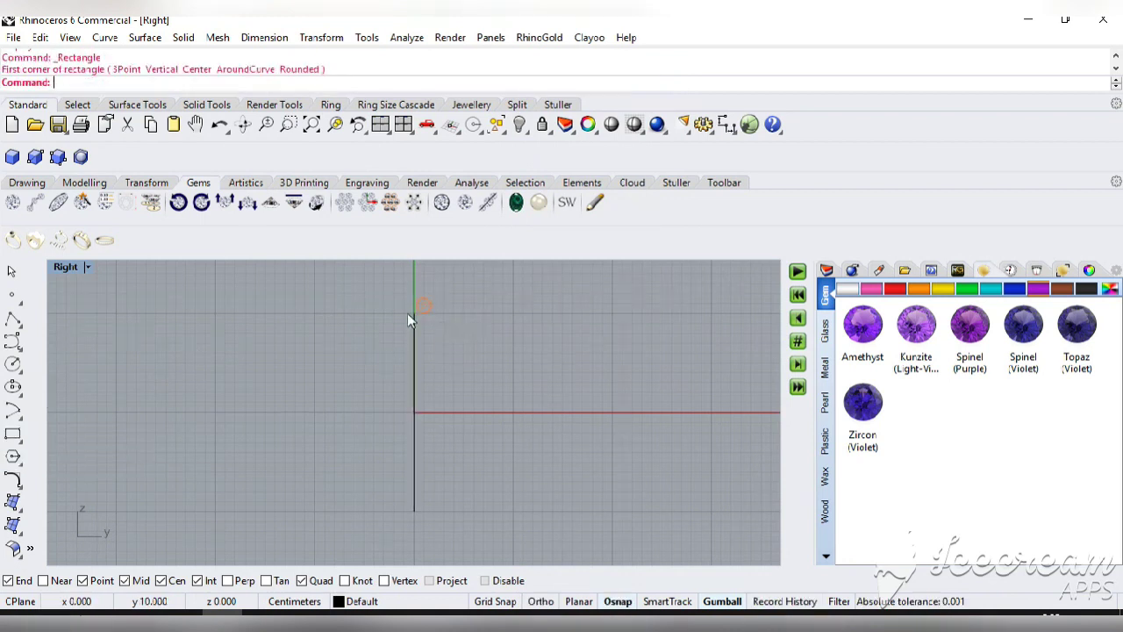
click(12, 366)
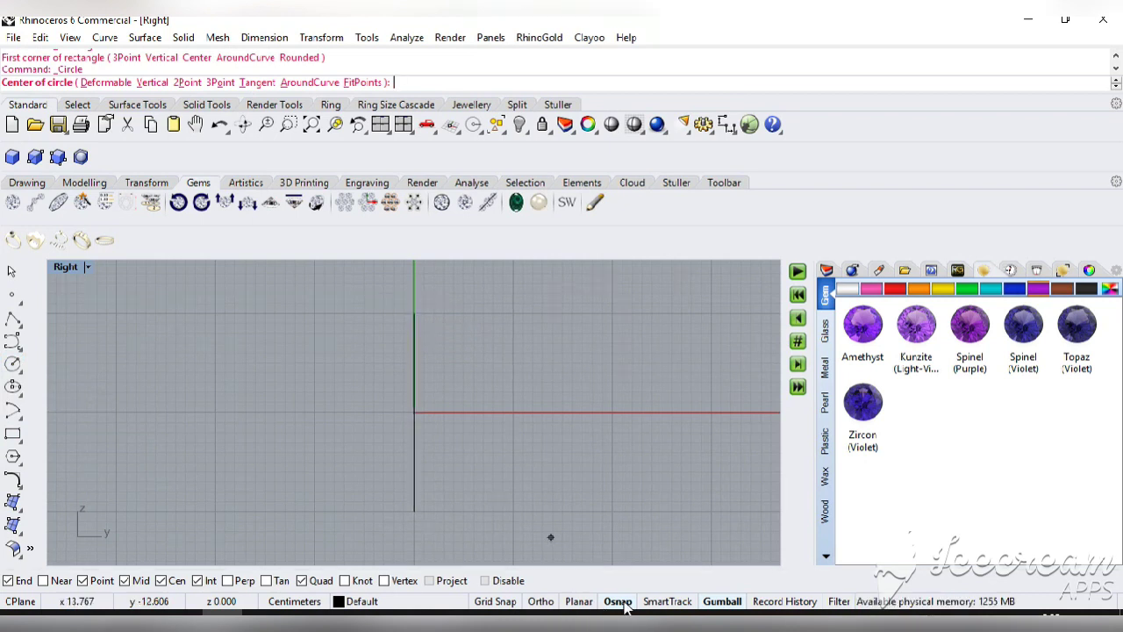
click(414, 312)
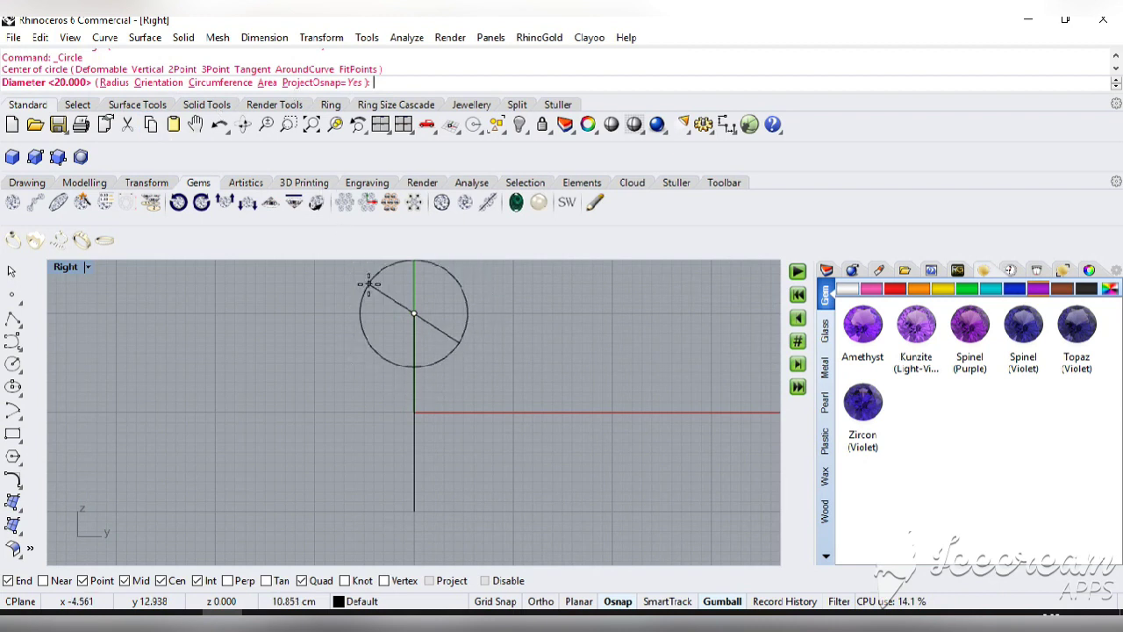
key(Escape)
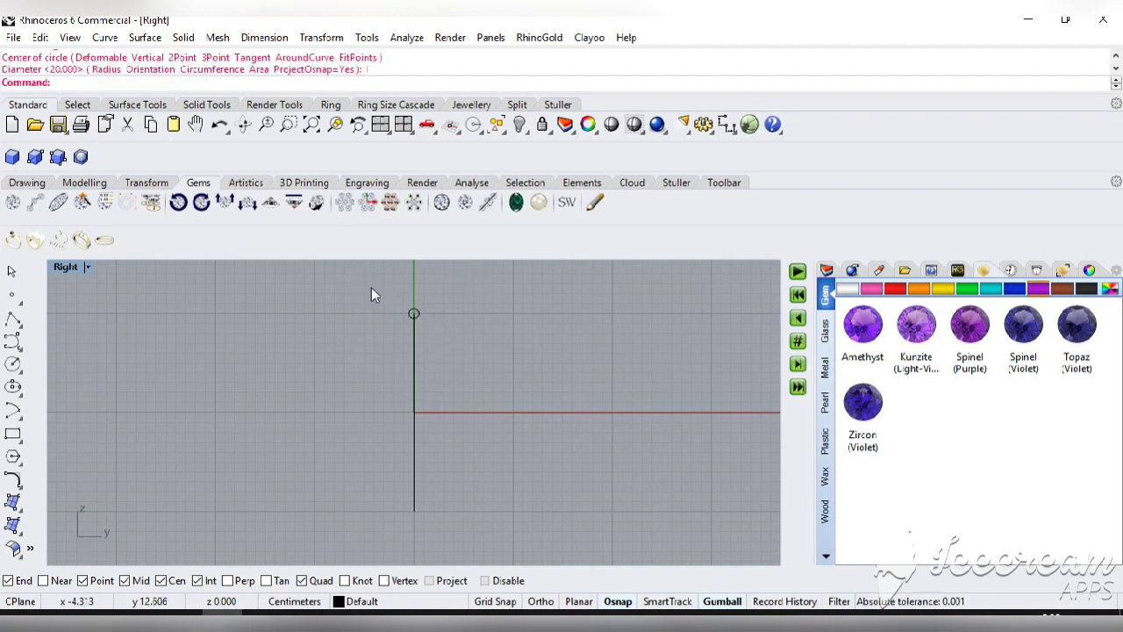
Move the small circle straight up by about its radius so its lowest point sits near the top of the large circle.
scroll(451, 314, up, 2)
scroll(396, 320, up, 1)
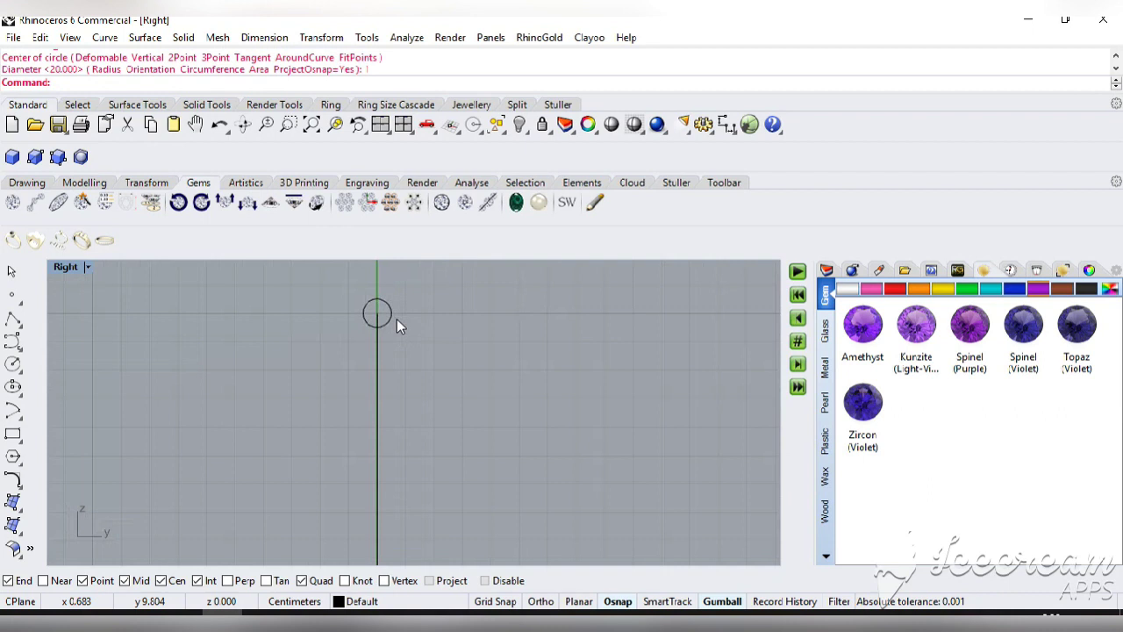
click(391, 317)
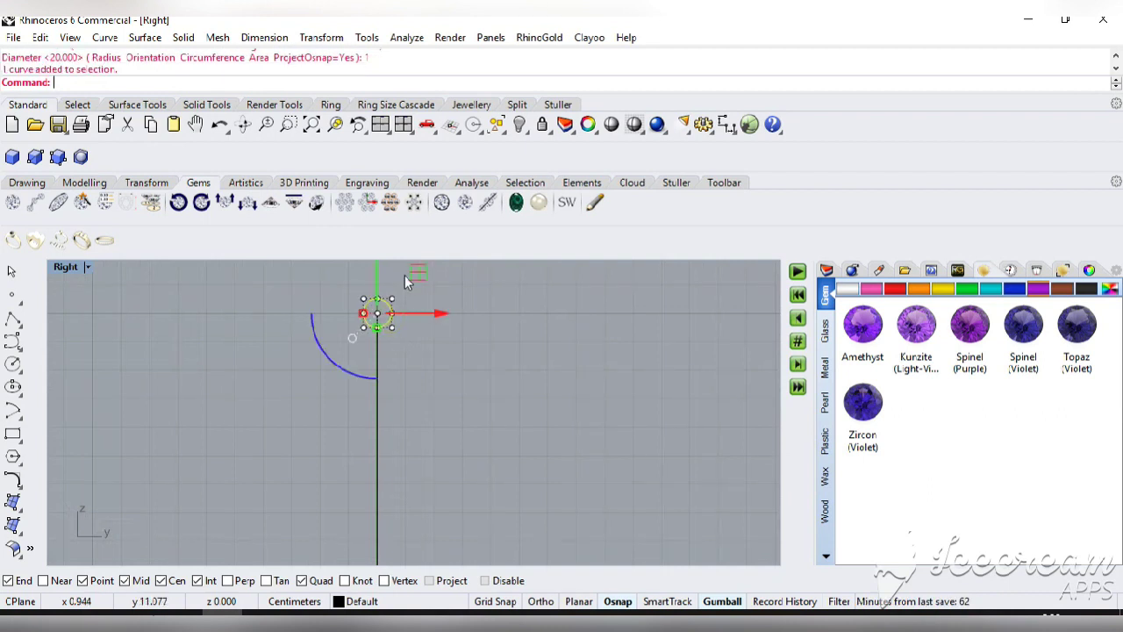
click(194, 124)
drag(251, 371, 368, 345)
drag(418, 307, 427, 310)
click(490, 322)
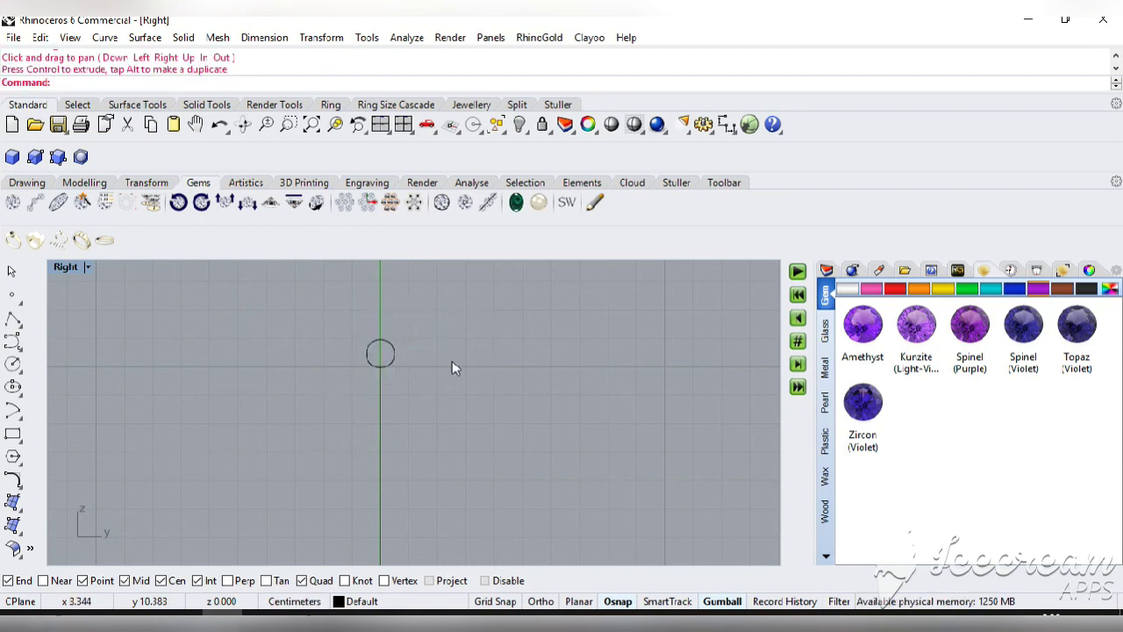
Try a polar array of the small circle around its lowest quadrant point with 3 items and a fill angle of 3.
click(394, 366)
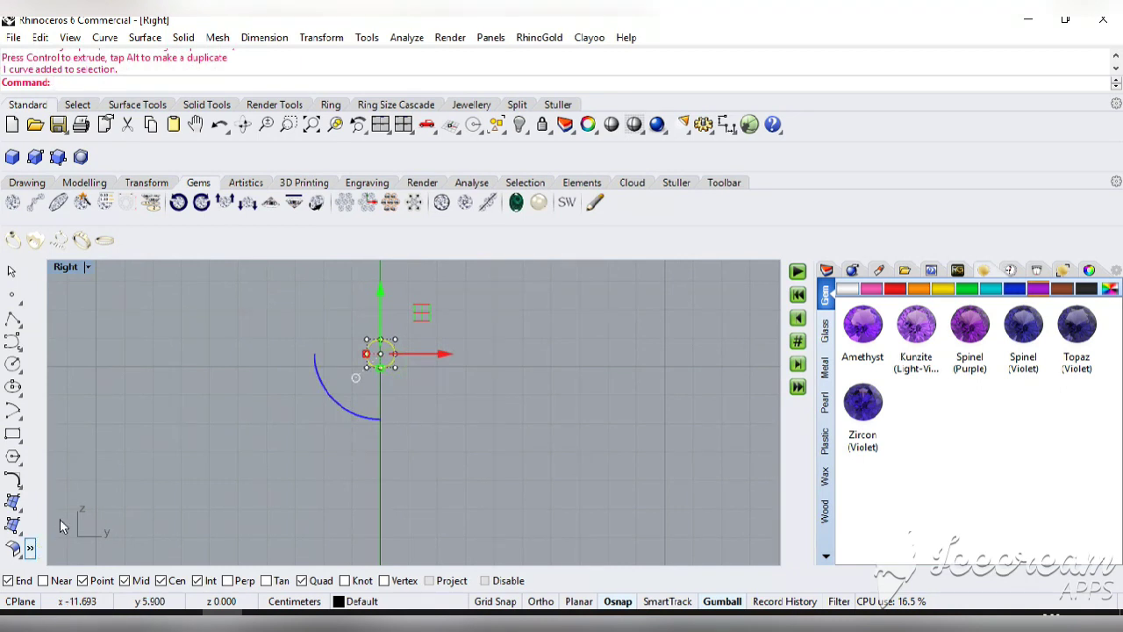
right_click(127, 456)
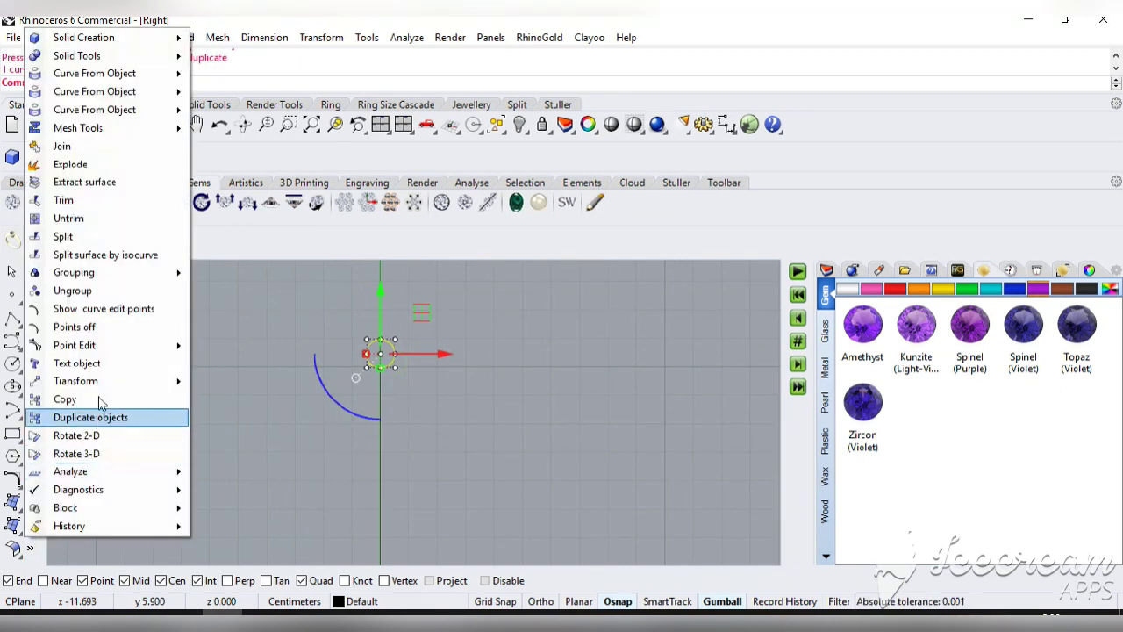
mouse_move(104, 387)
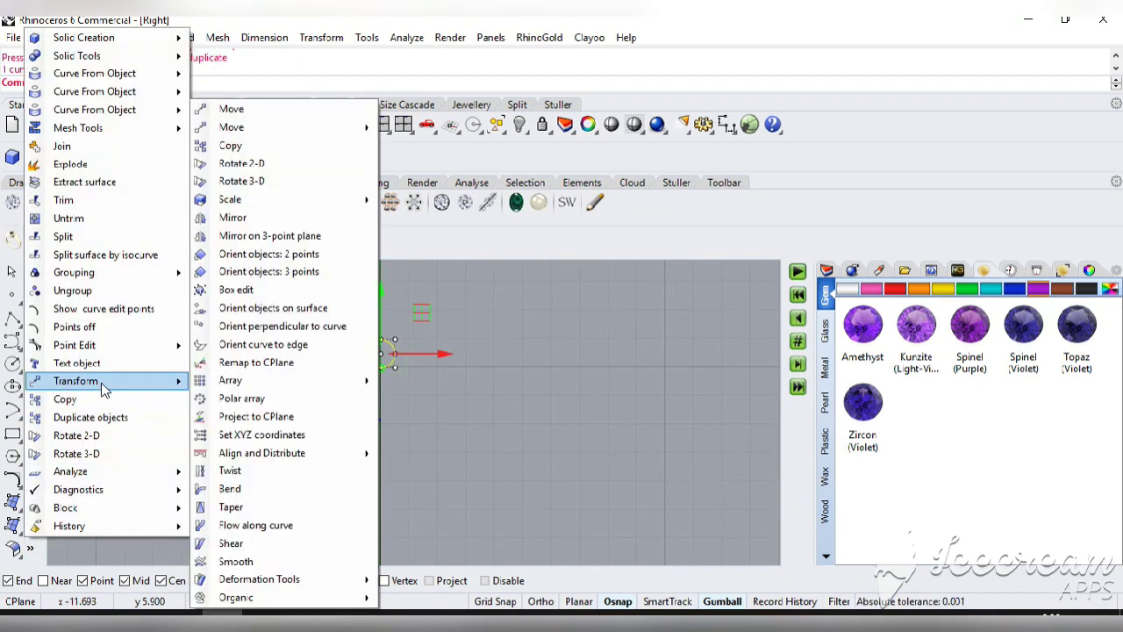
click(253, 399)
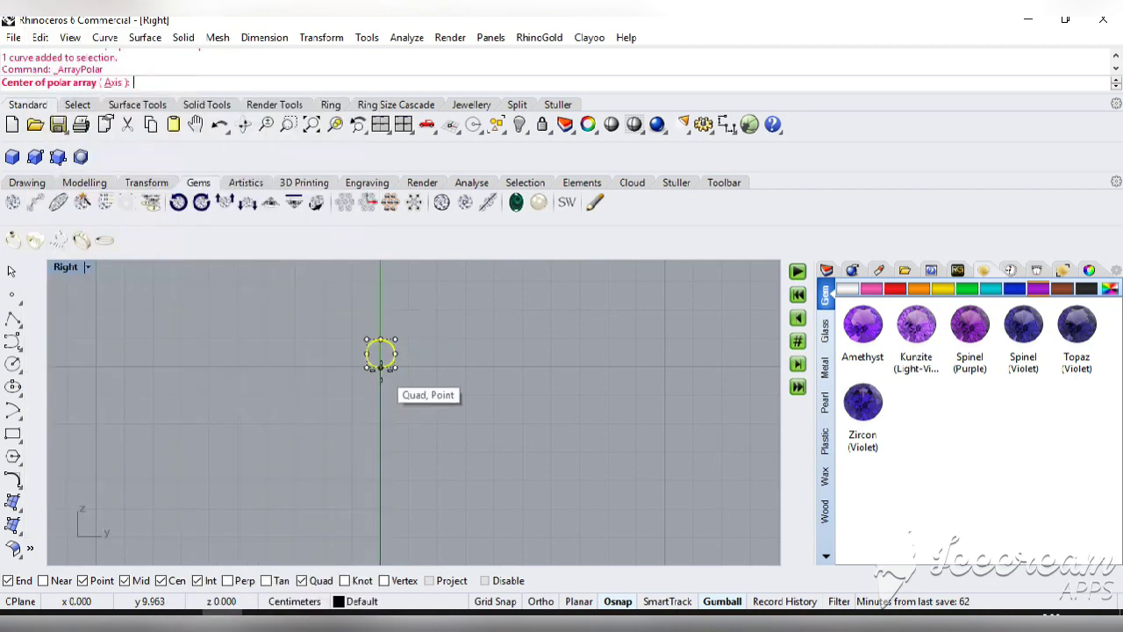
click(381, 368)
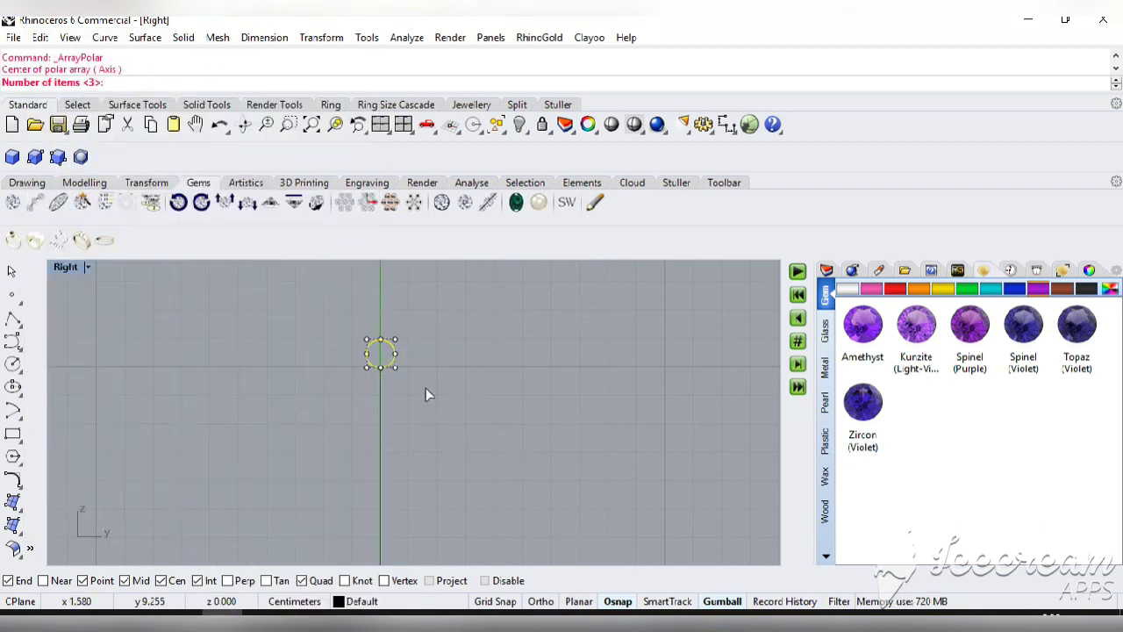
key(Return)
text(3)
key(Return)
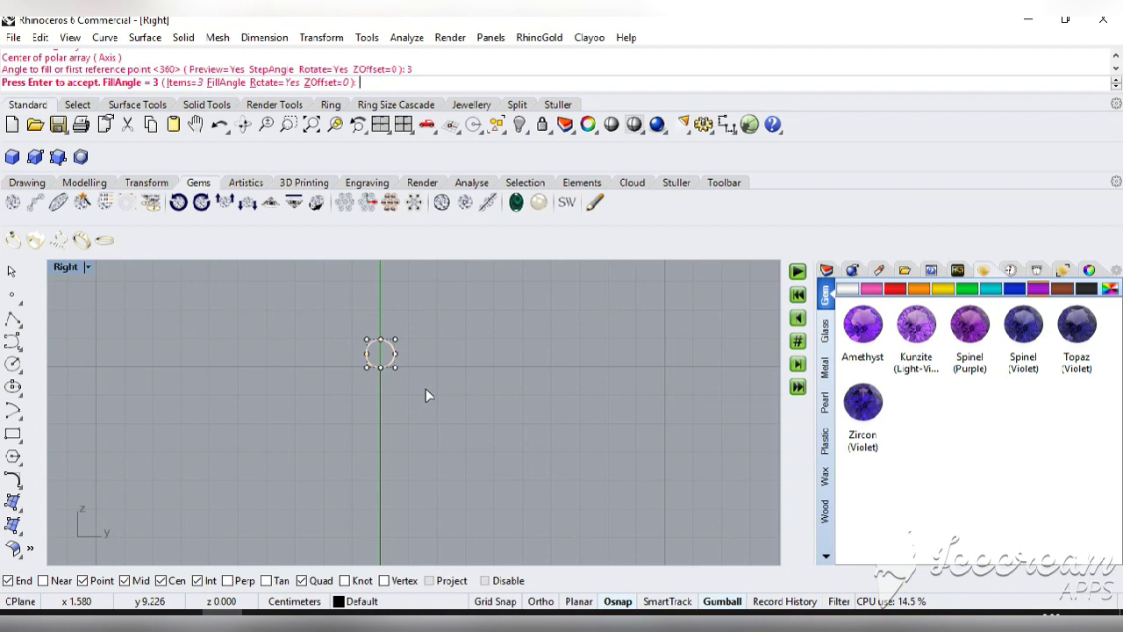
key(ctrl+z)
key(Return)
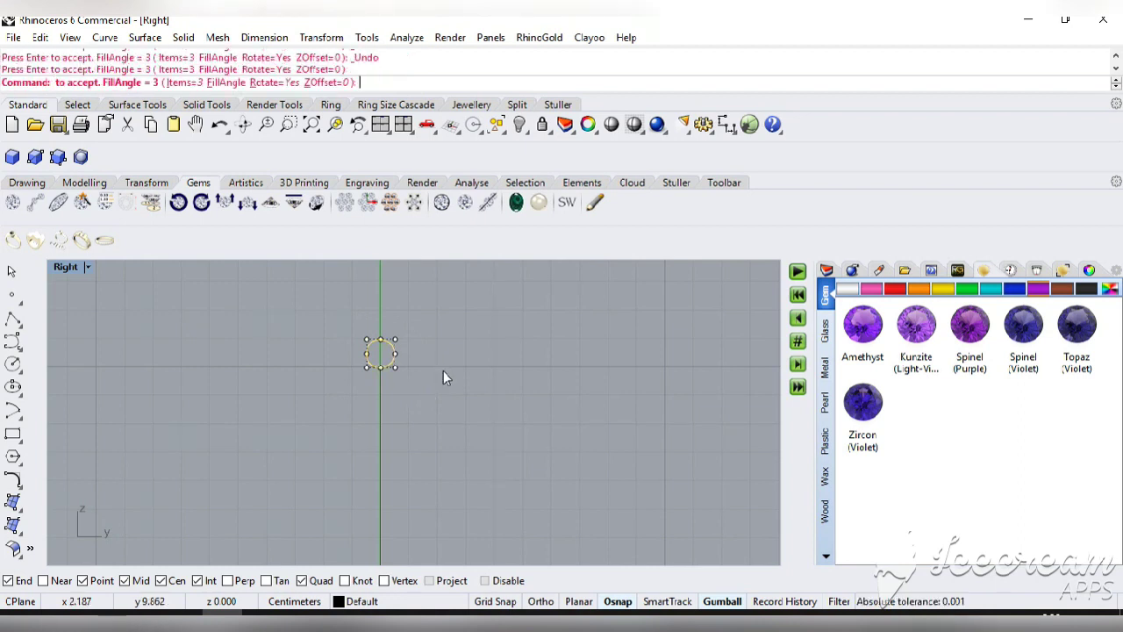
Shift the small circle sideways and up off the vertical axis and undo that move.
click(394, 360)
drag(396, 353, 455, 333)
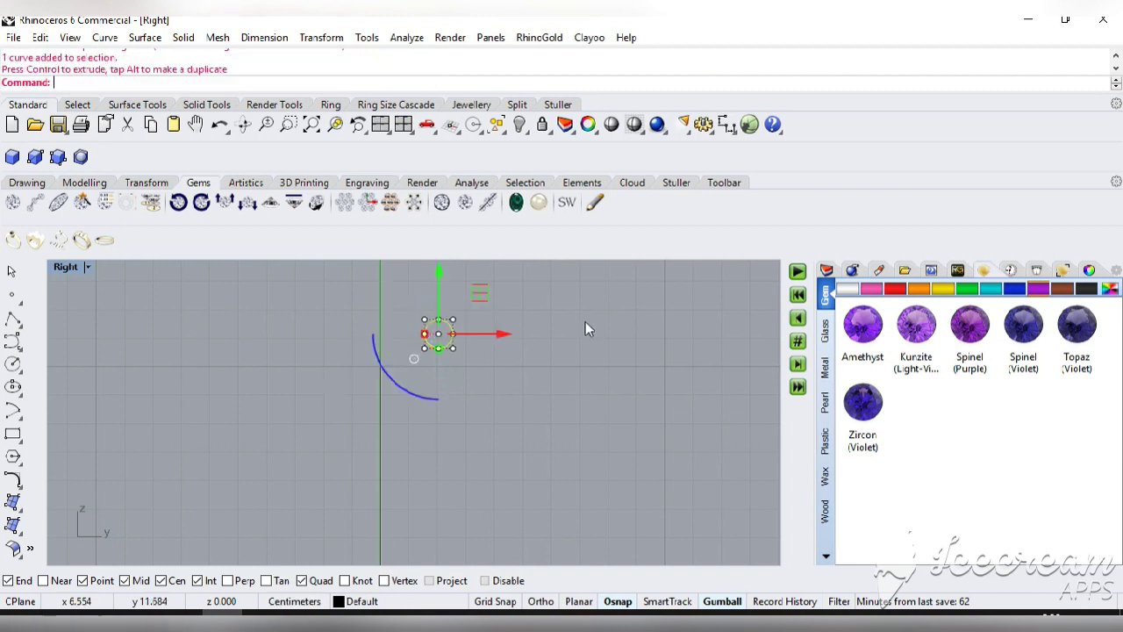
key(ctrl+z)
Polar-array the small circle around its lowest quadrant point with 3 items and a fill angle of 360.
key(Return)
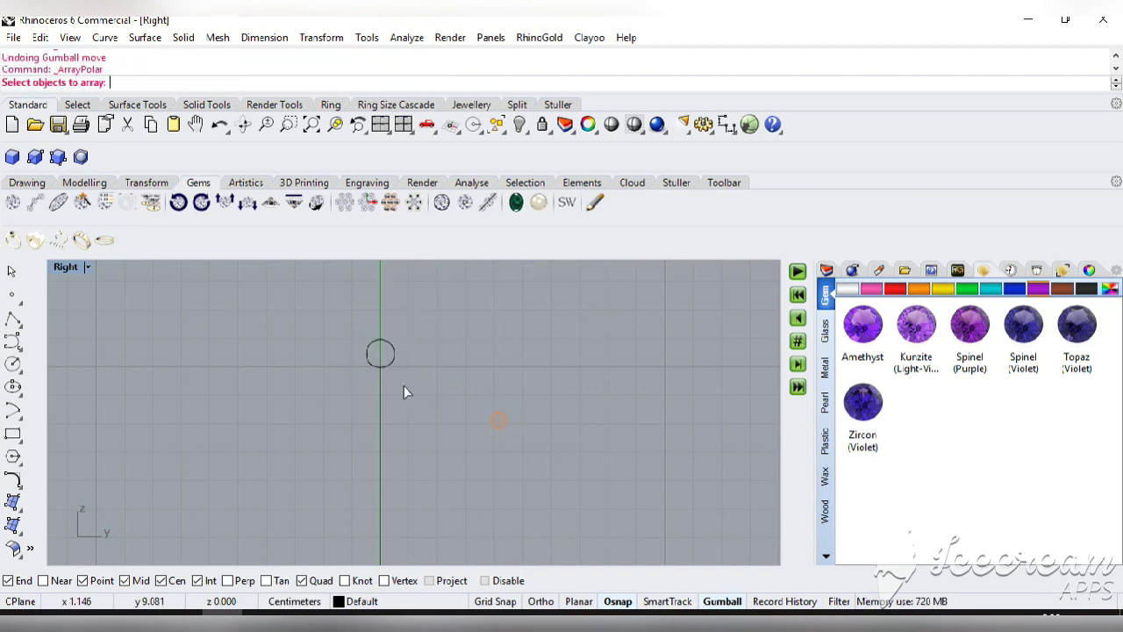
click(384, 365)
key(Return)
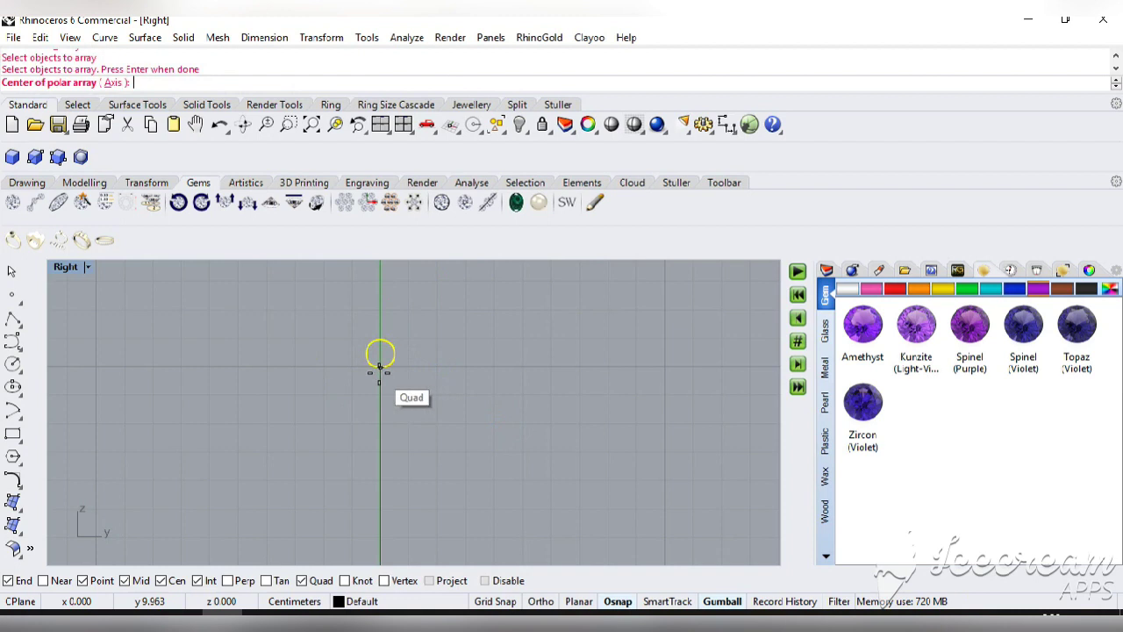
click(381, 370)
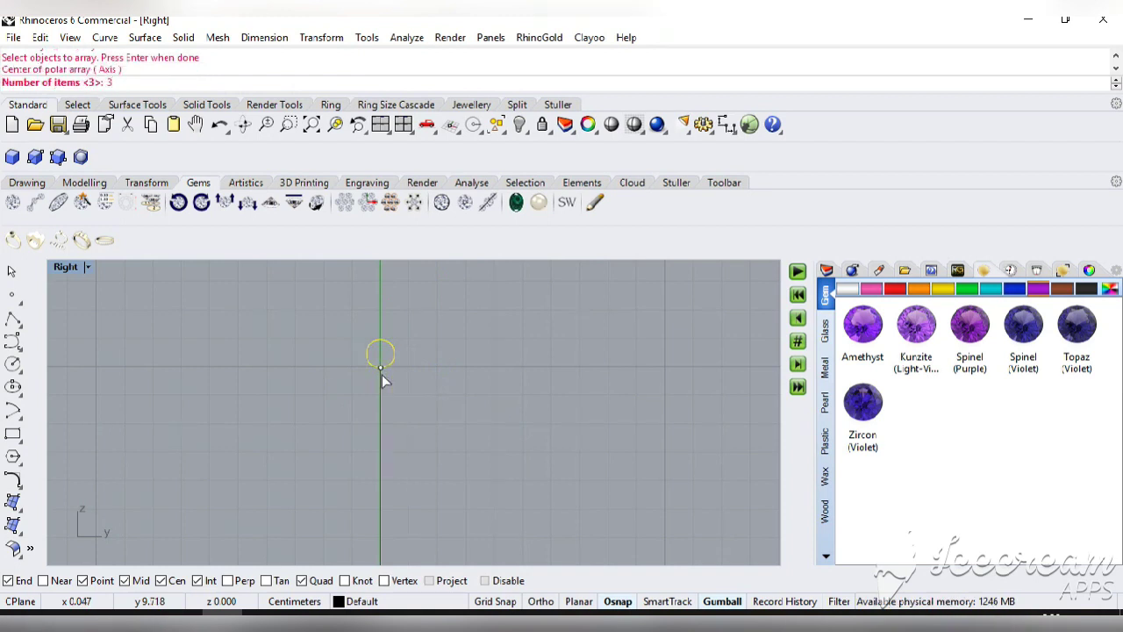
key(Return)
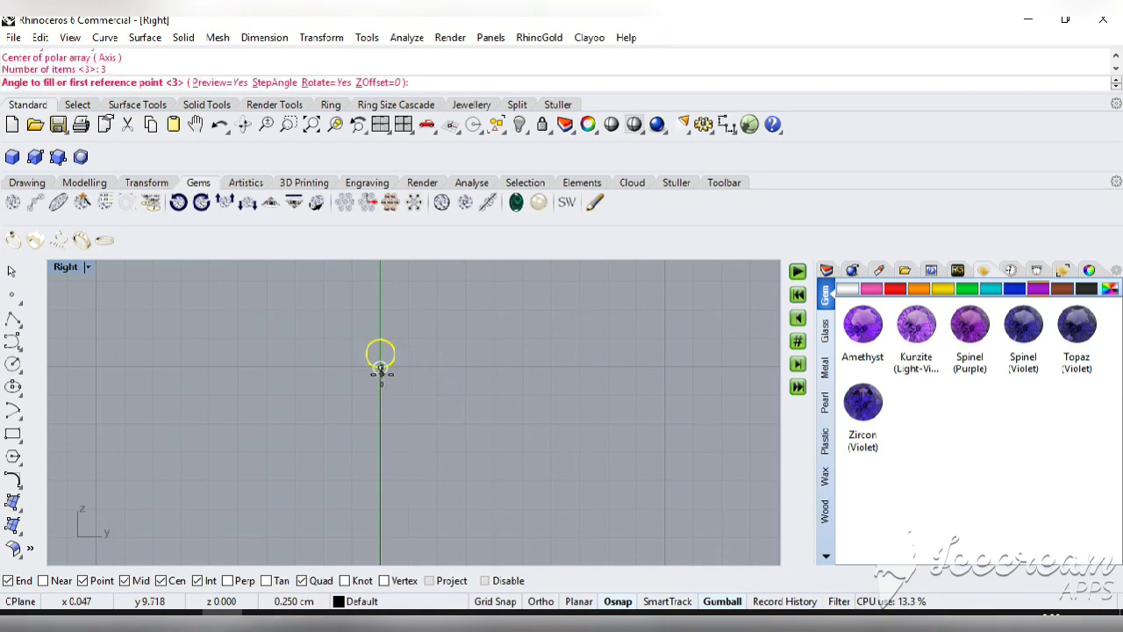
text(360)
key(Return)
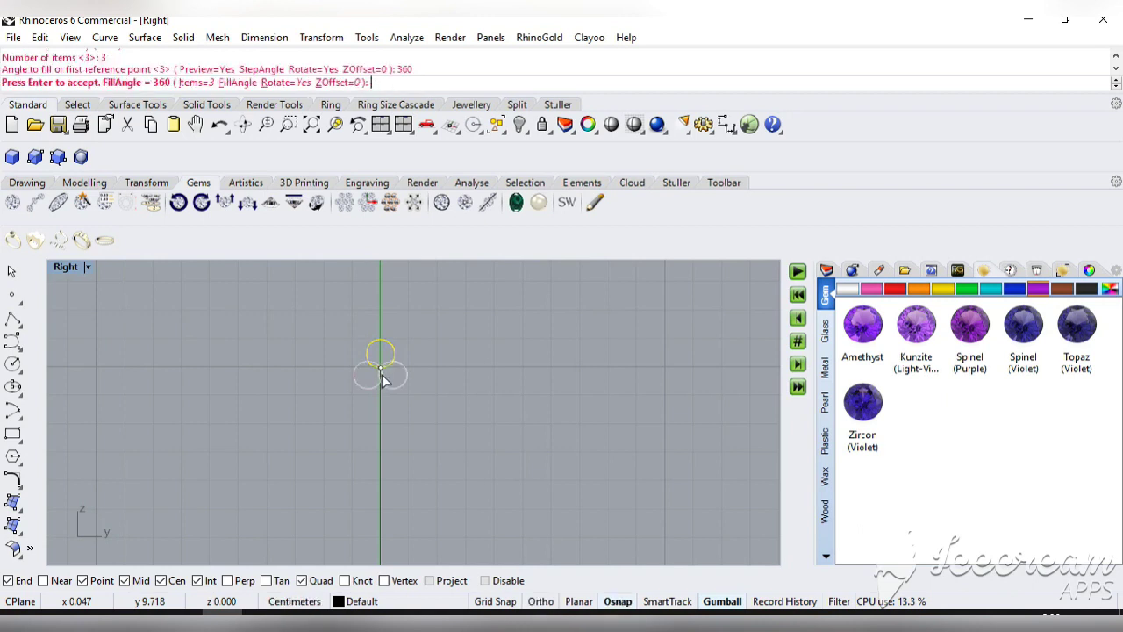
key(Return)
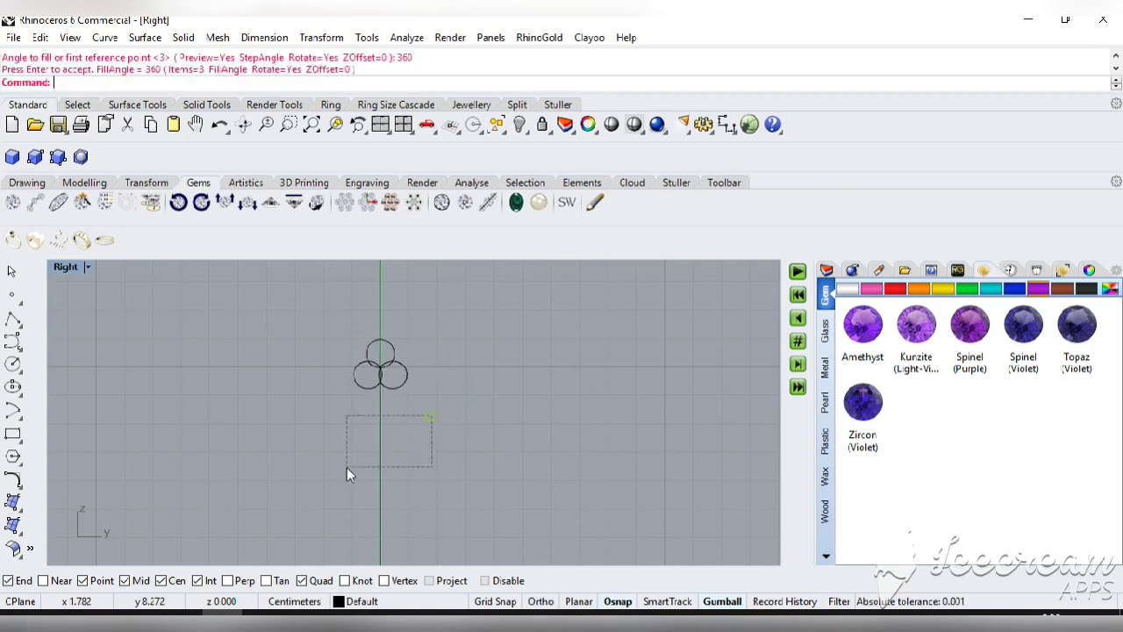
Lock the large base circle and trim the overlapping inner arcs of the three small circles to leave a trefoil outline.
drag(347, 467, 346, 467)
click(543, 123)
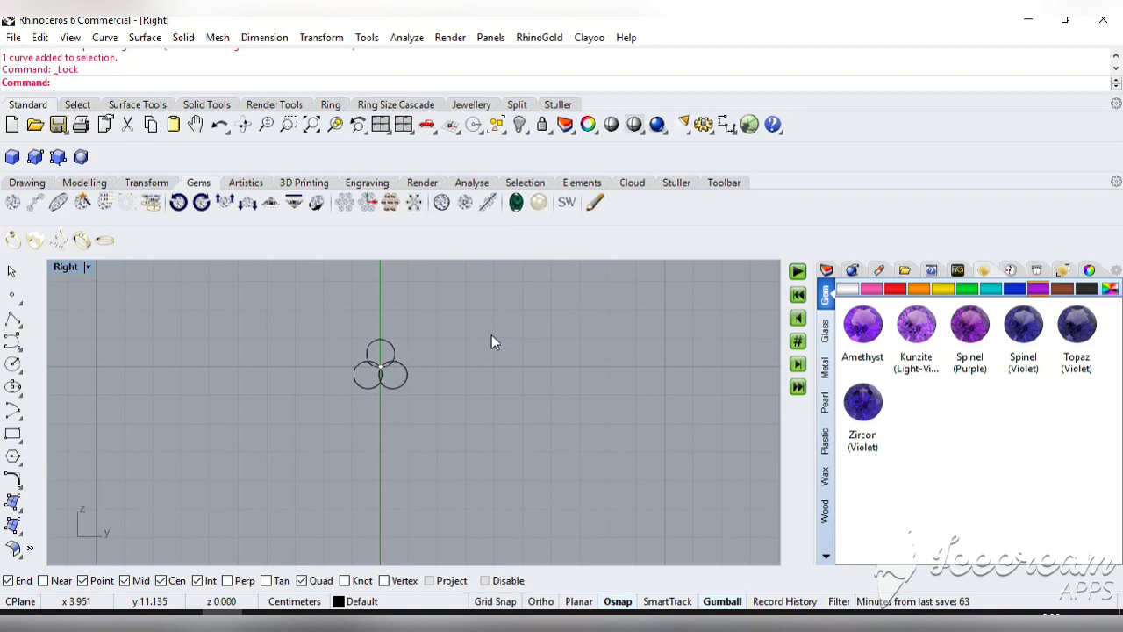
scroll(459, 354, up, 2)
drag(407, 307, 285, 444)
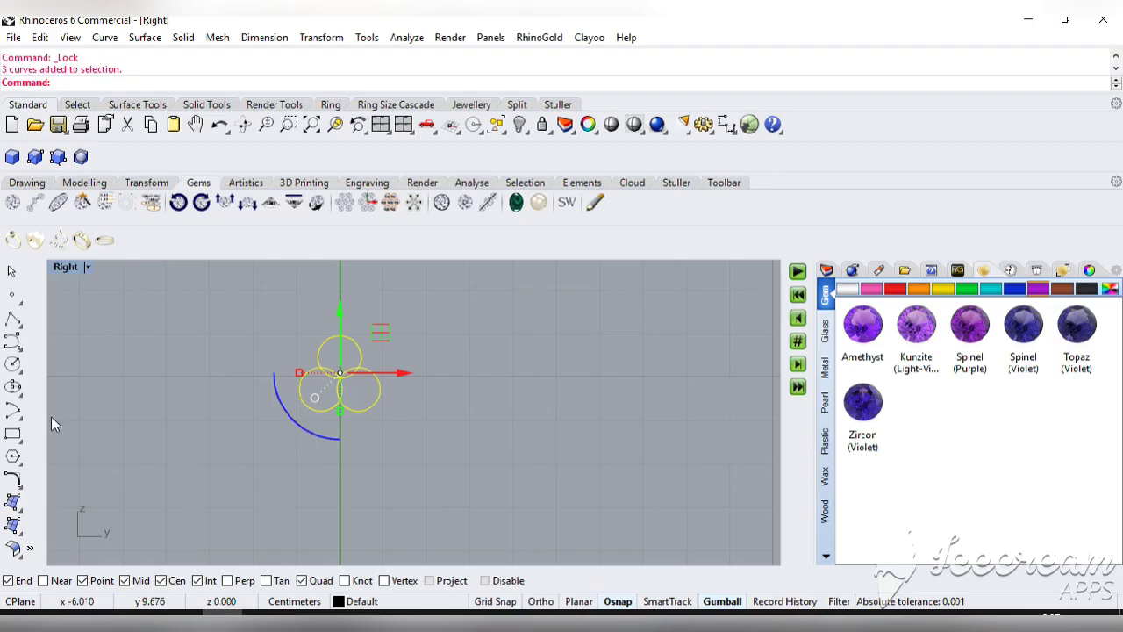
middle_click(39, 330)
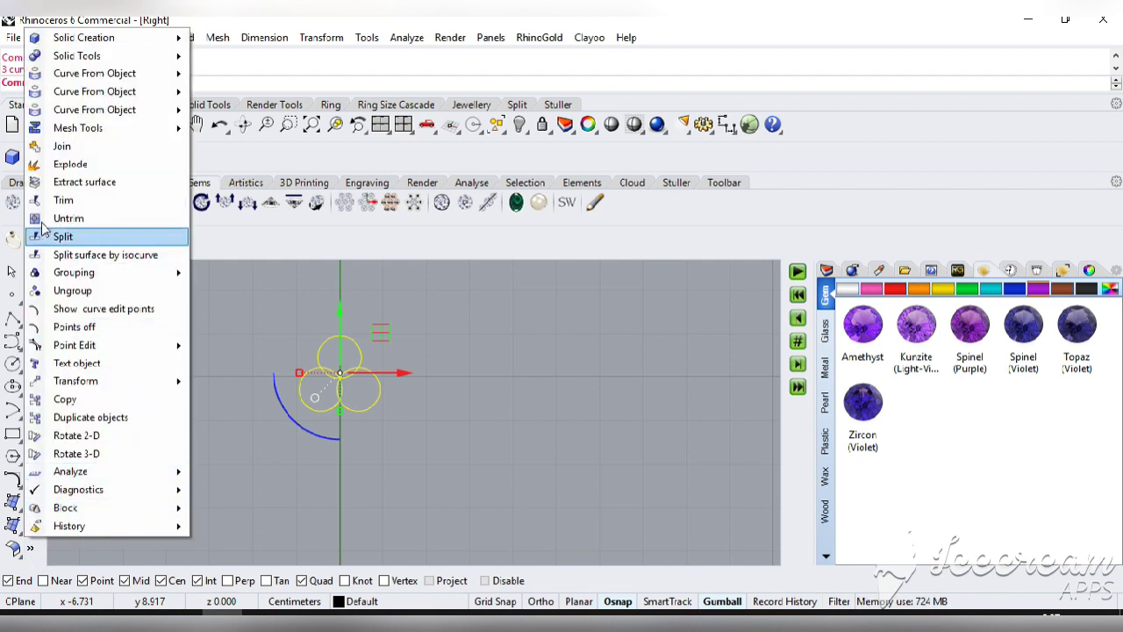
click(63, 203)
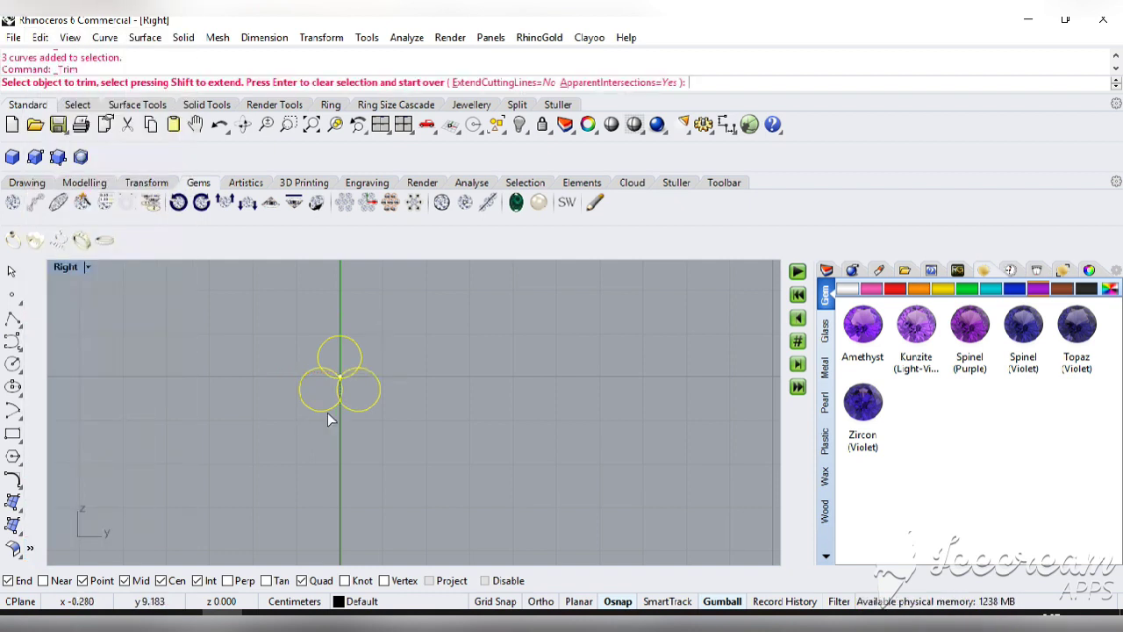
click(347, 377)
click(345, 376)
click(323, 382)
click(331, 393)
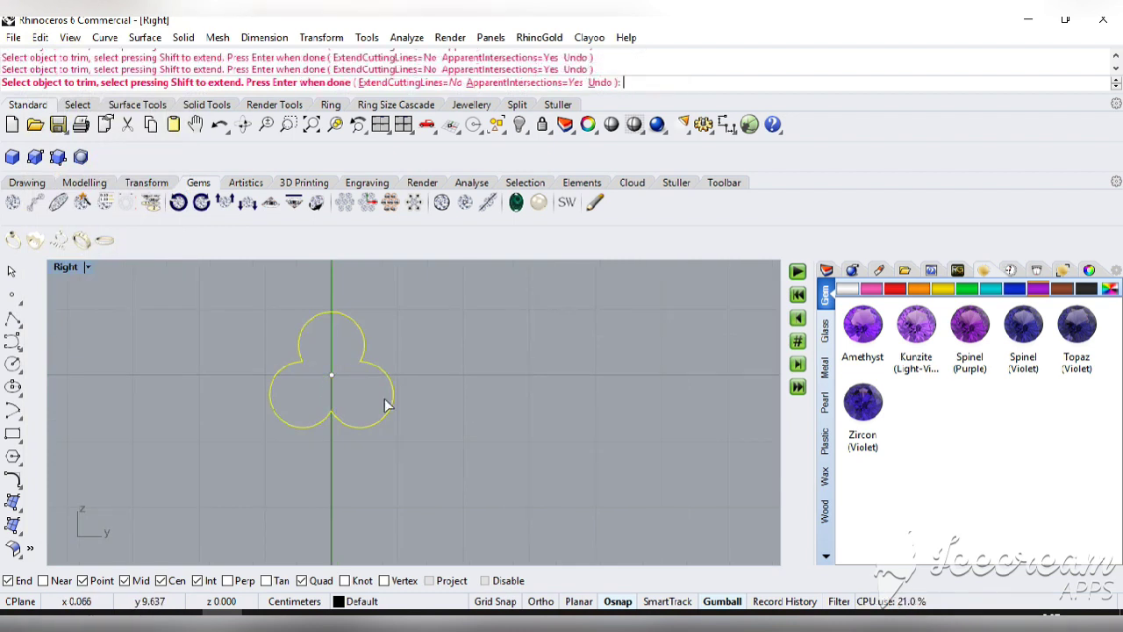
right_click(409, 391)
Join the three trimmed arcs of the trefoil into one closed curve.
drag(465, 302, 208, 437)
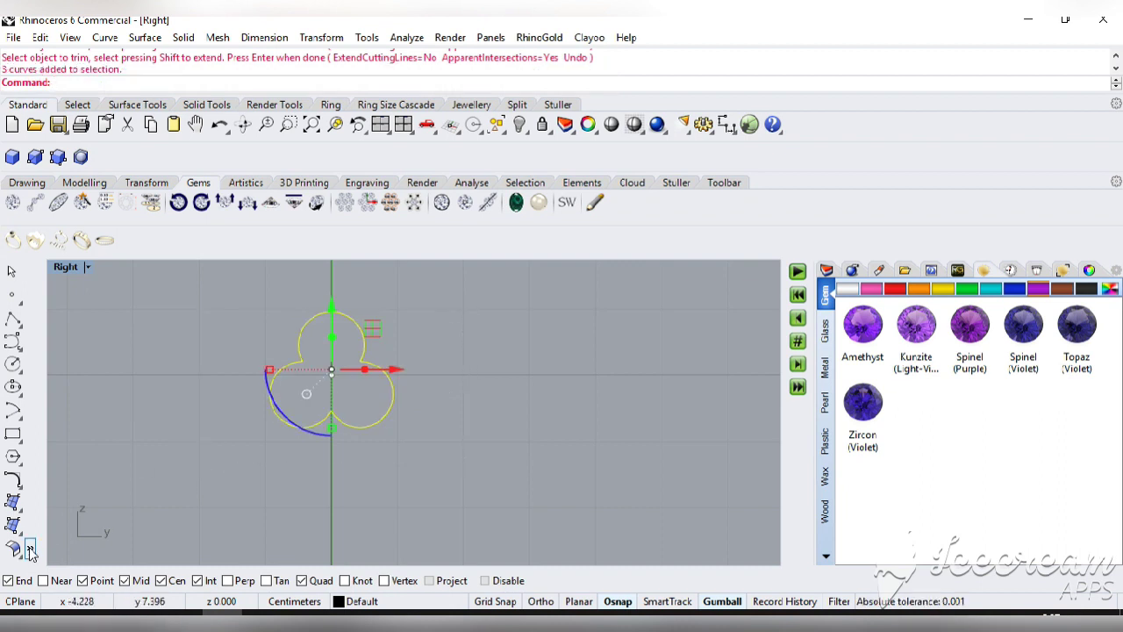
middle_click(37, 287)
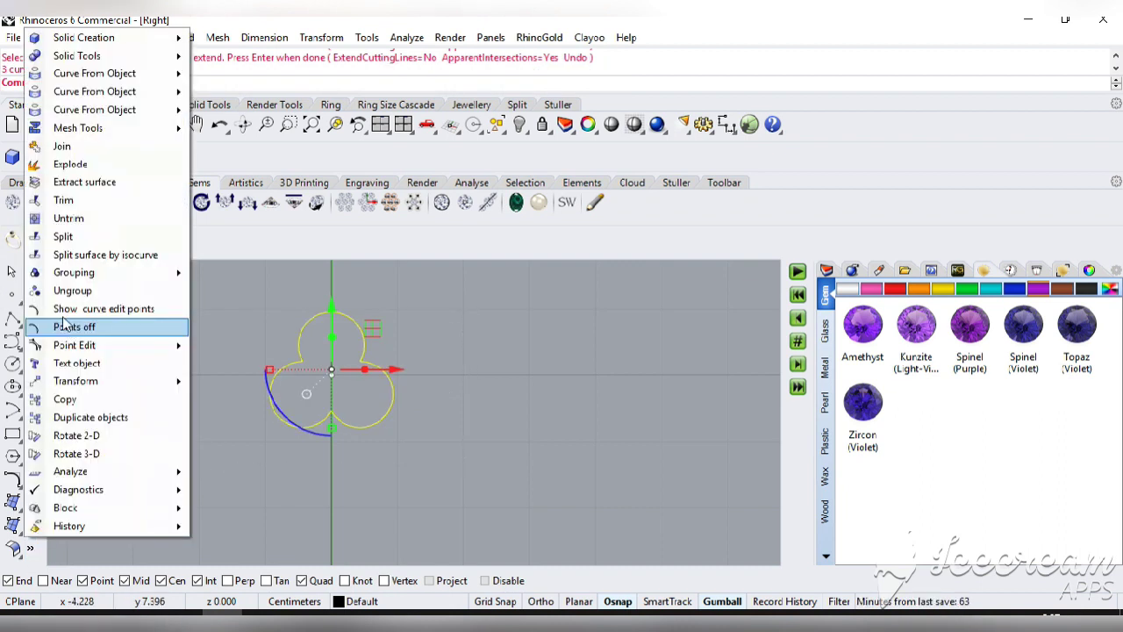
click(57, 145)
key(Escape)
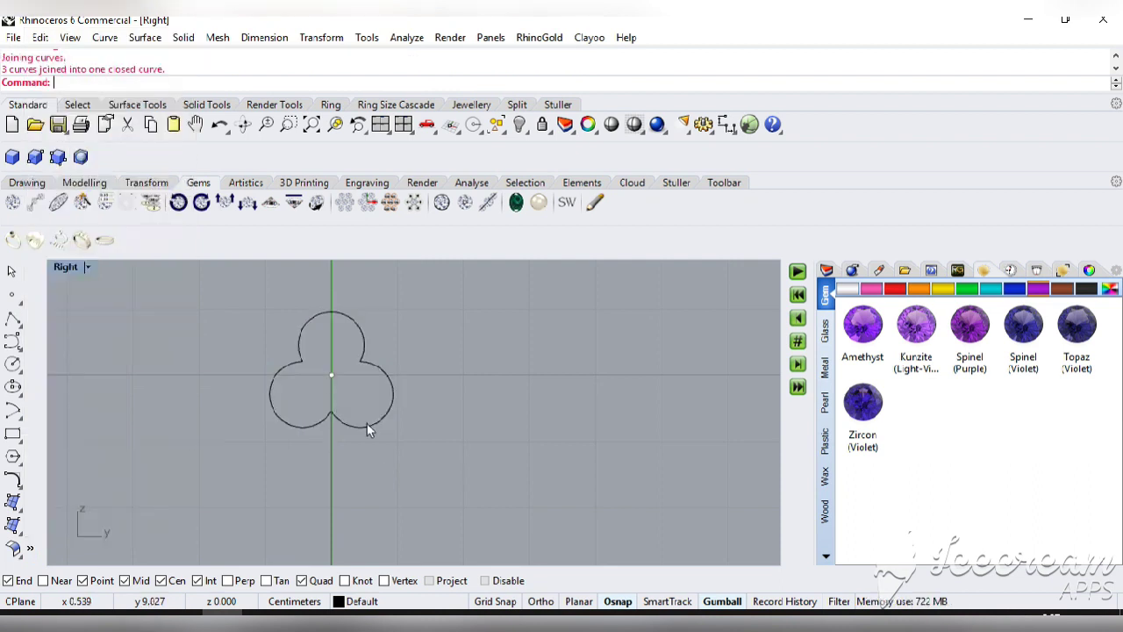
Unlock the base circle and move the trefoil straight up until its lower notch meets the circle's highest point.
click(544, 125)
click(567, 156)
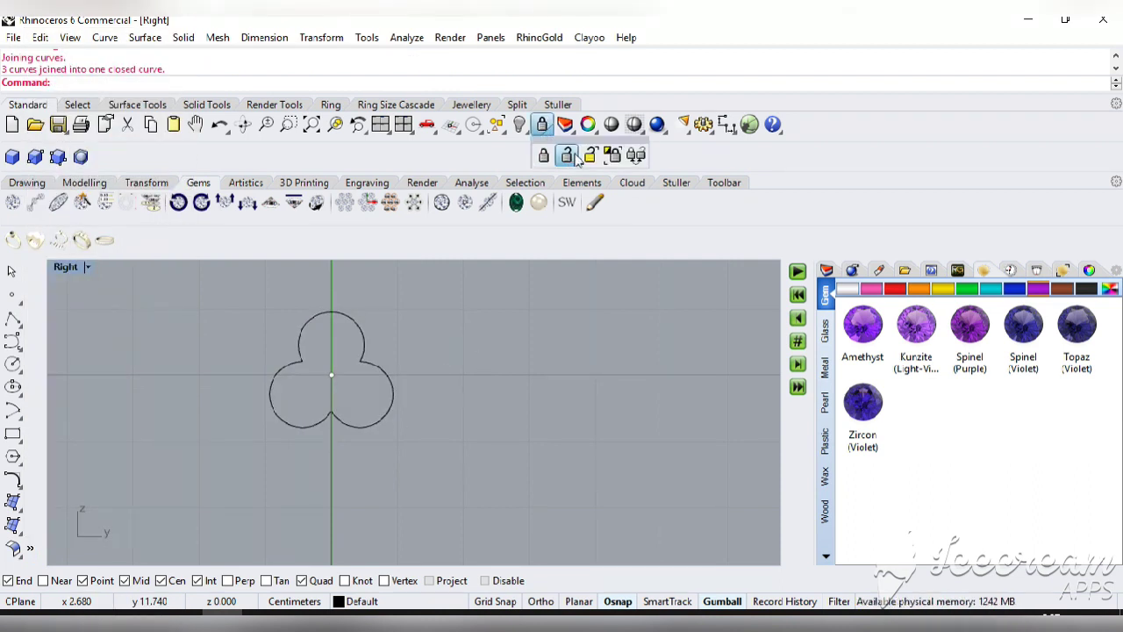
click(377, 428)
drag(368, 340, 380, 299)
click(518, 345)
click(380, 395)
click(446, 309)
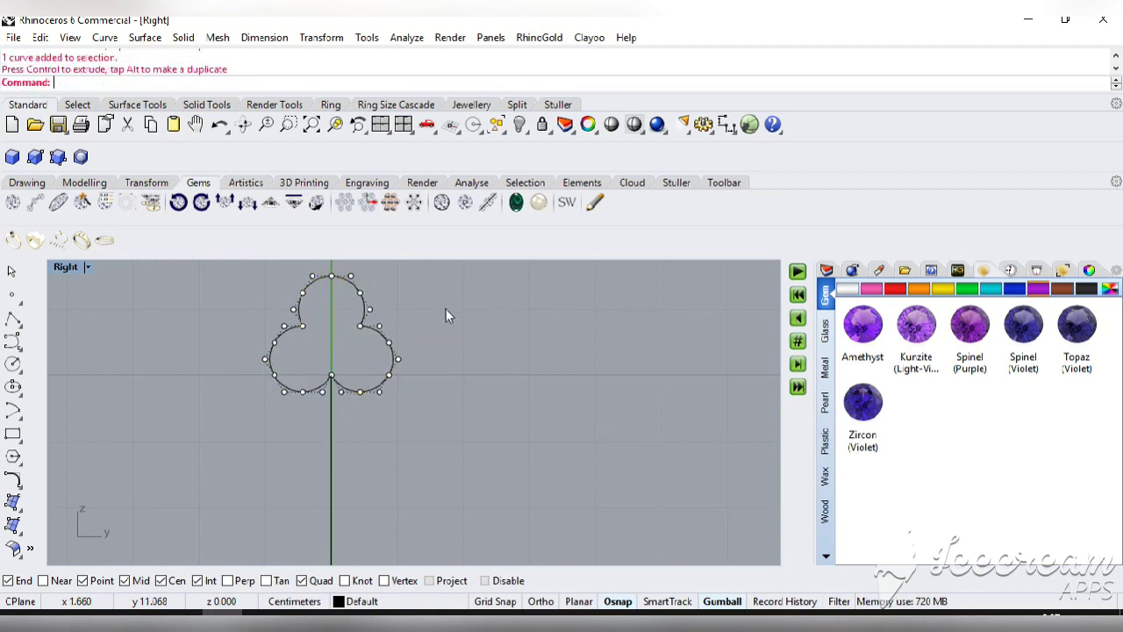
Sweep the trefoil along the base circle with Sweep 1 Rail, seam at the trefoil's top midpoint, Freeform frame style and unchanged cross sections.
scroll(458, 332, down, 6)
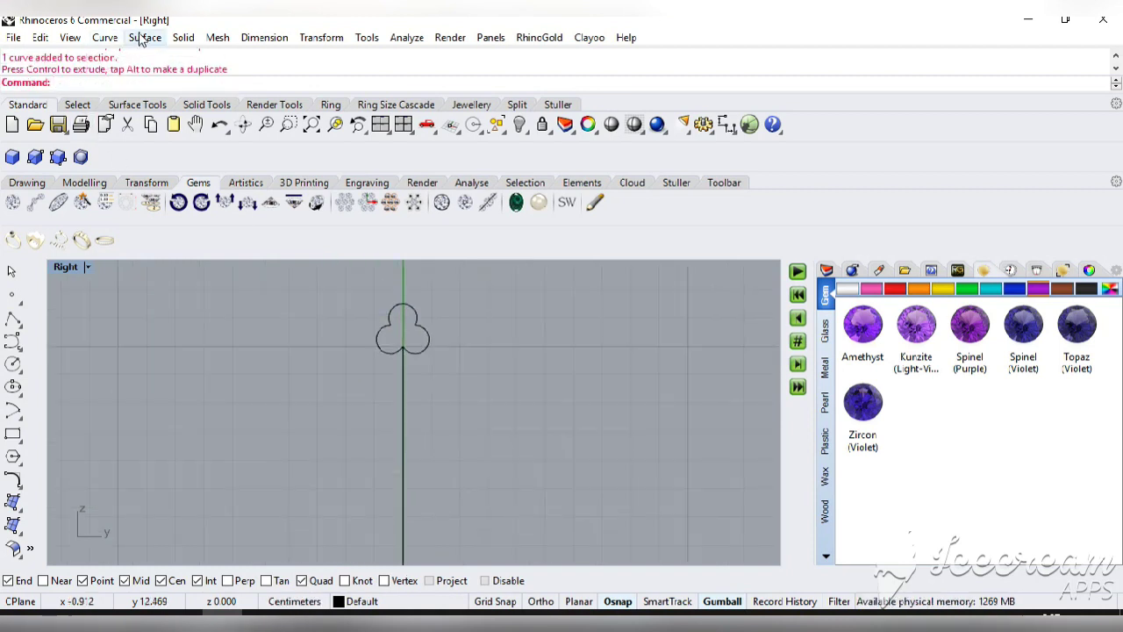
click(143, 38)
click(237, 93)
click(406, 434)
click(425, 348)
key(Return)
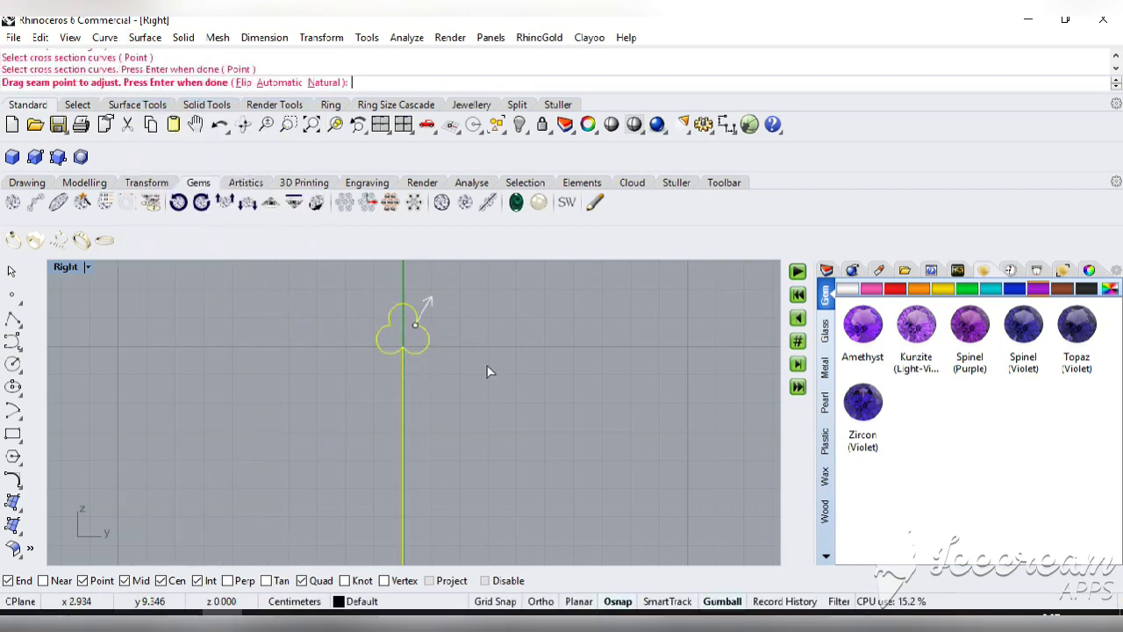
click(414, 326)
click(413, 325)
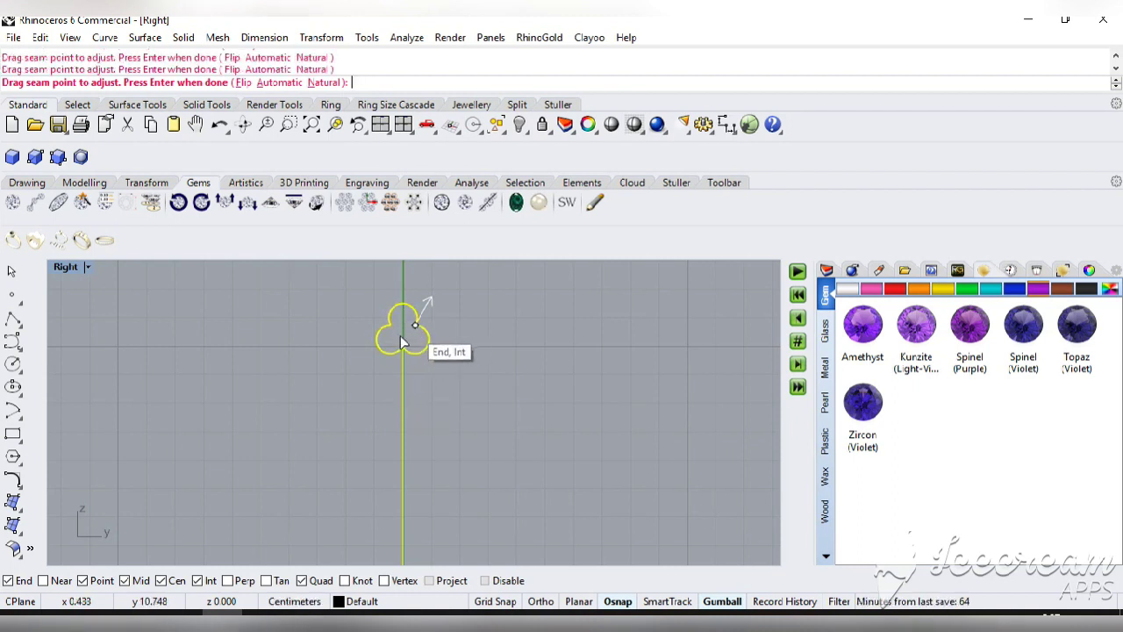
drag(411, 324, 411, 320)
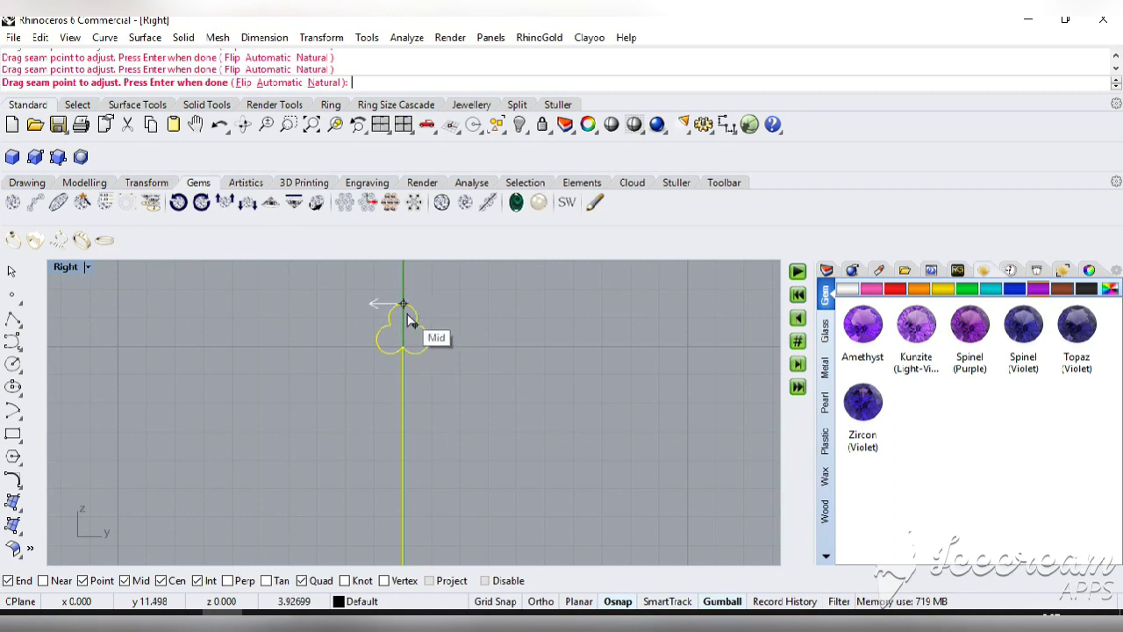
key(Return)
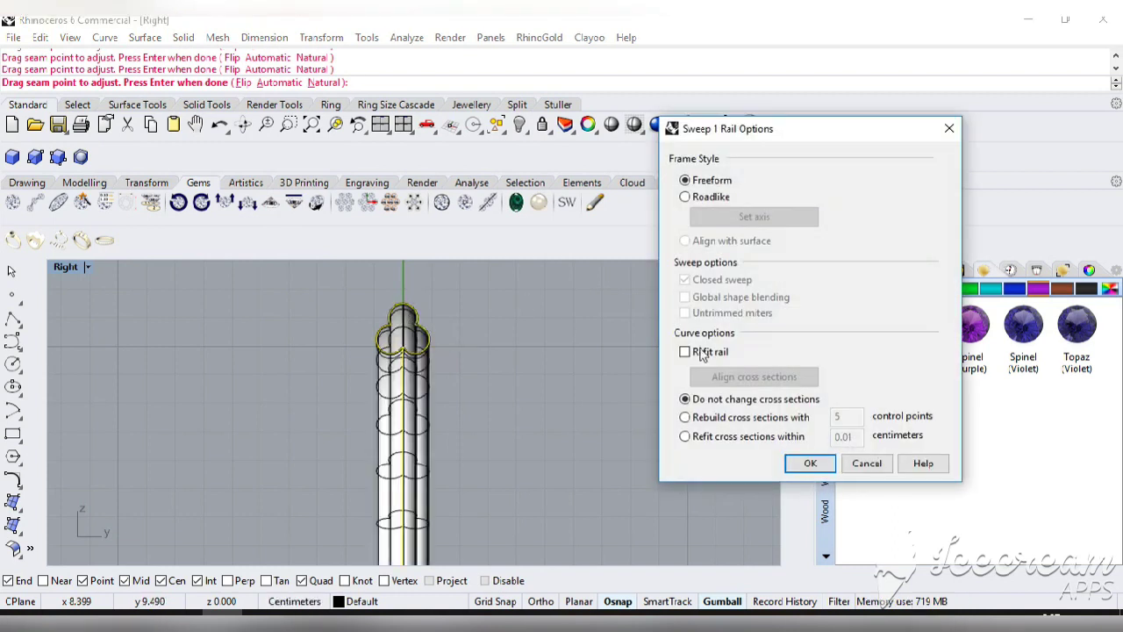
drag(850, 139, 843, 114)
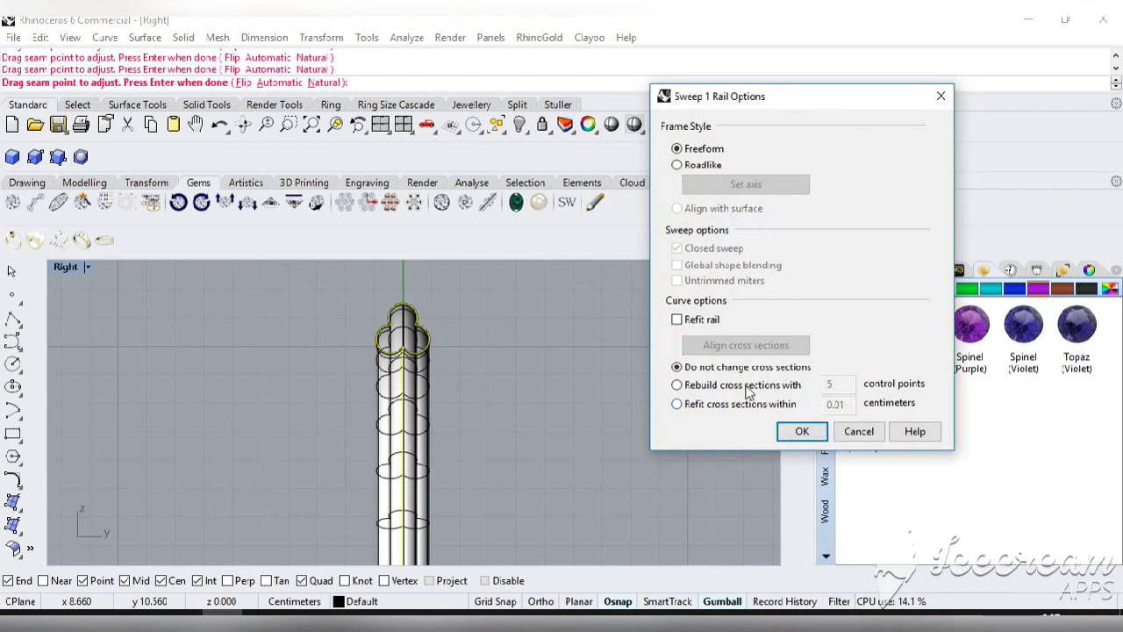
click(801, 431)
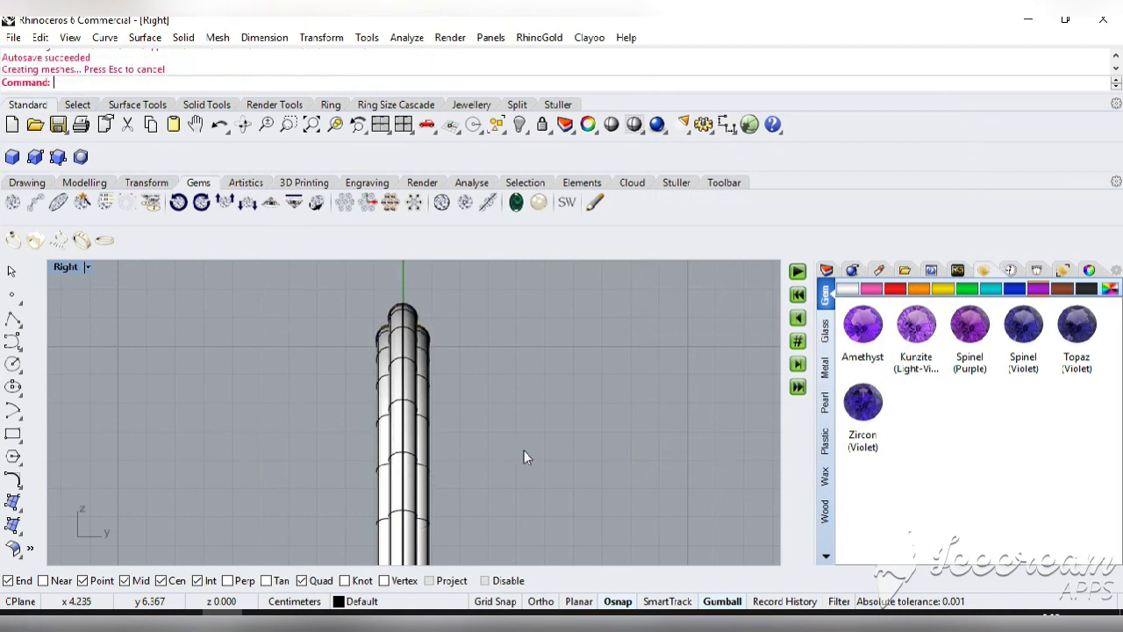
Inspect the swept ring from the top and at an angle, and try scaling it thinner across its width in the top view.
click(379, 124)
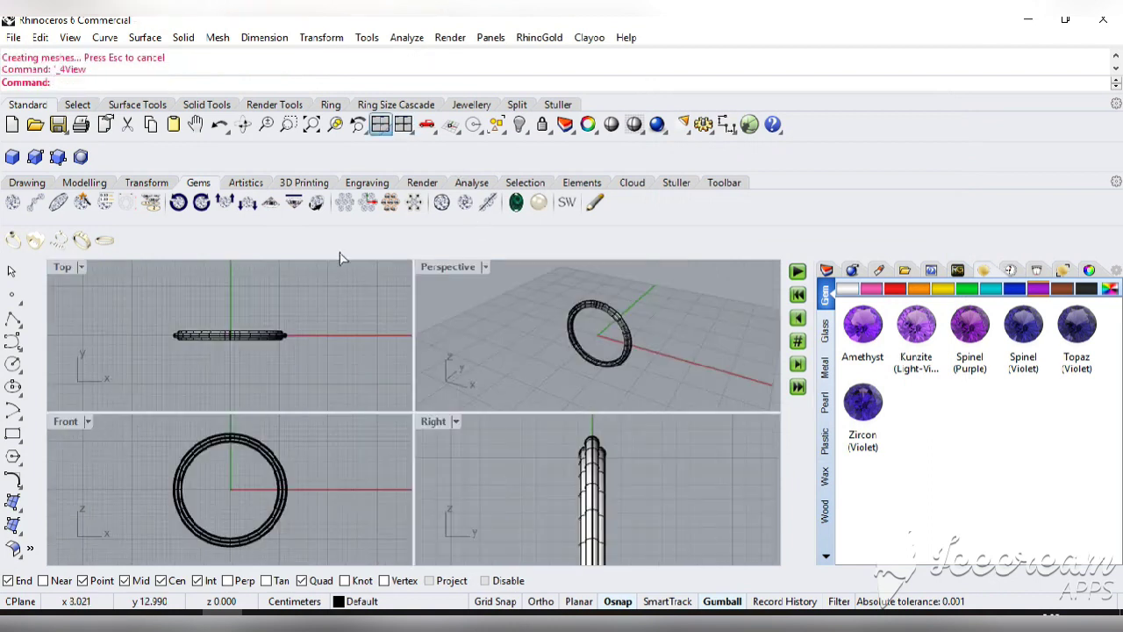
double_click(58, 267)
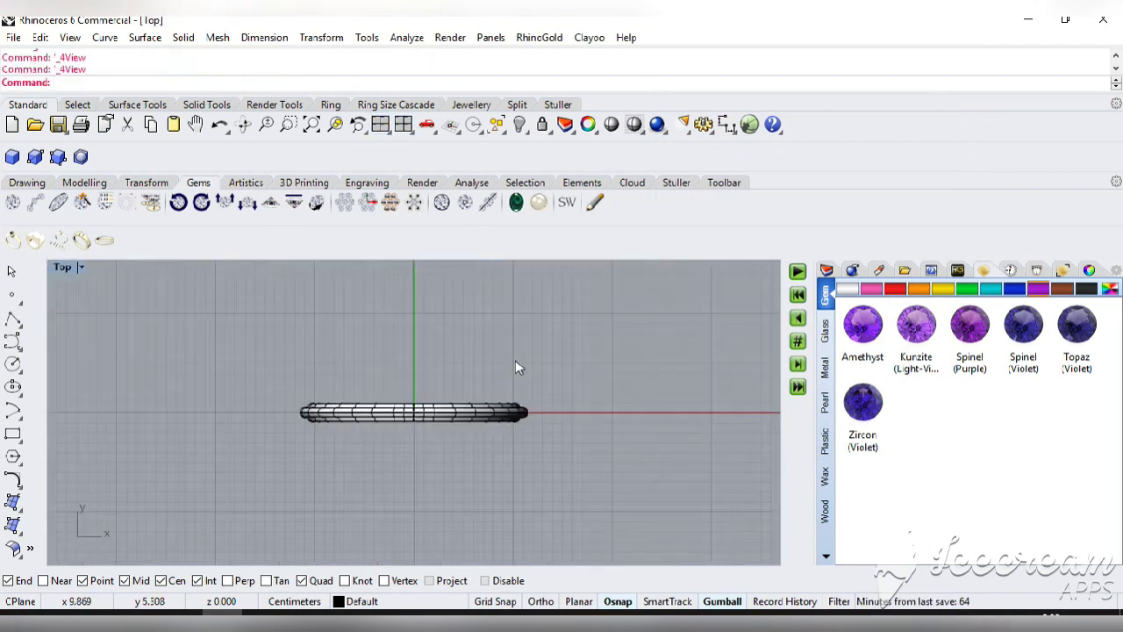
click(244, 124)
drag(245, 289, 279, 412)
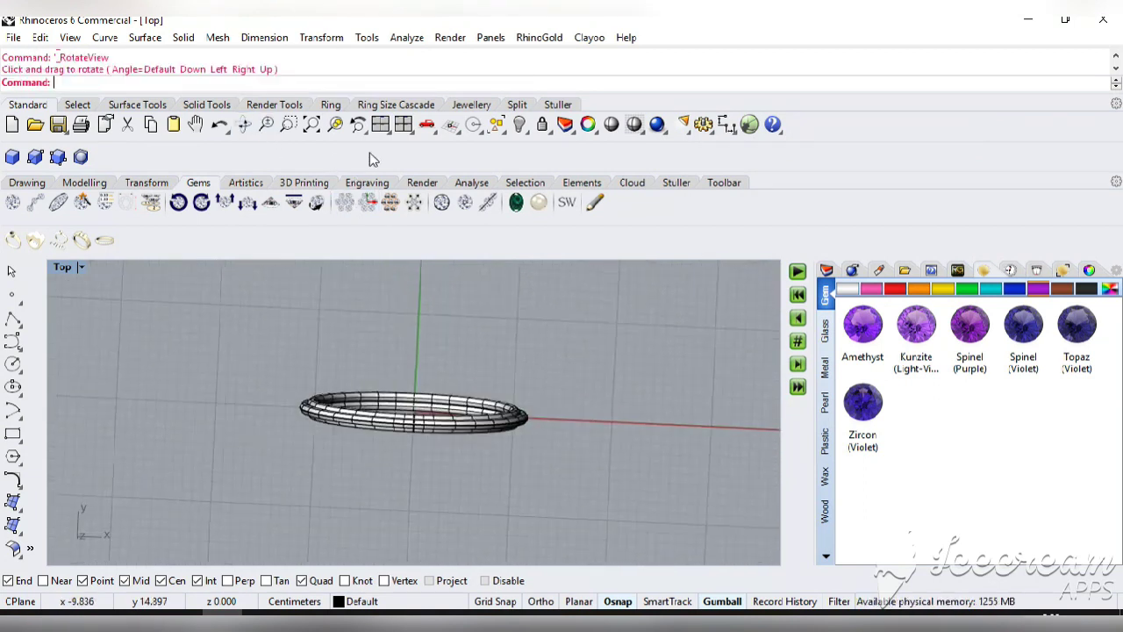
click(380, 123)
right_click(322, 318)
drag(321, 318, 231, 341)
click(269, 360)
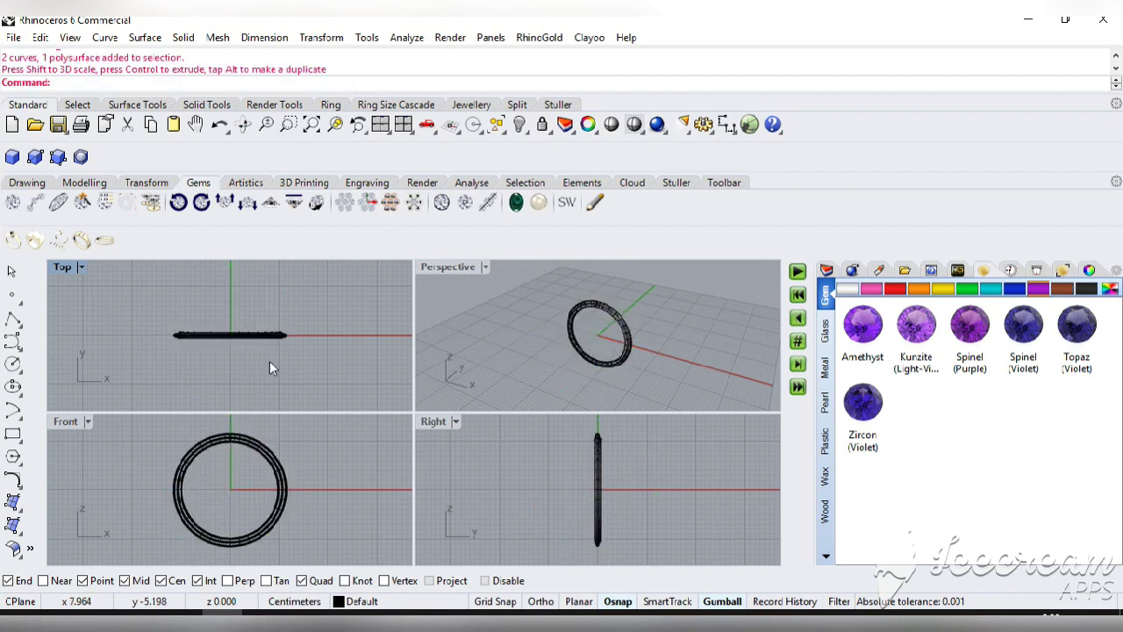
Undo the ring's scaling and earlier operations, and redo the steps up to and including the one-rail sweep.
key(ctrl+z)
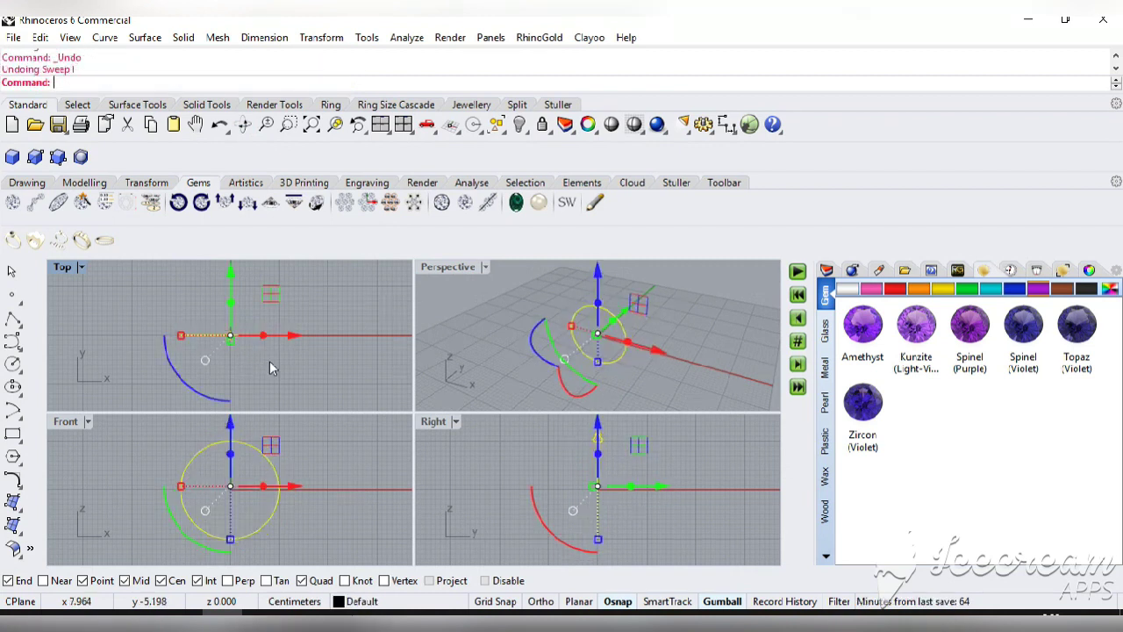
click(219, 124)
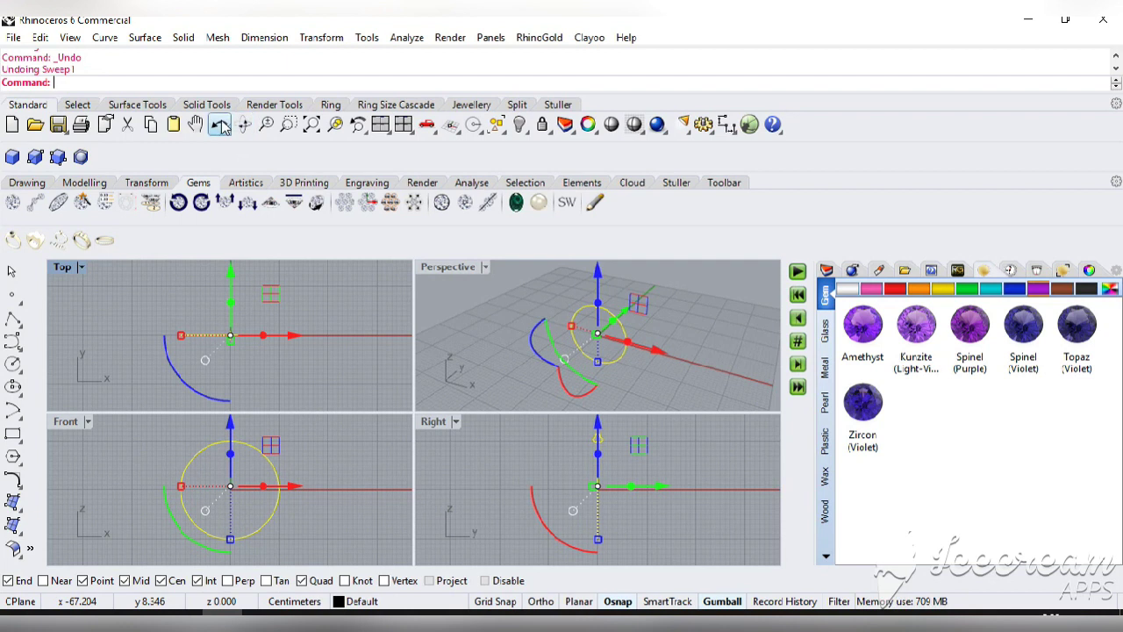
right_click(220, 126)
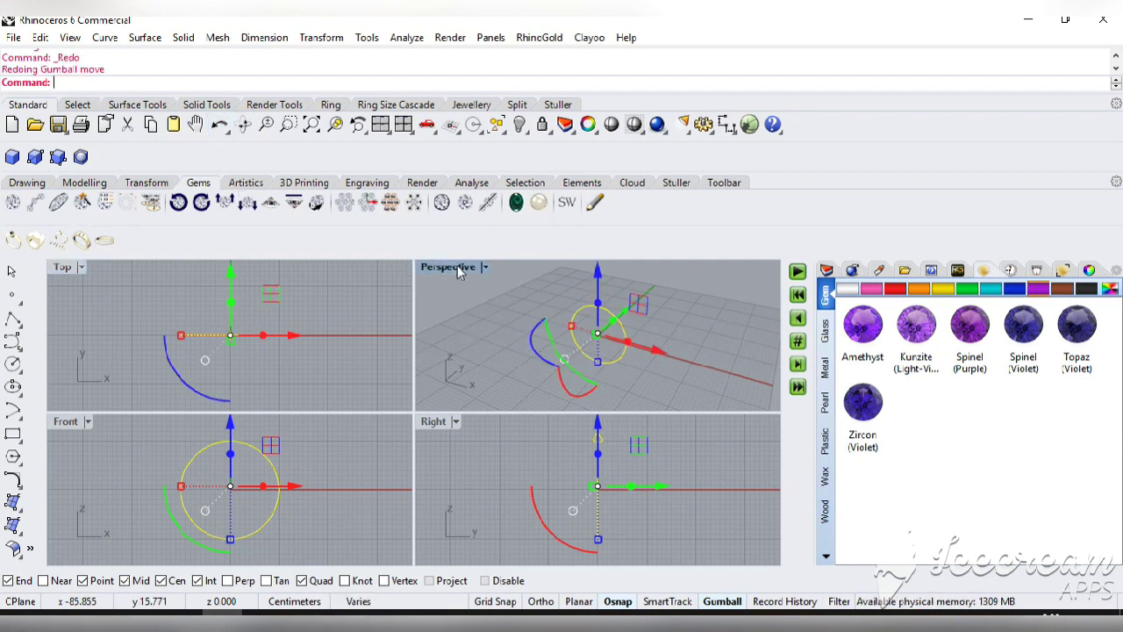
double_click(449, 267)
click(221, 127)
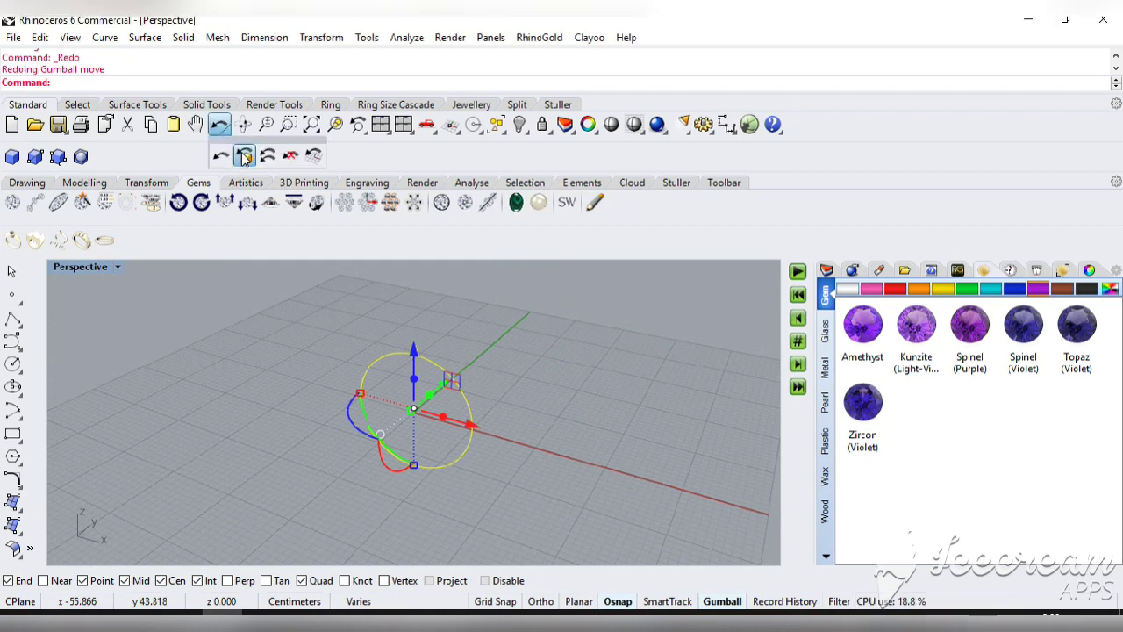
right_click(220, 156)
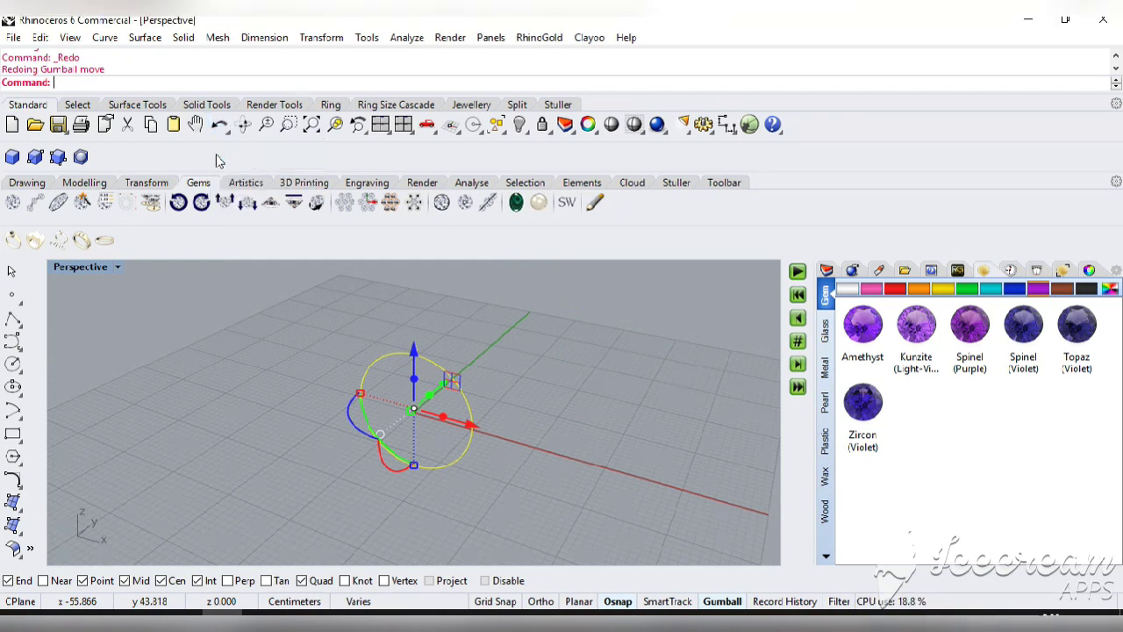
click(282, 359)
click(380, 125)
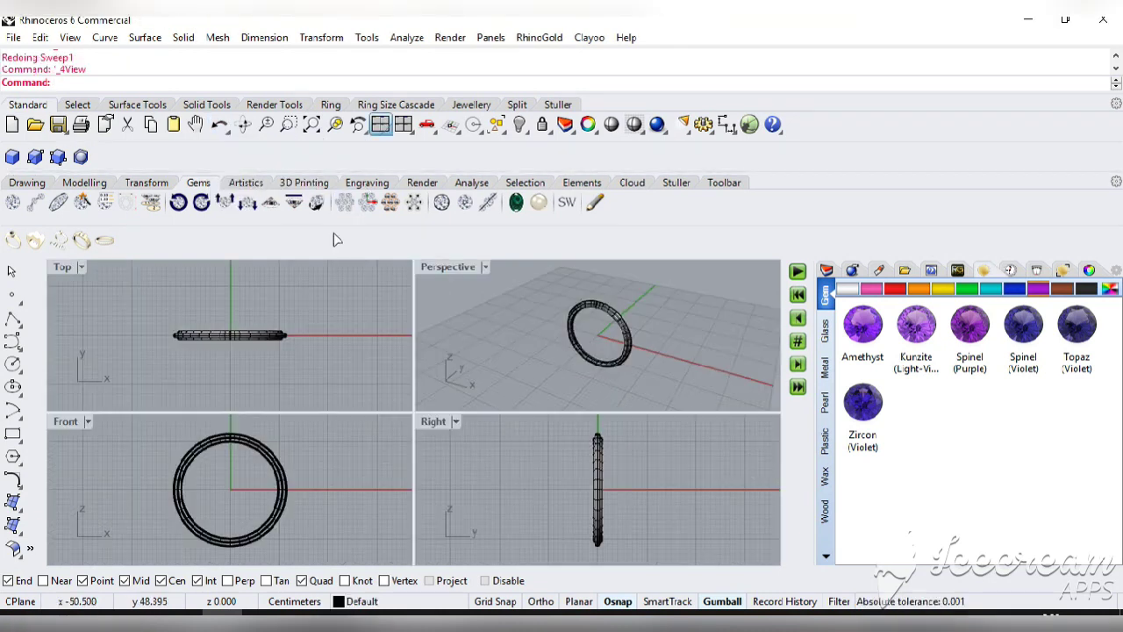
Apply CageEdit to the ring with a BoundingBox control object, World coordinates, 4 points and degree 3 in each direction, and Global region.
key(ctrl+m)
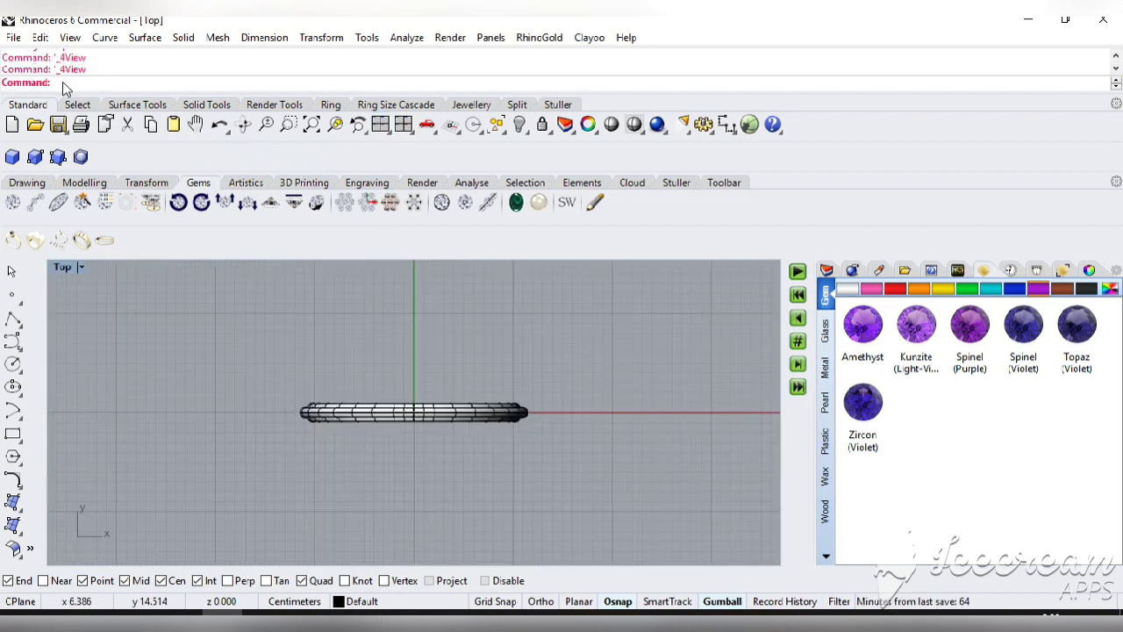
text(C)
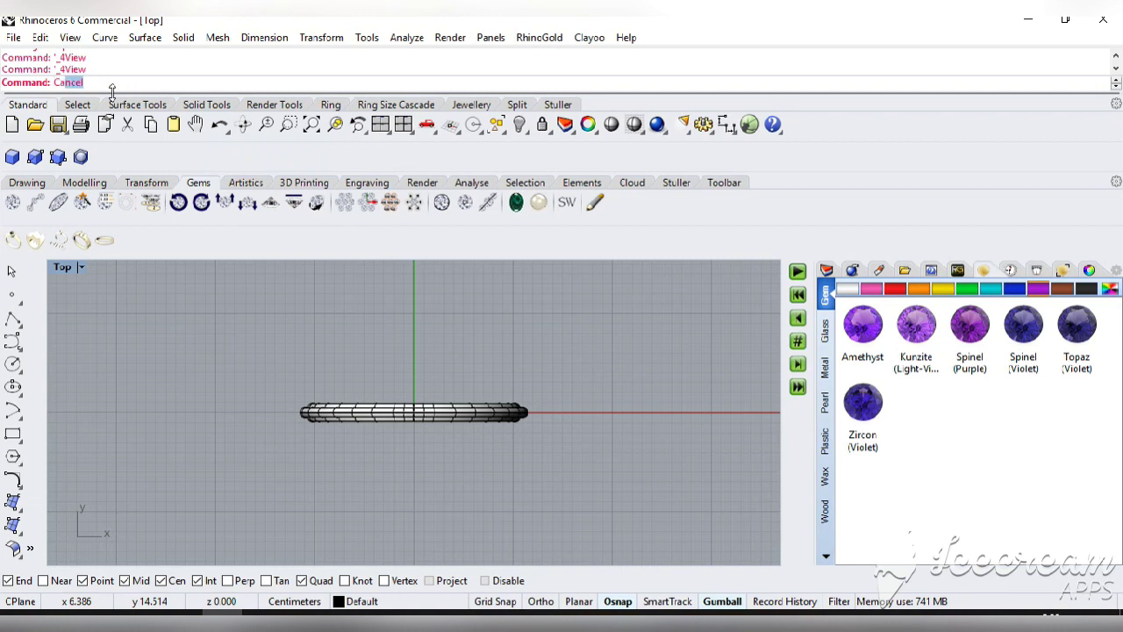
text(ag)
click(70, 110)
drag(581, 347, 216, 449)
key(Return)
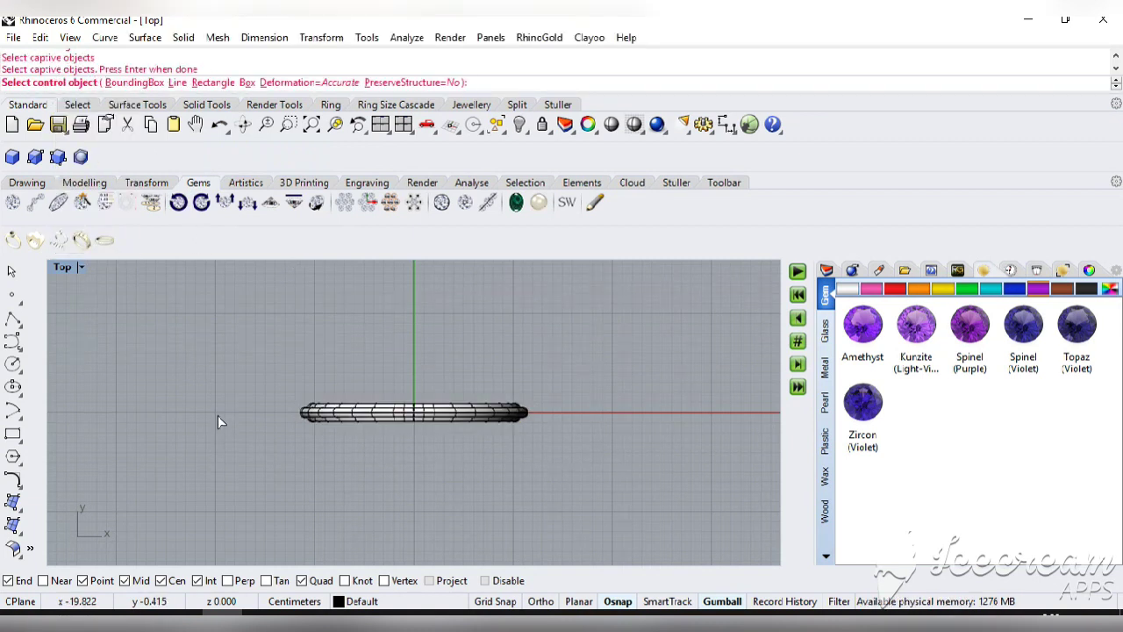
click(134, 81)
key(Return)
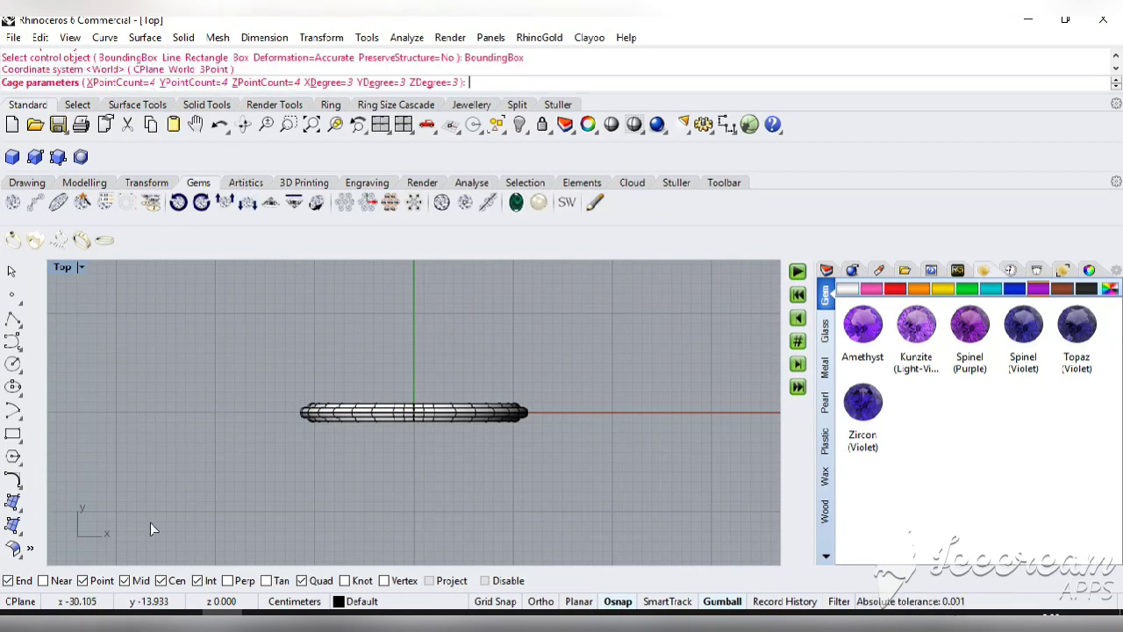
key(Return)
key(Return)
Select the 16 cage points of the ring's upper-right quarter in the front view and move them in the negative Y direction.
click(380, 124)
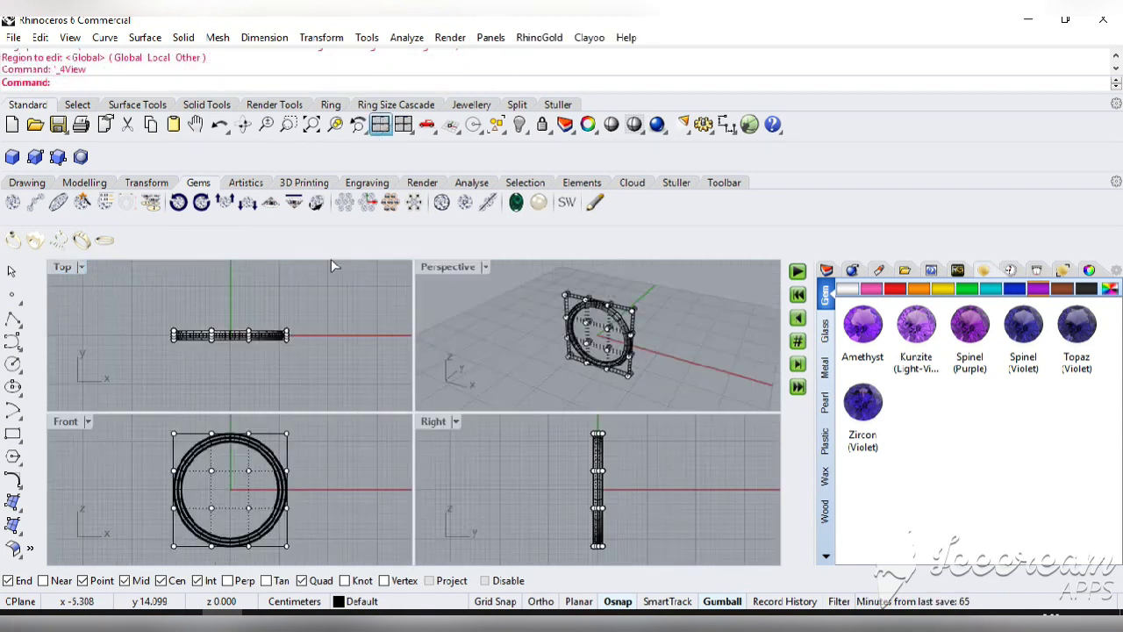
double_click(68, 422)
drag(436, 275, 626, 405)
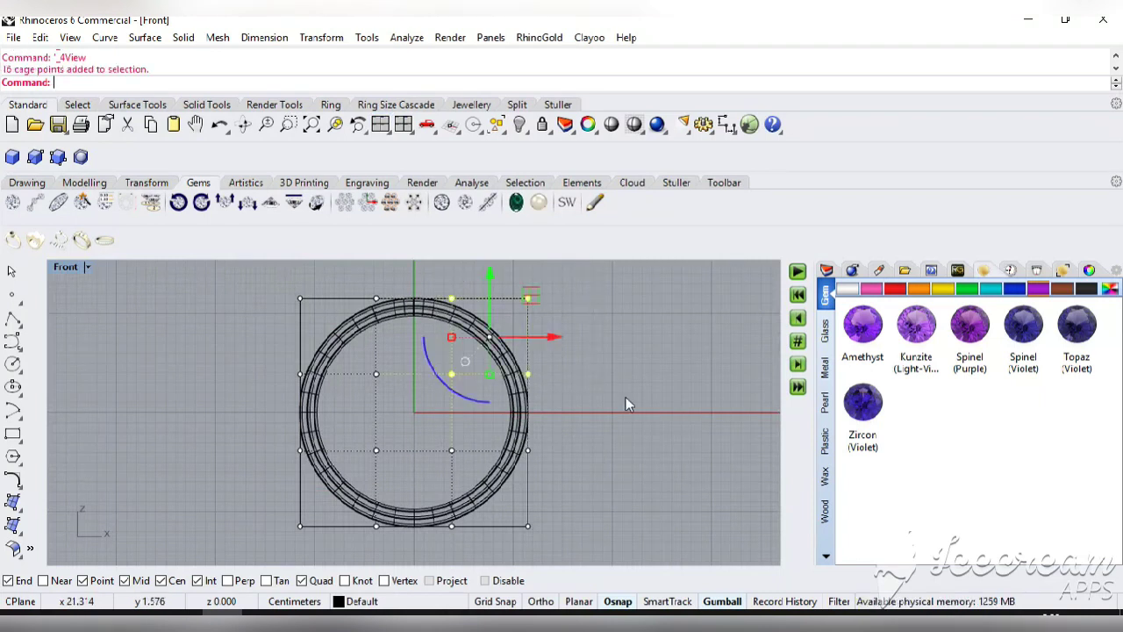
click(380, 124)
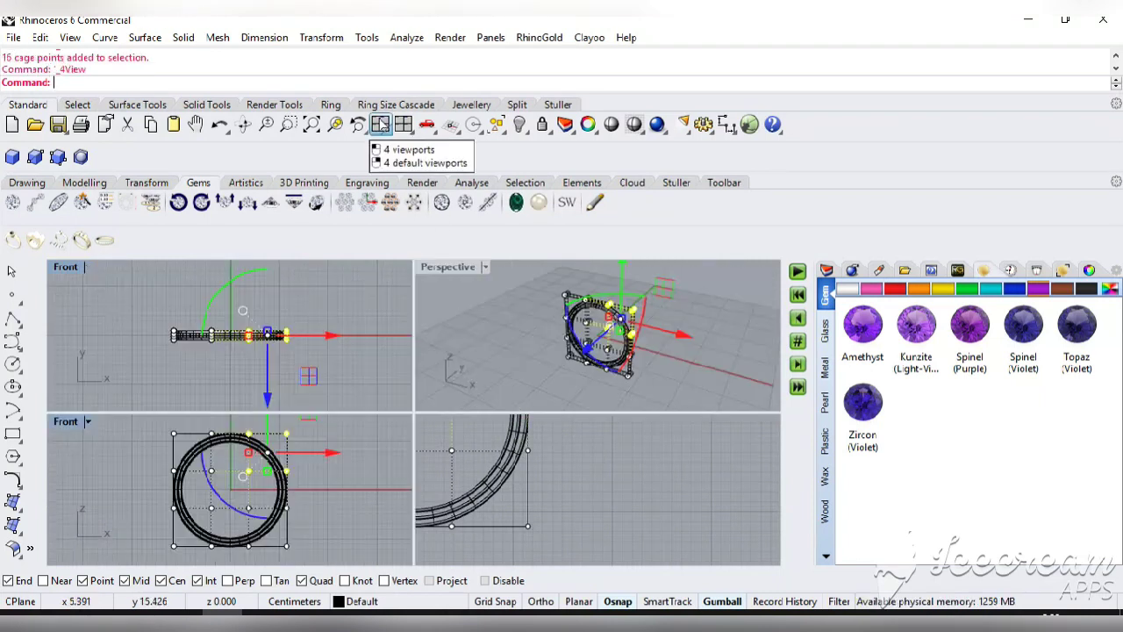
double_click(71, 267)
drag(496, 479, 573, 482)
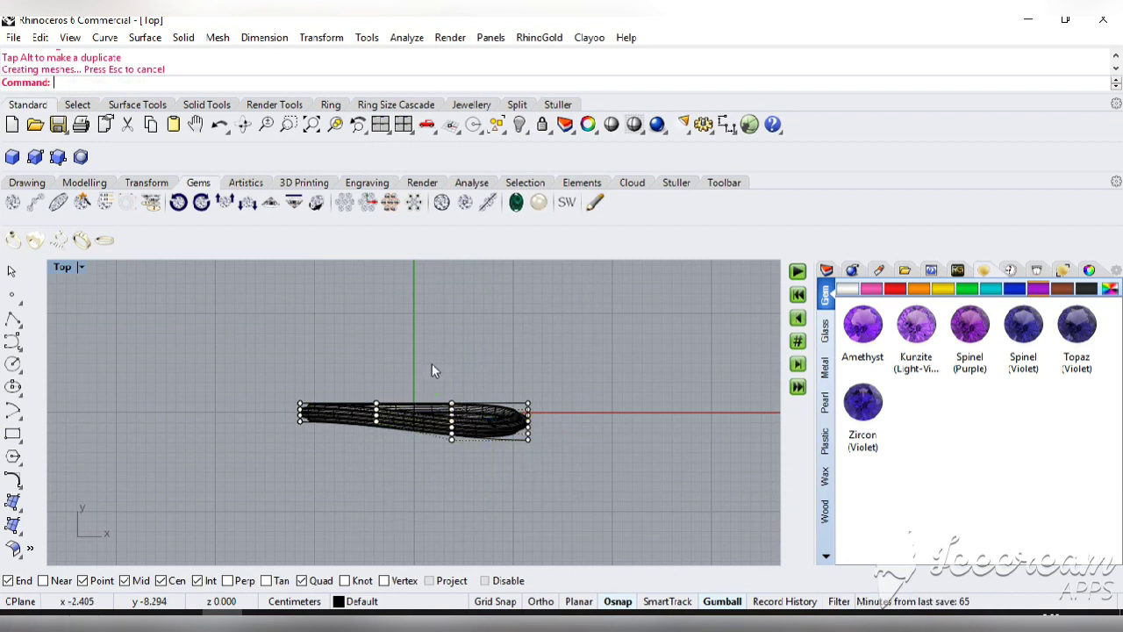
Select the 16 cage points of the ring's upper-left quarter in the front view and move them in the positive Y direction.
click(380, 123)
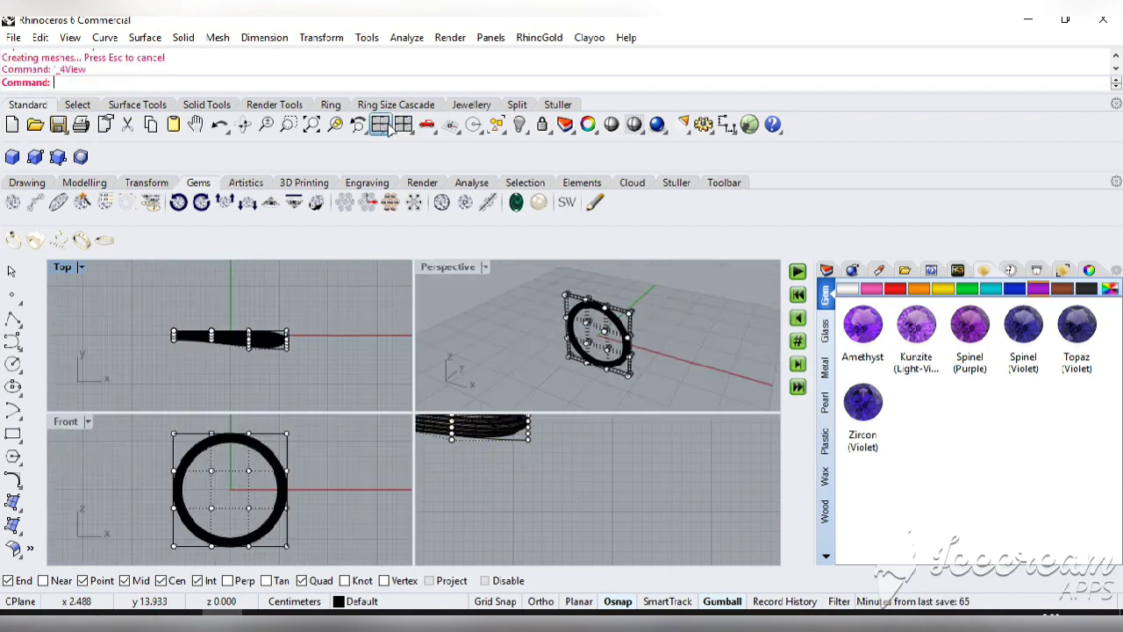
double_click(71, 424)
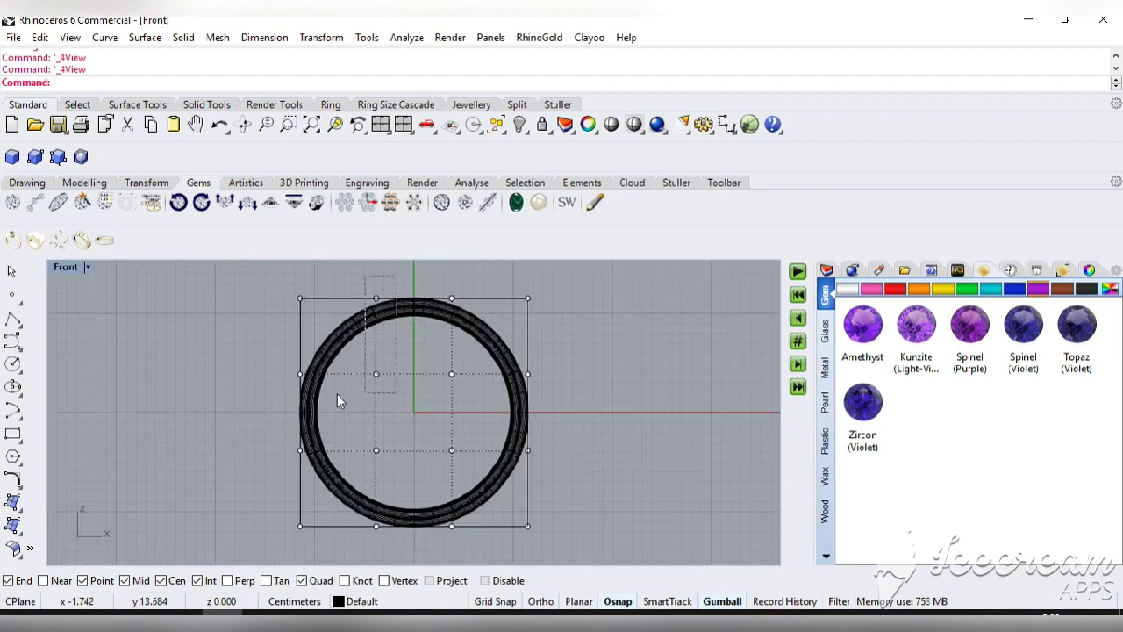
drag(279, 393, 351, 317)
click(380, 124)
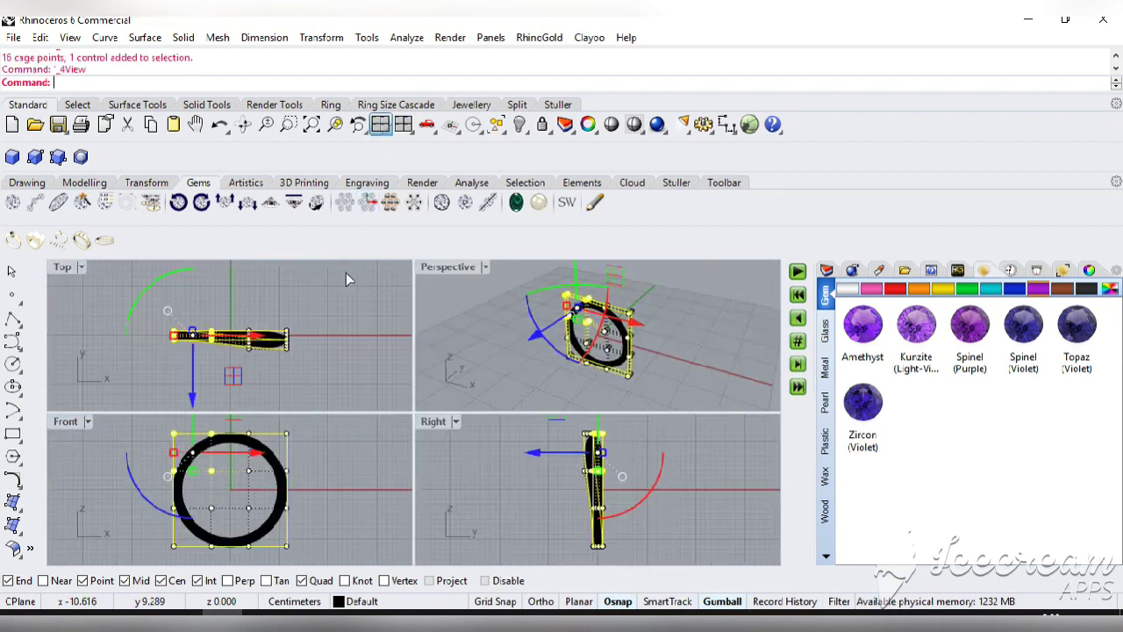
click(107, 303)
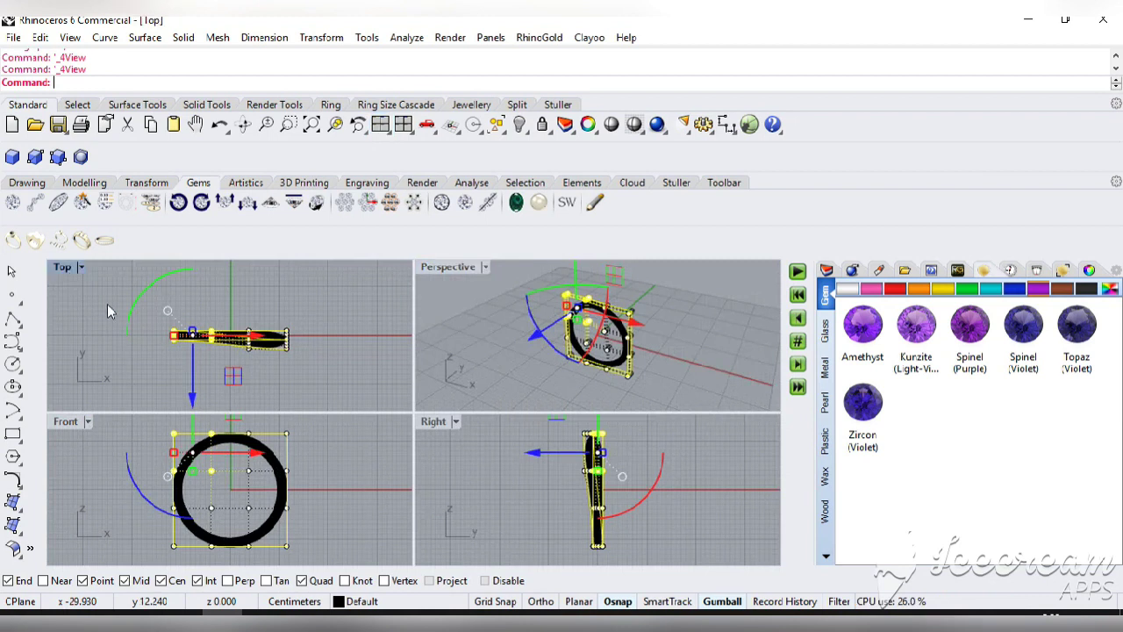
key(ctrl+m)
drag(339, 474, 340, 454)
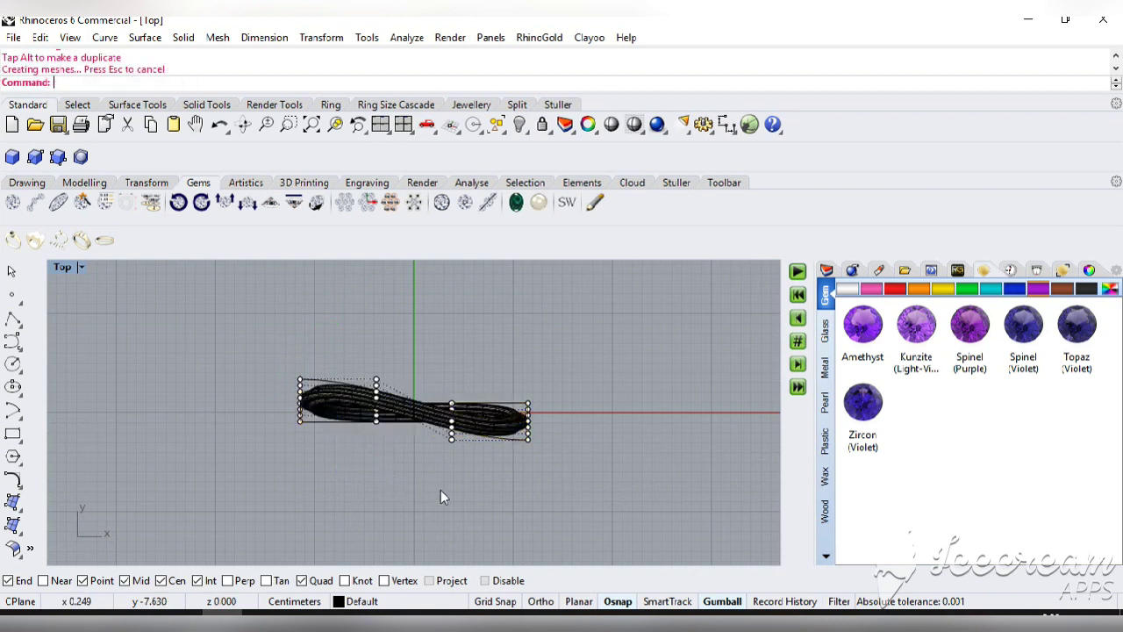
Turn off the cage points and delete the CageEdit control object, keeping the deformed ring and curves.
click(11, 275)
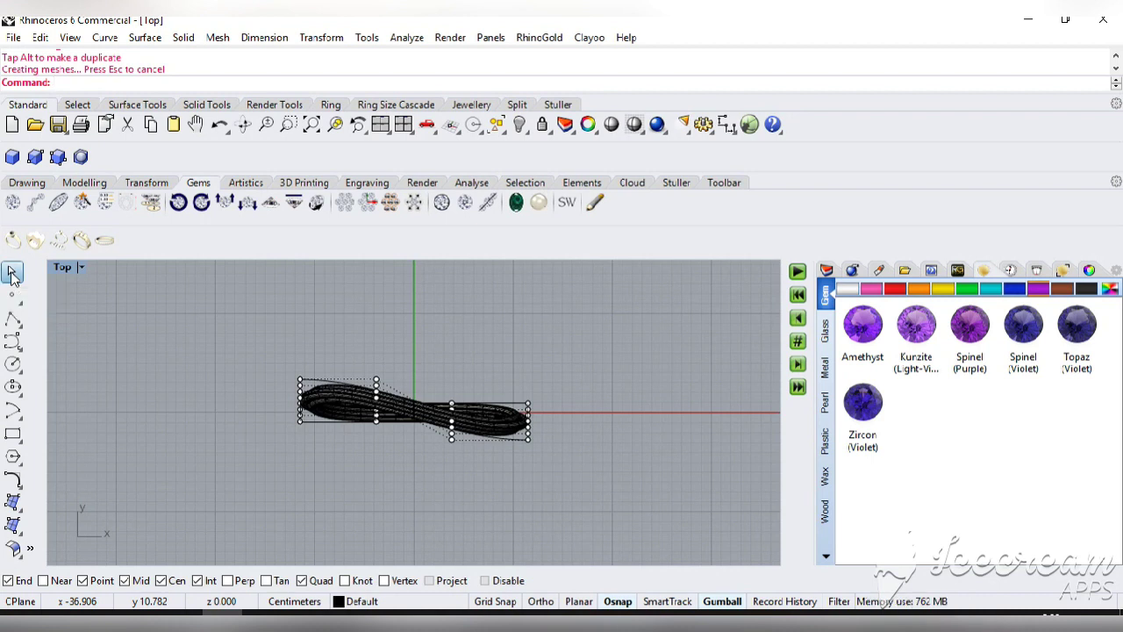
click(306, 383)
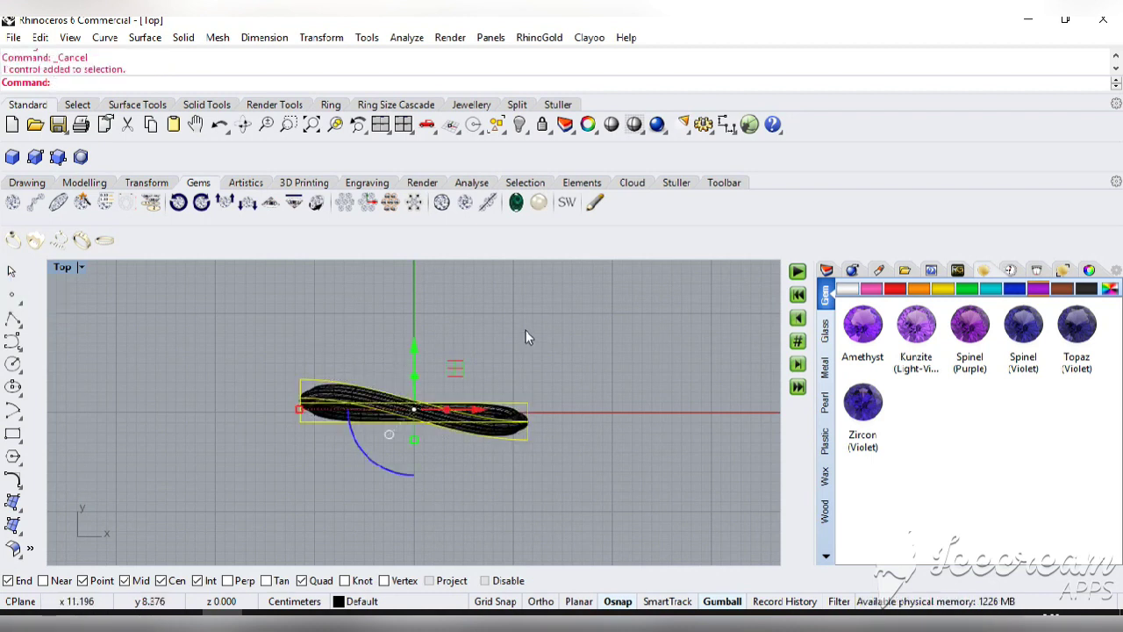
key(Delete)
drag(601, 343, 346, 459)
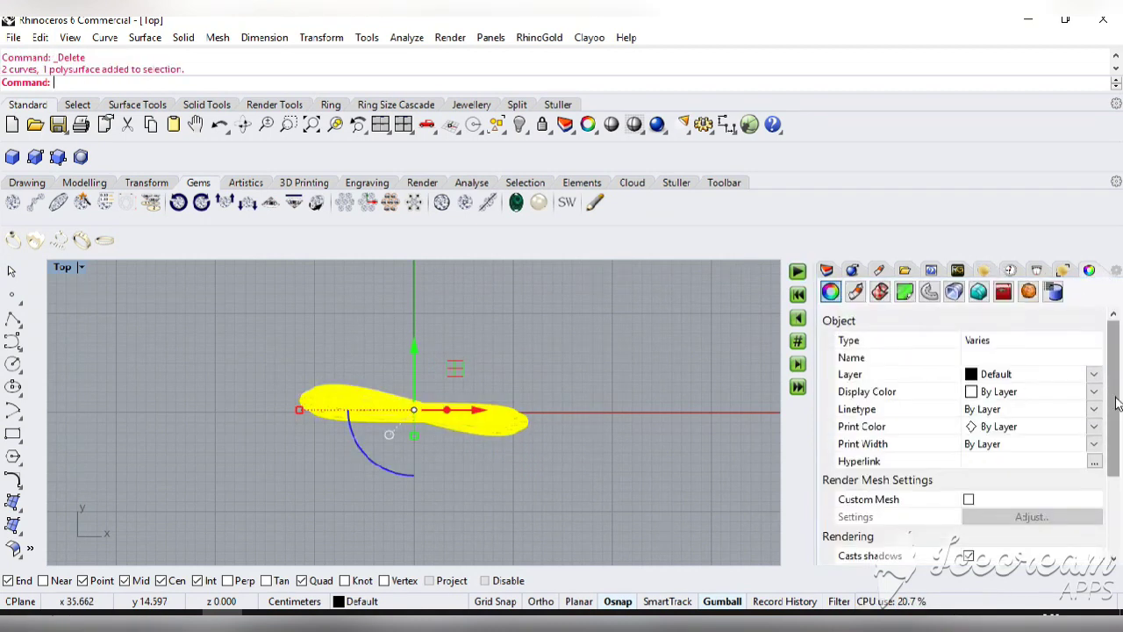
scroll(1000, 514, down, 3)
click(638, 486)
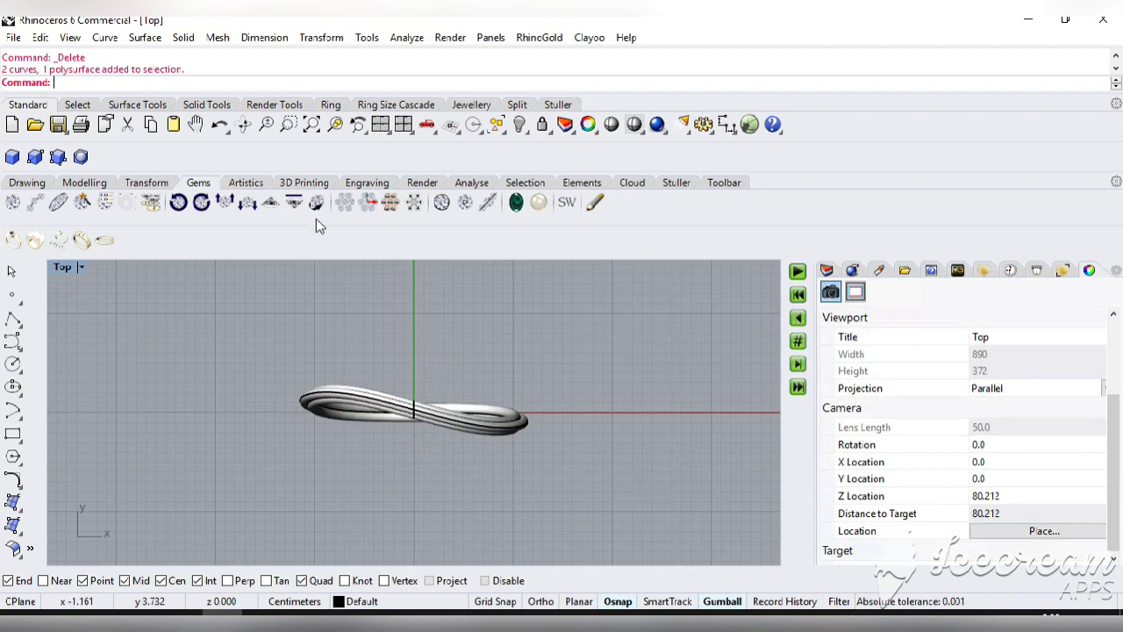
Rotate copies of the ring and its curves about origin 0 in the front view, placing them about 90 and 180 degrees clockwise.
double_click(387, 125)
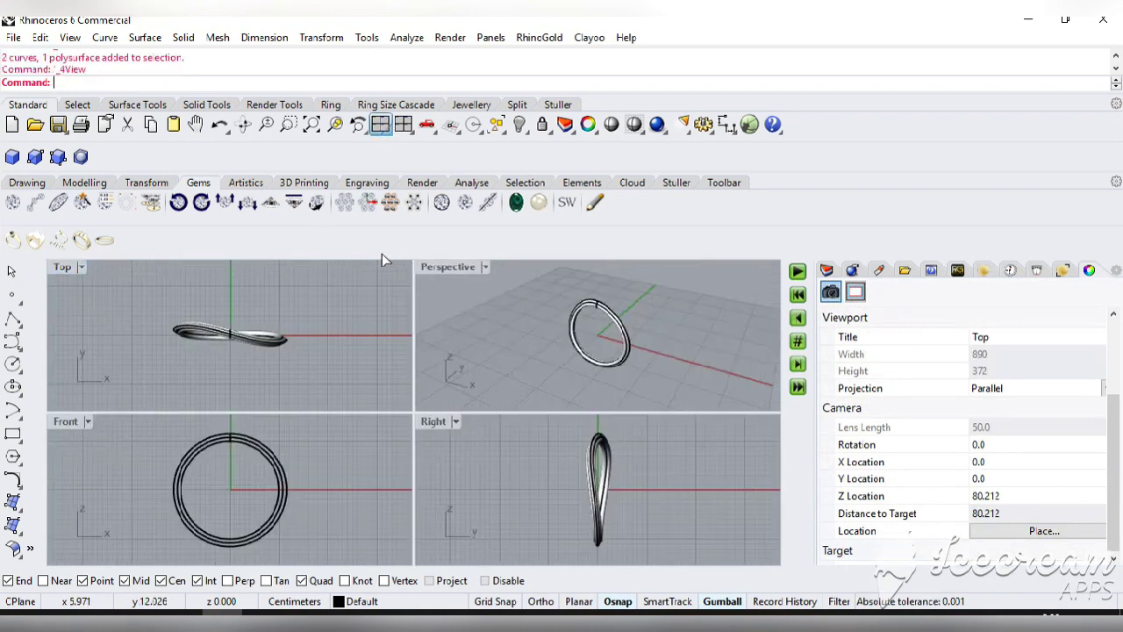
double_click(62, 267)
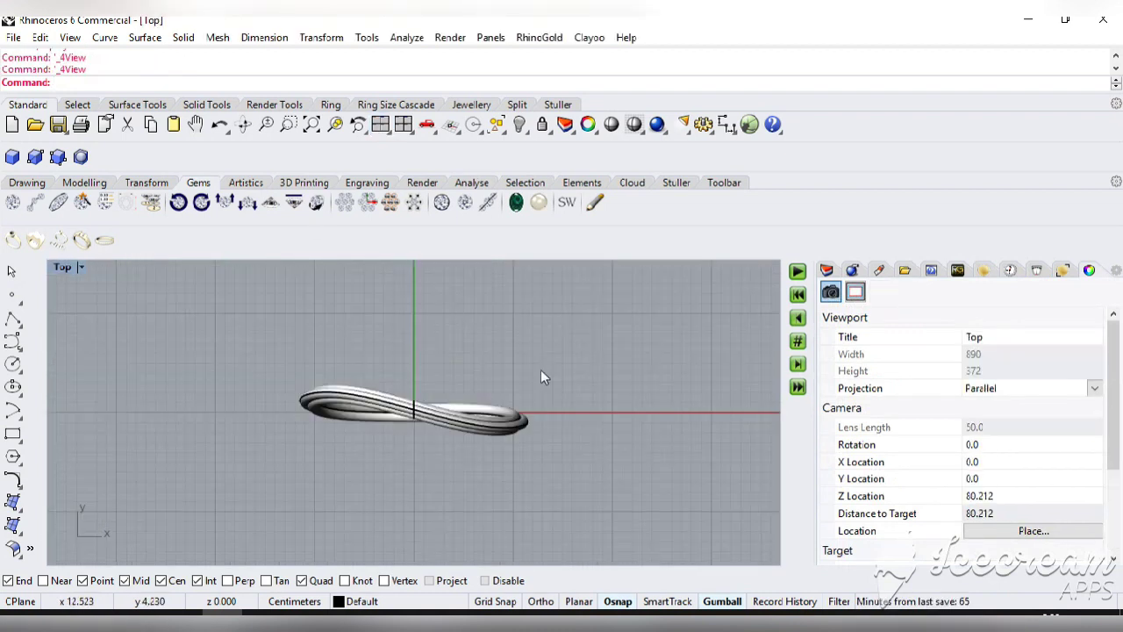
drag(505, 432, 266, 464)
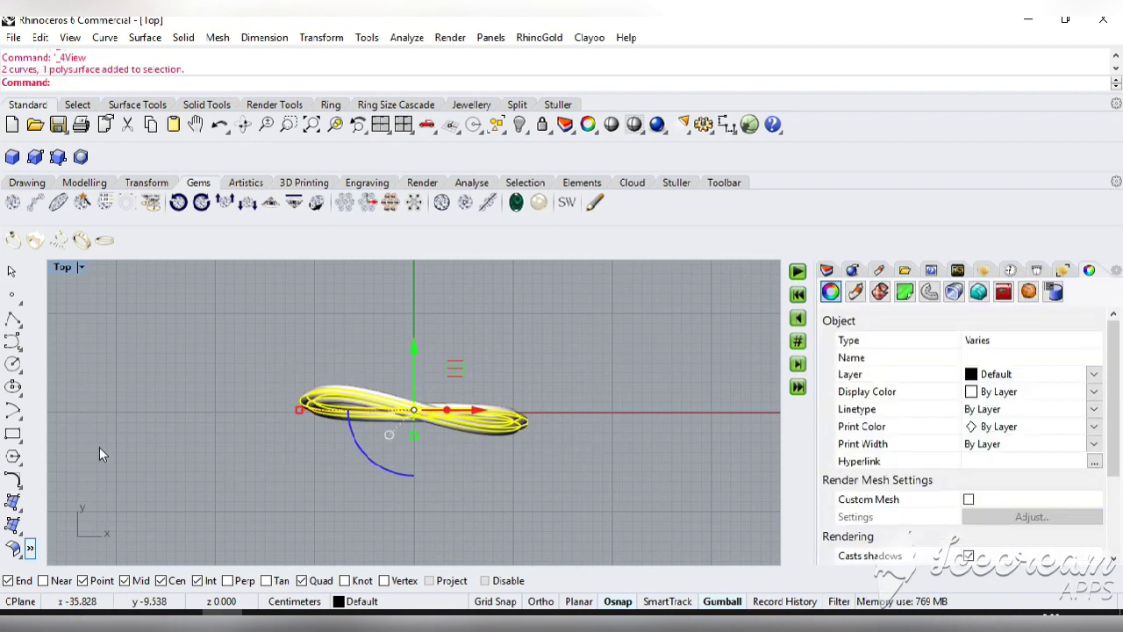
right_click(69, 488)
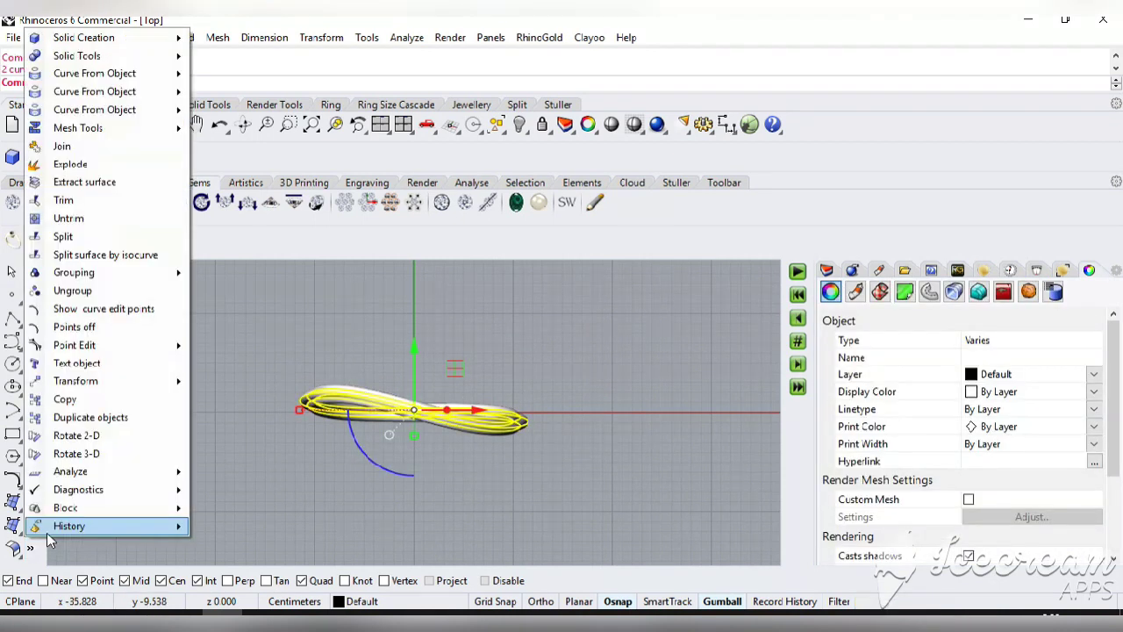
click(83, 437)
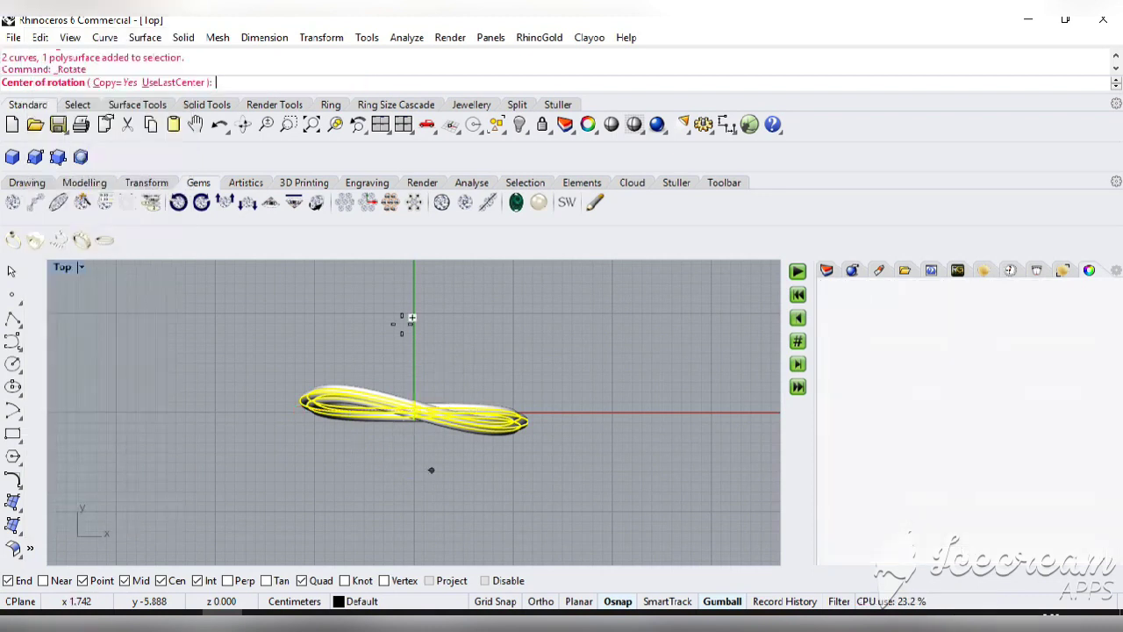
click(379, 124)
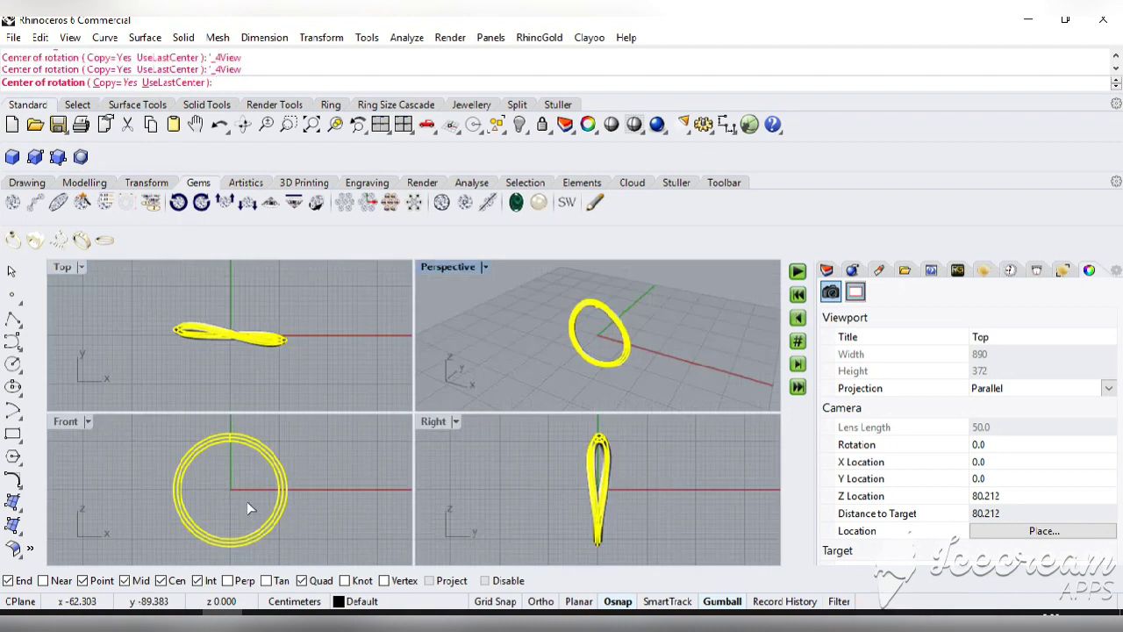
text(0)
key(Return)
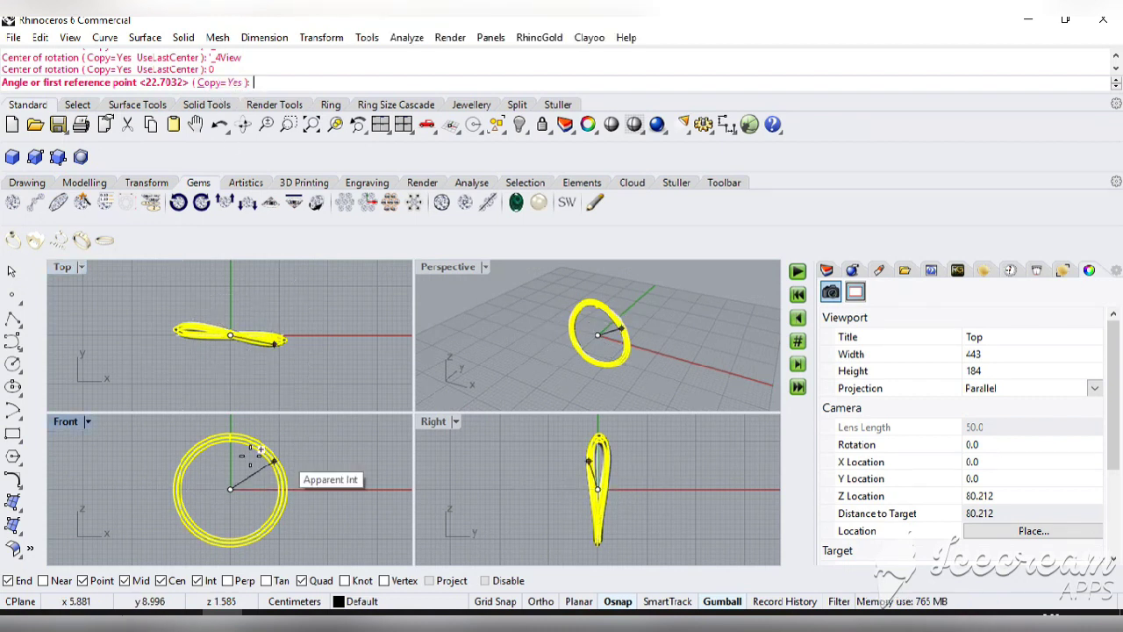
double_click(67, 423)
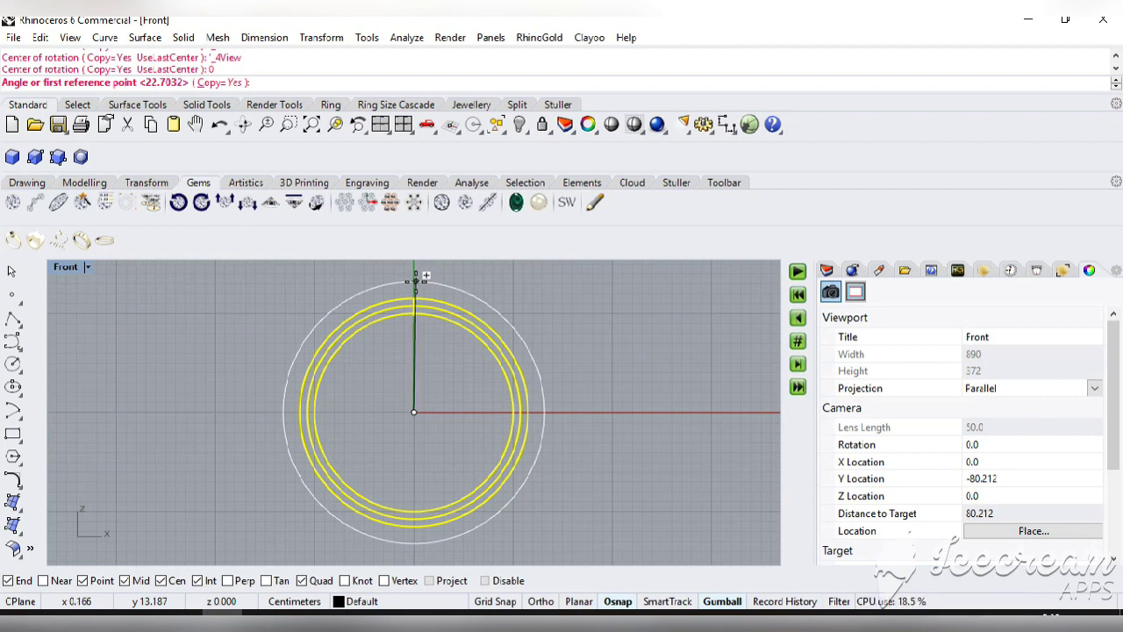
click(416, 280)
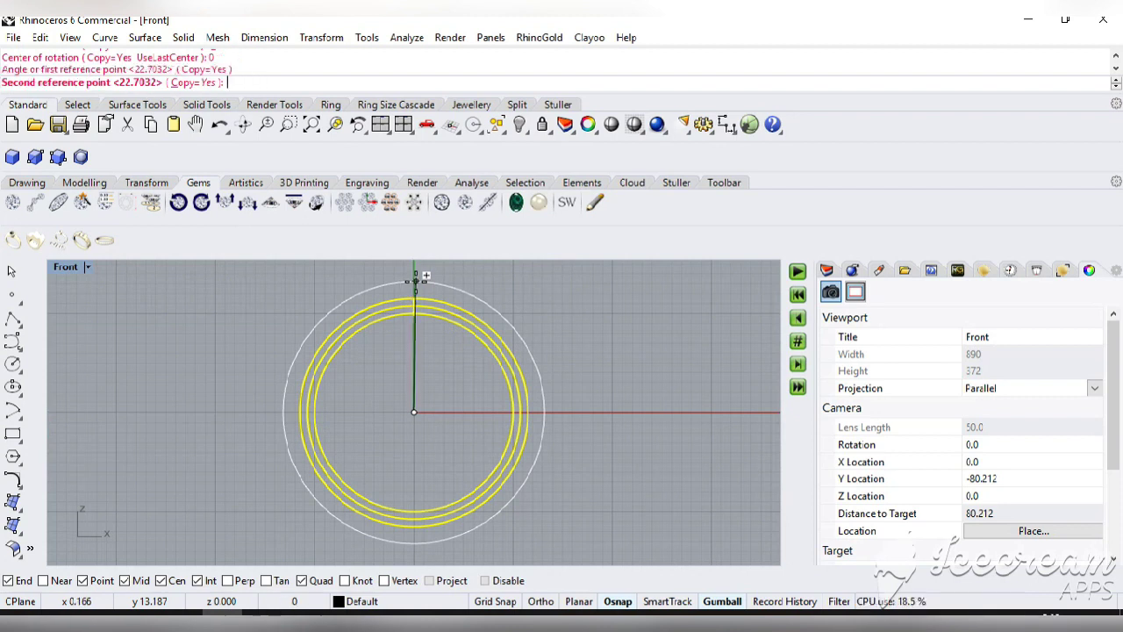
click(562, 406)
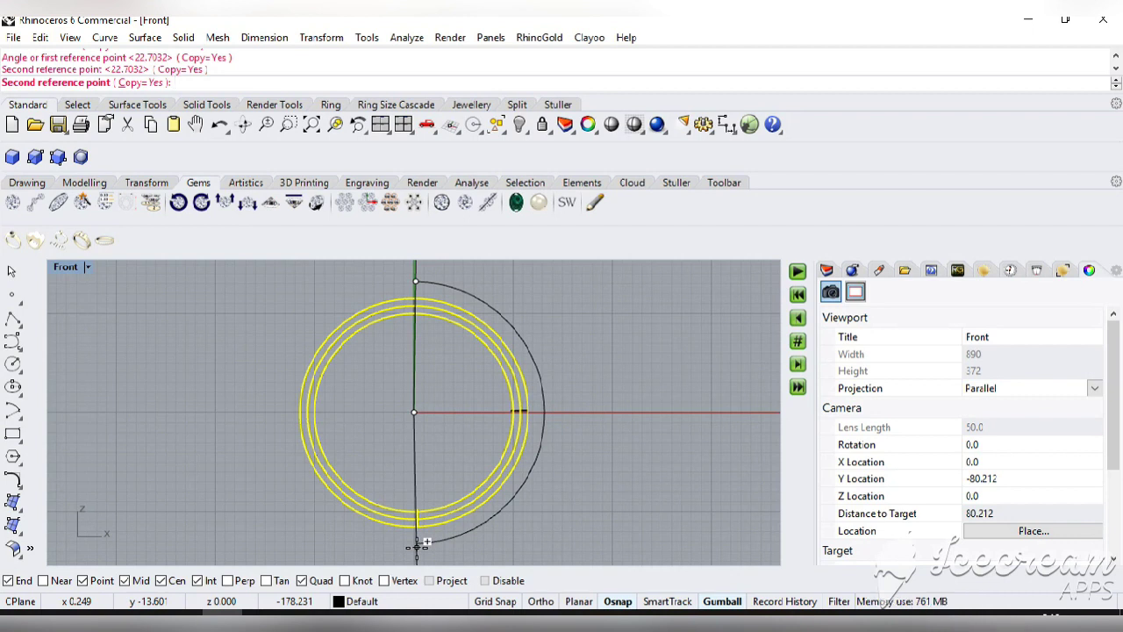
click(414, 543)
key(Return)
click(539, 489)
Examine the three overlapping ring copies in perspective and from the top at different angles.
click(380, 124)
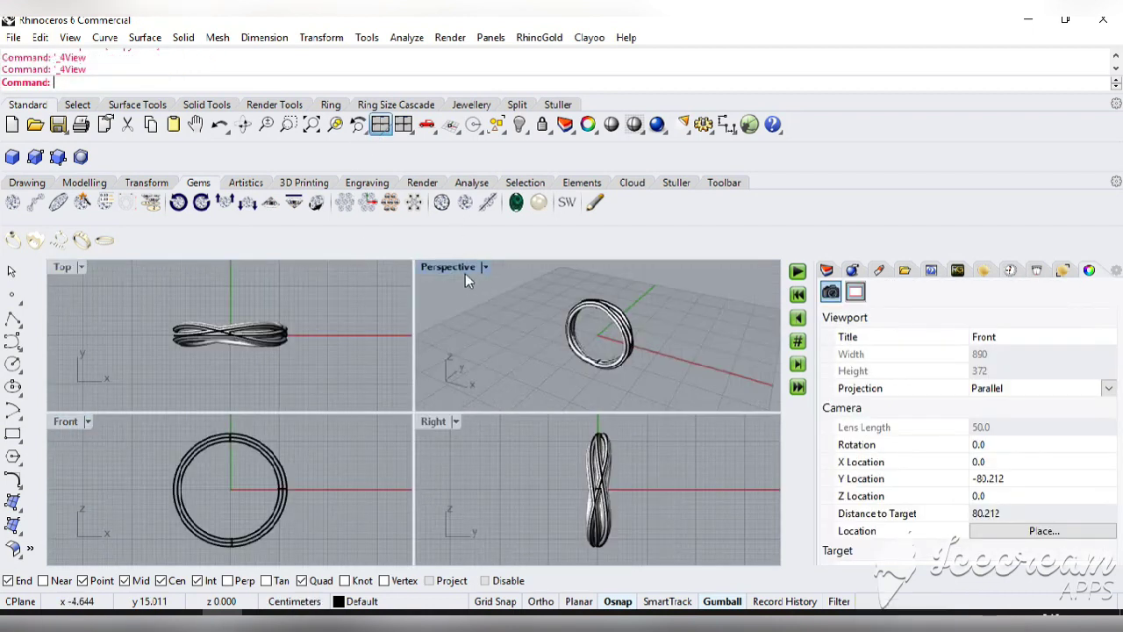
click(464, 271)
double_click(464, 271)
click(243, 124)
drag(377, 412, 329, 307)
key(Escape)
double_click(381, 124)
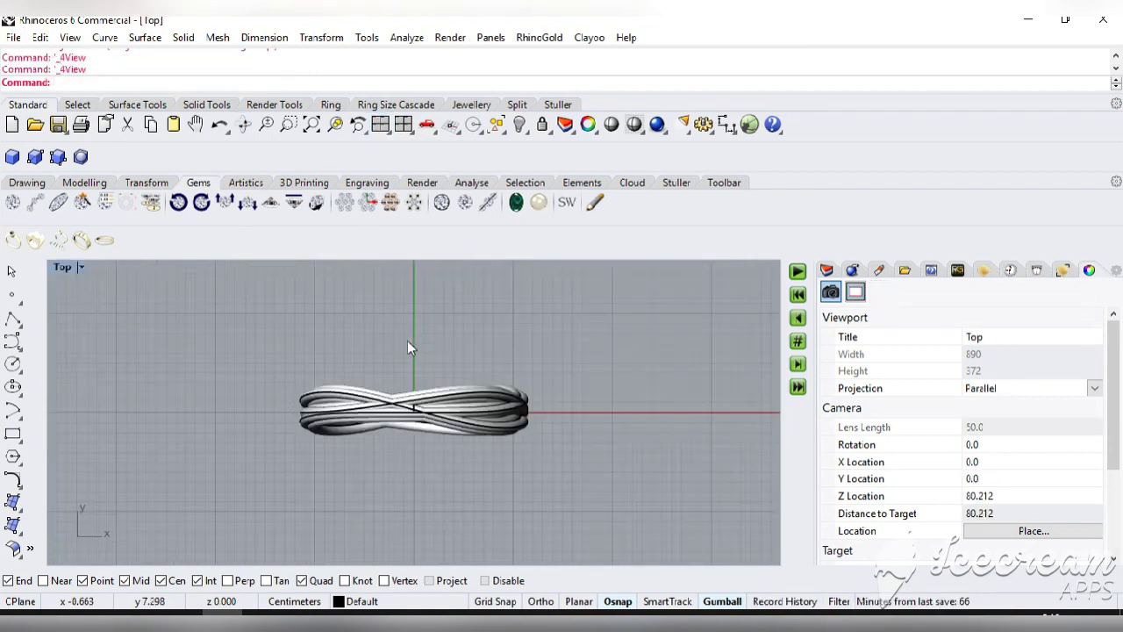
click(380, 123)
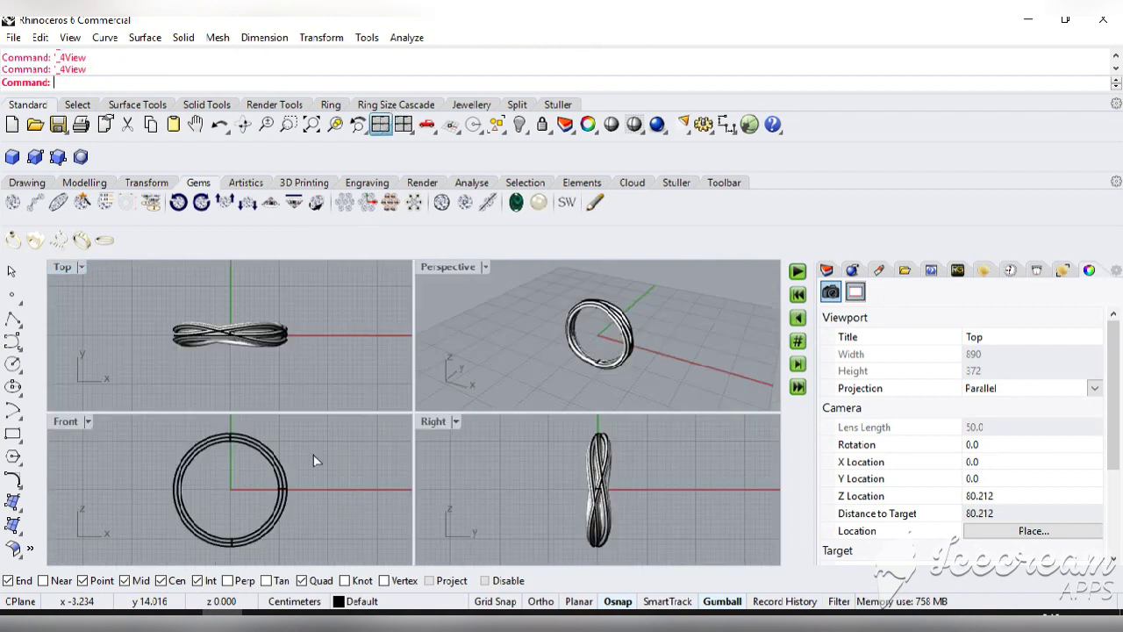
double_click(61, 272)
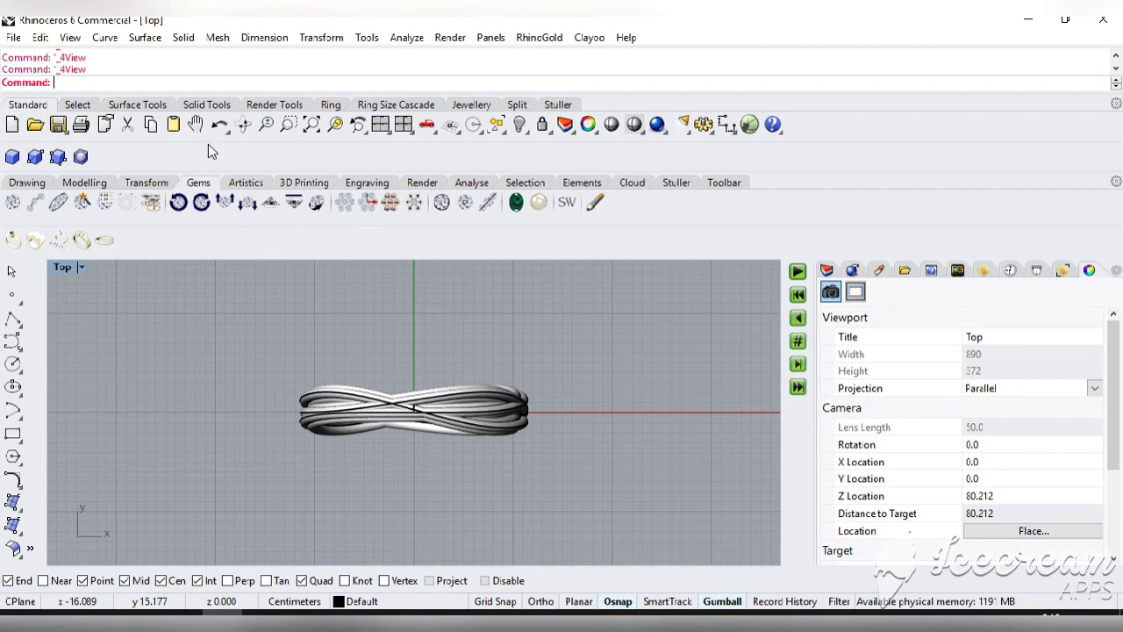
click(242, 124)
drag(258, 444, 263, 390)
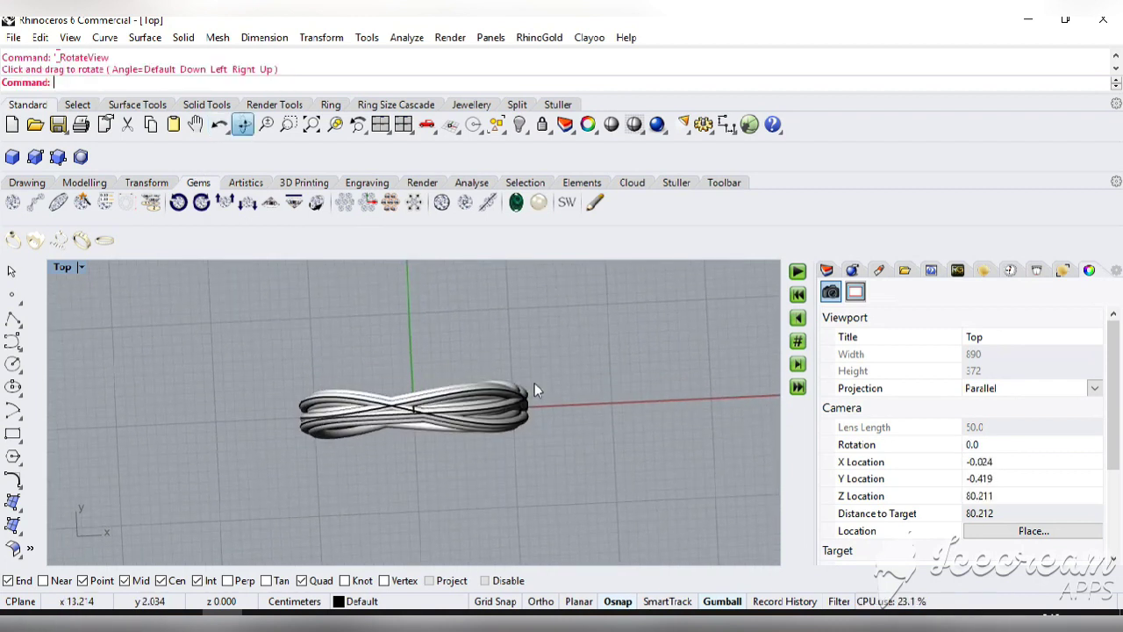
click(380, 124)
Set the maximized perspective view to the Rendered display mode.
double_click(452, 265)
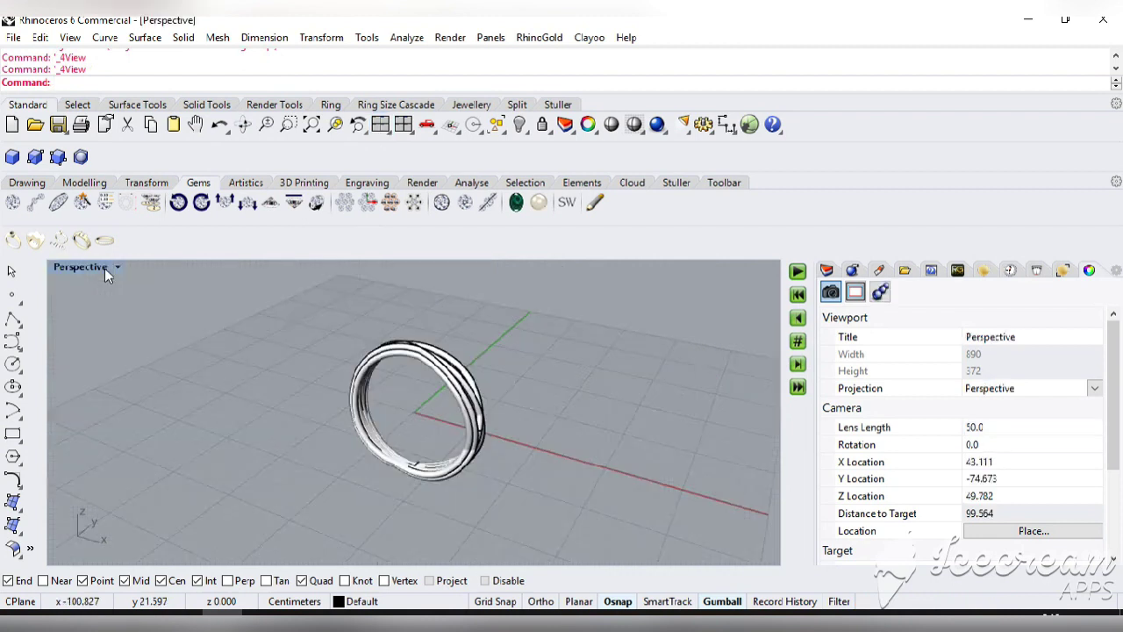
click(117, 267)
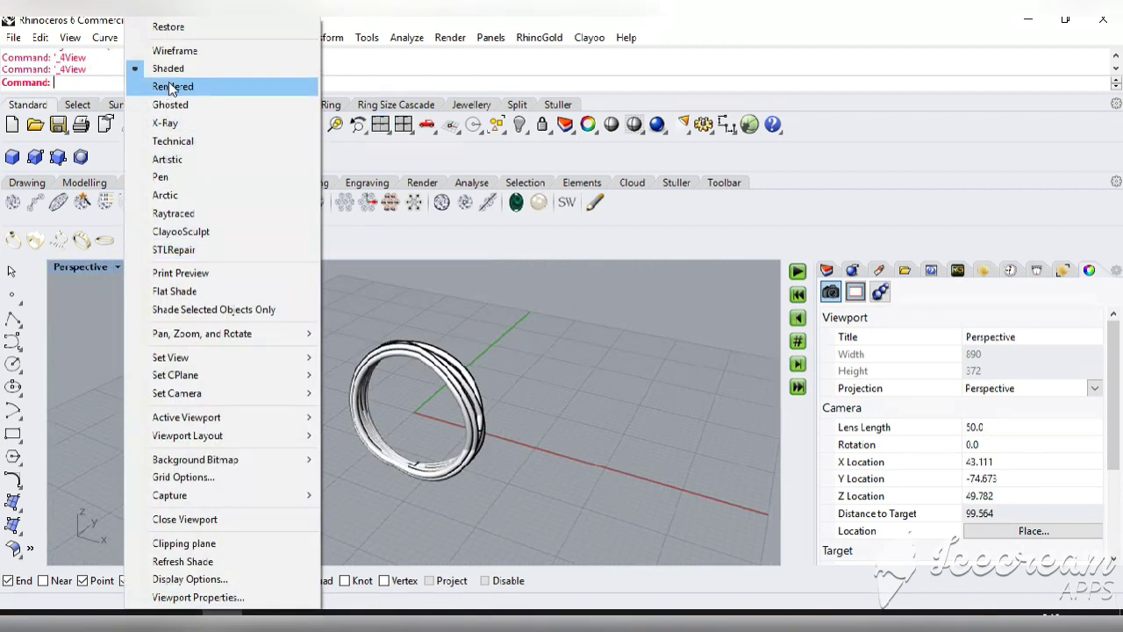
click(490, 332)
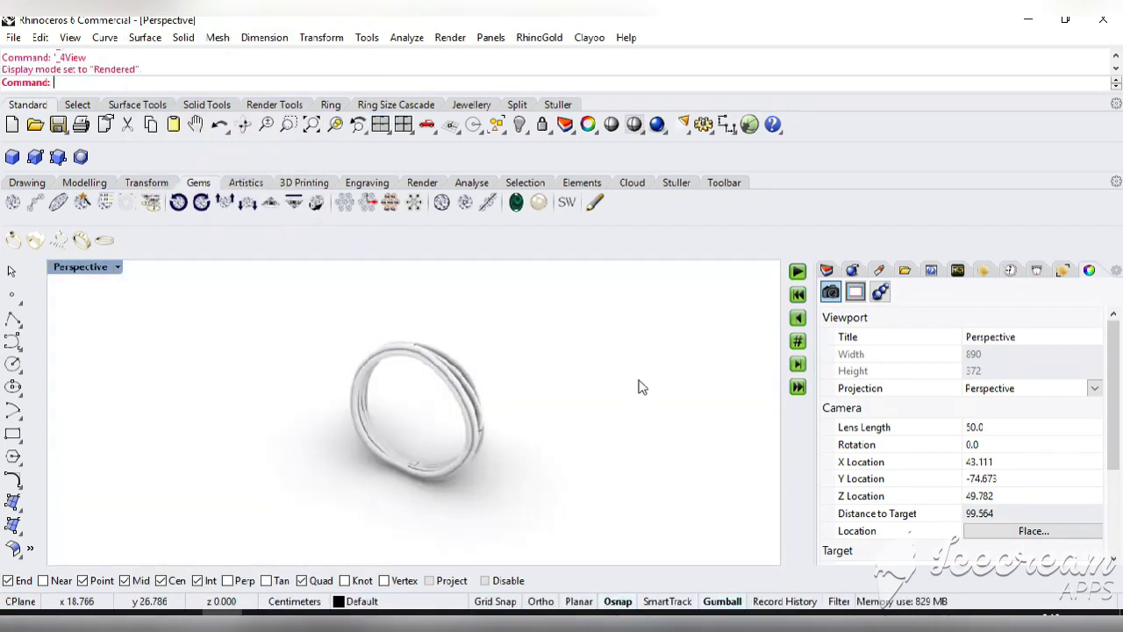
Assign the yellow Alloy metal to one ring copy and the orange-toned 18K metal to a second copy.
click(983, 272)
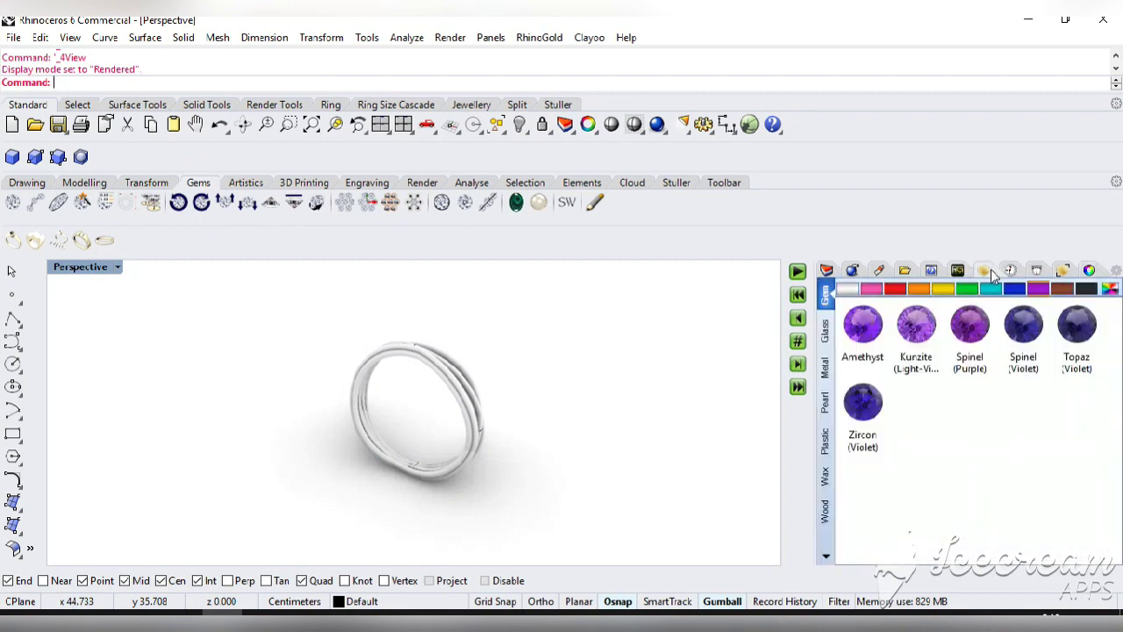
click(824, 331)
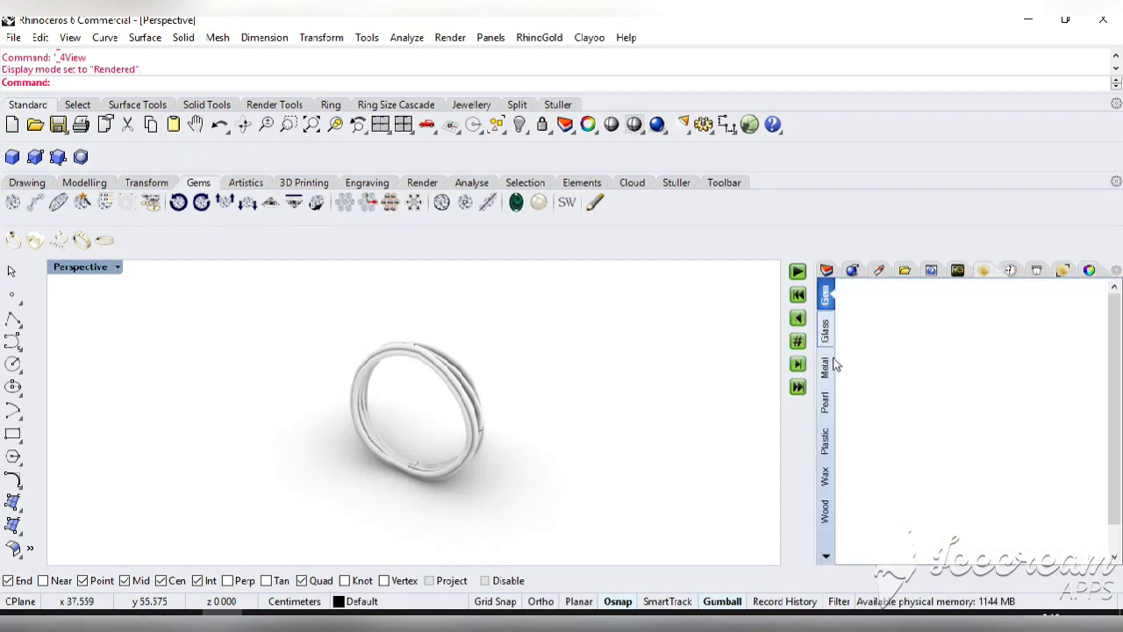
click(824, 367)
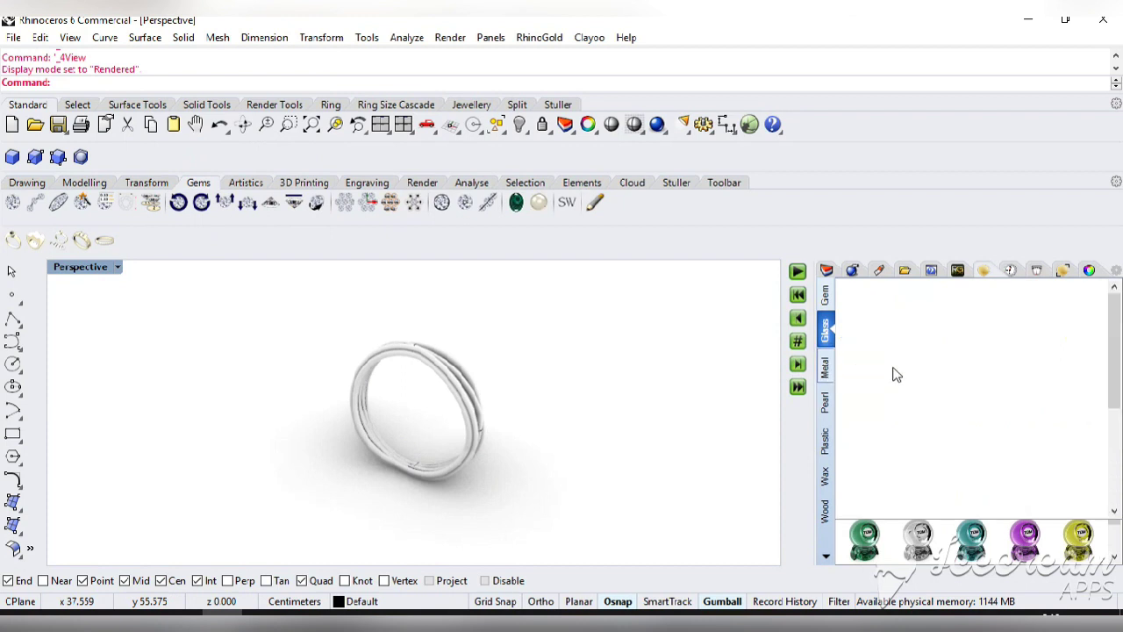
right_drag(458, 374, 477, 395)
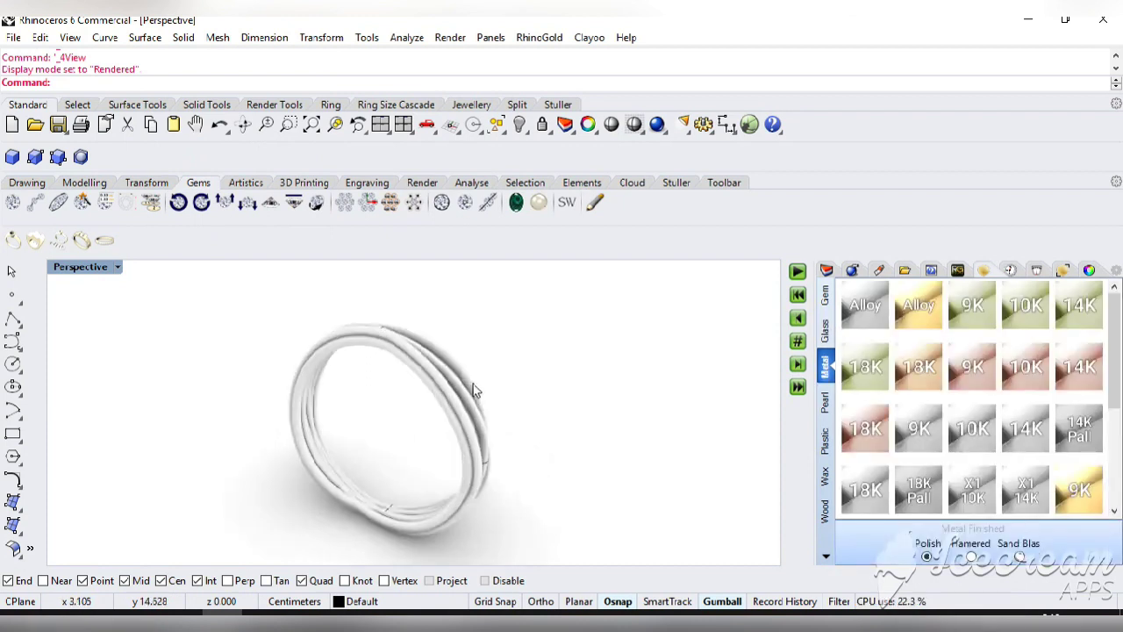
click(477, 397)
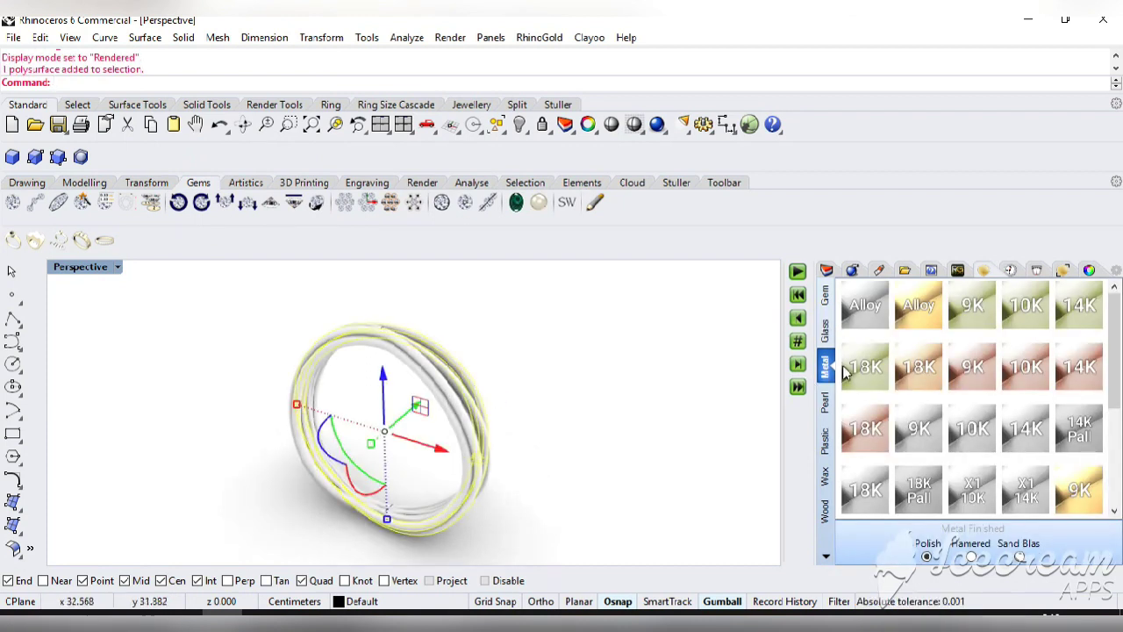
click(919, 305)
click(533, 430)
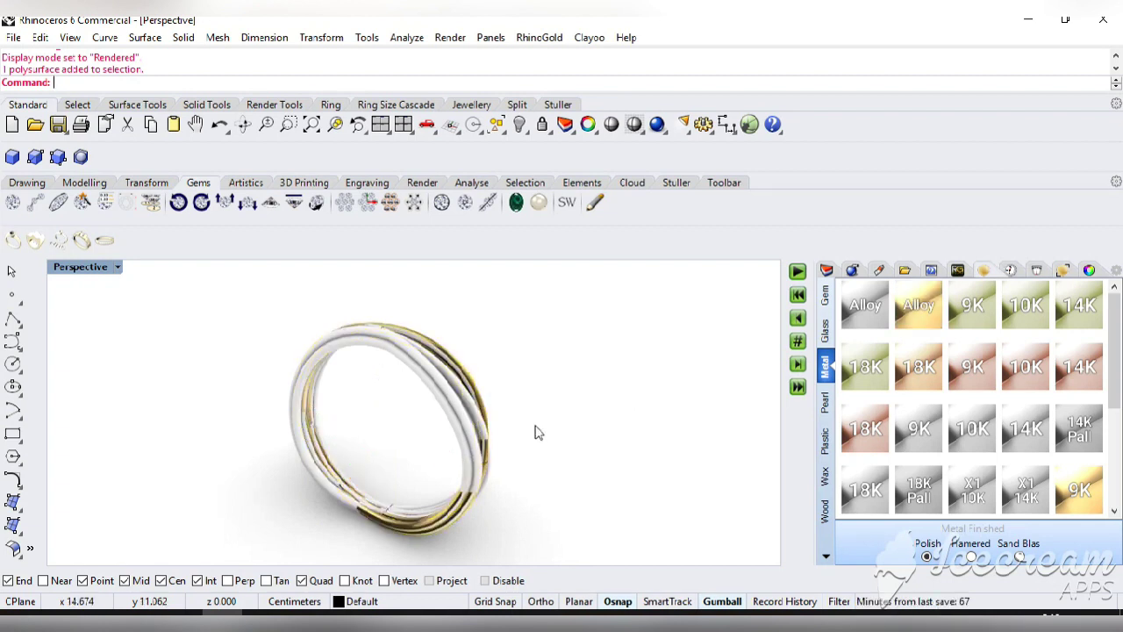
click(465, 432)
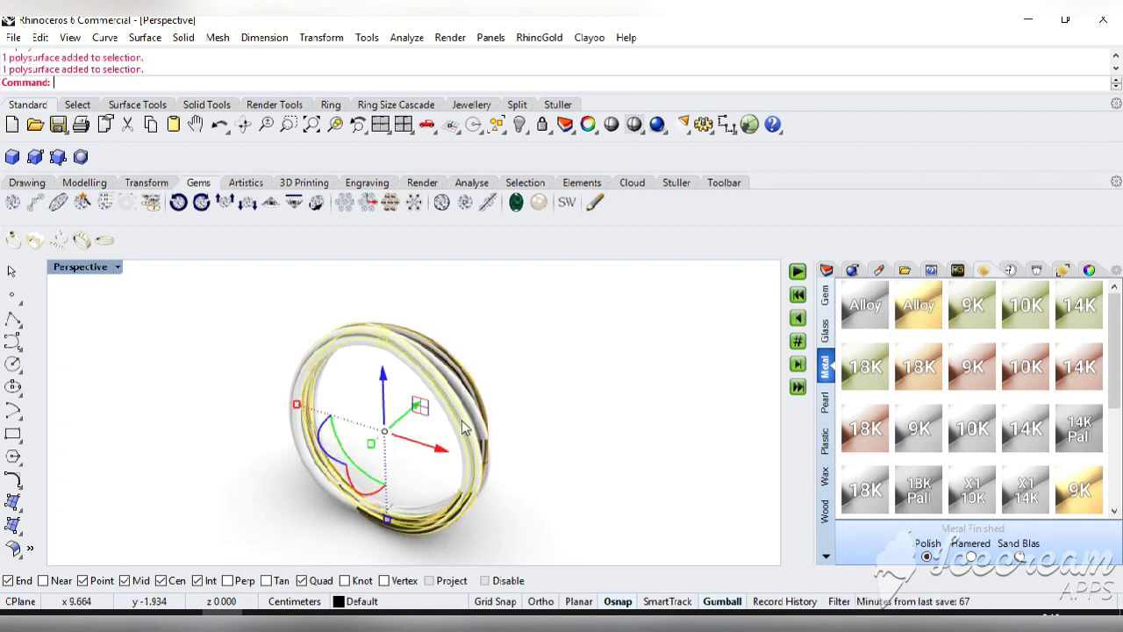
click(911, 369)
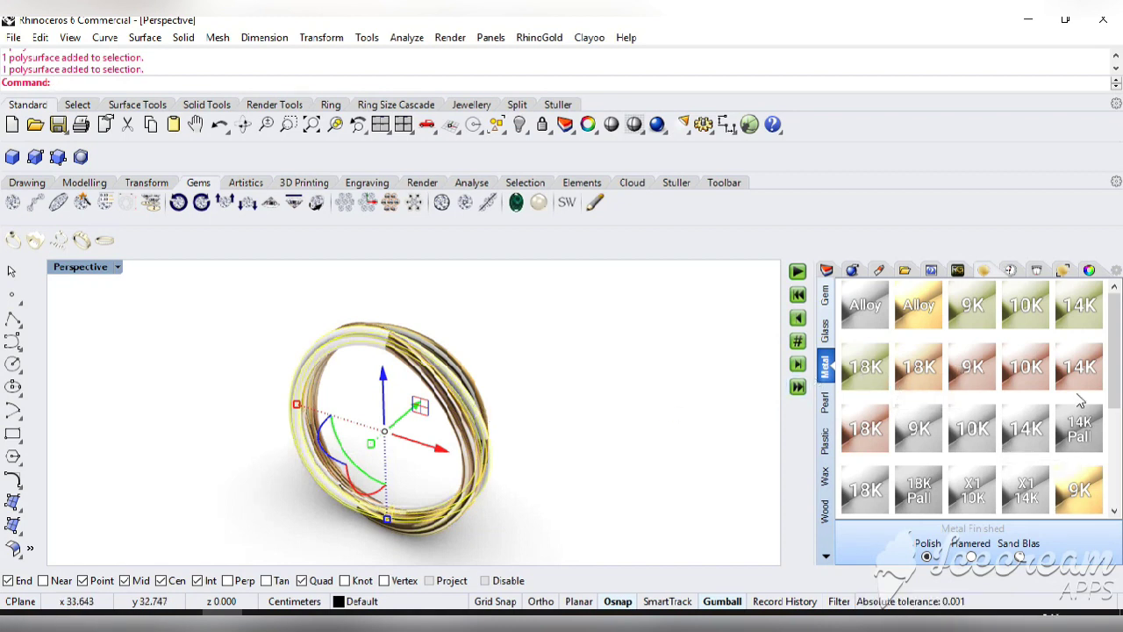
Assign the red-toned 14K metal to the remaining selected ring copy and clear the selection.
click(1079, 366)
click(328, 318)
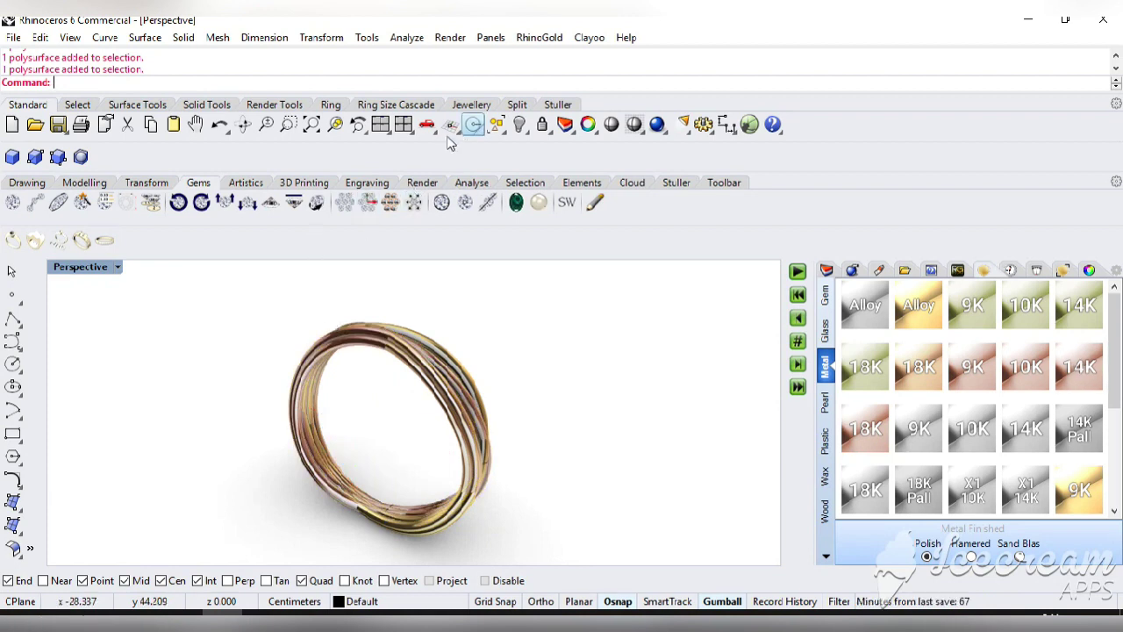
Inspect the three-metal ring on the turntable and from a closer angle in the maximized perspective view.
click(426, 124)
click(520, 248)
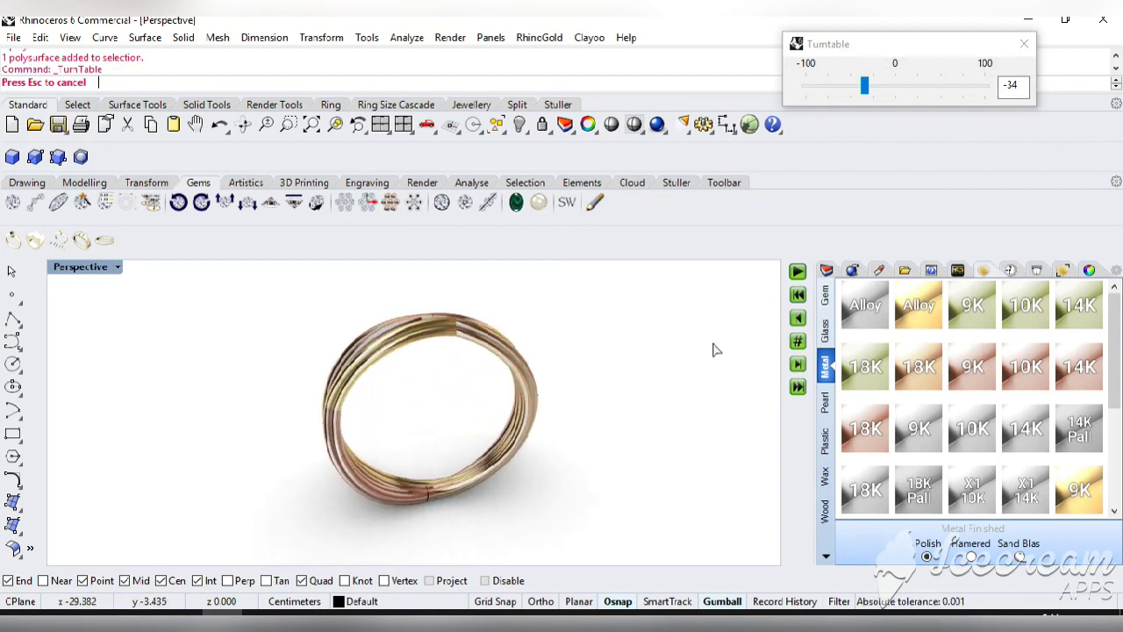
click(1025, 46)
right_drag(394, 373, 354, 436)
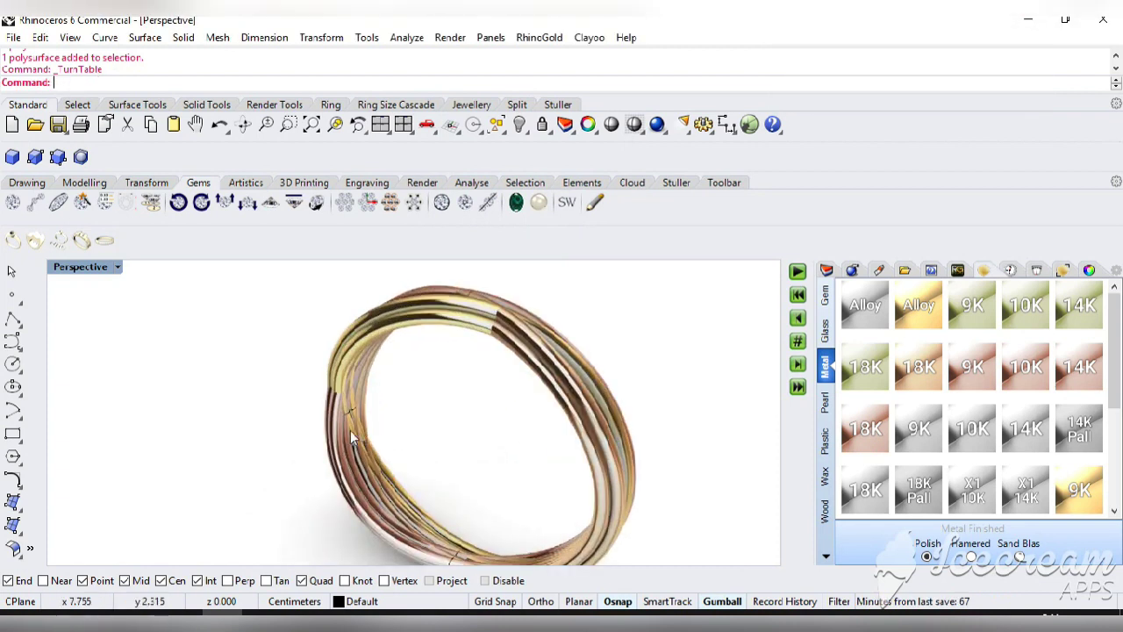
click(380, 124)
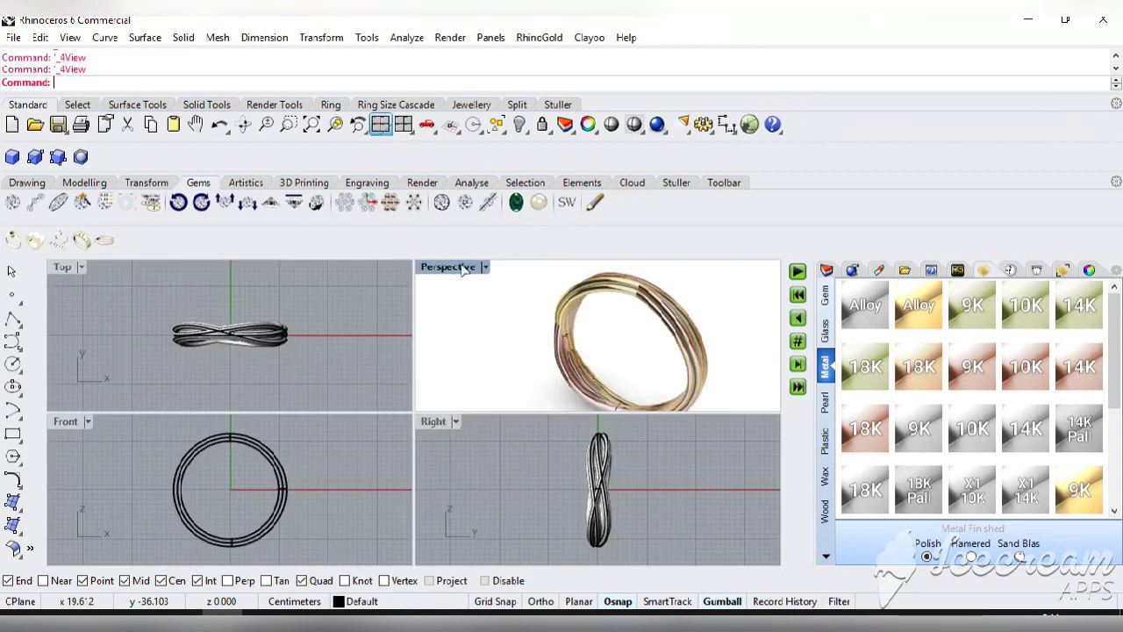
key(ctrl+m)
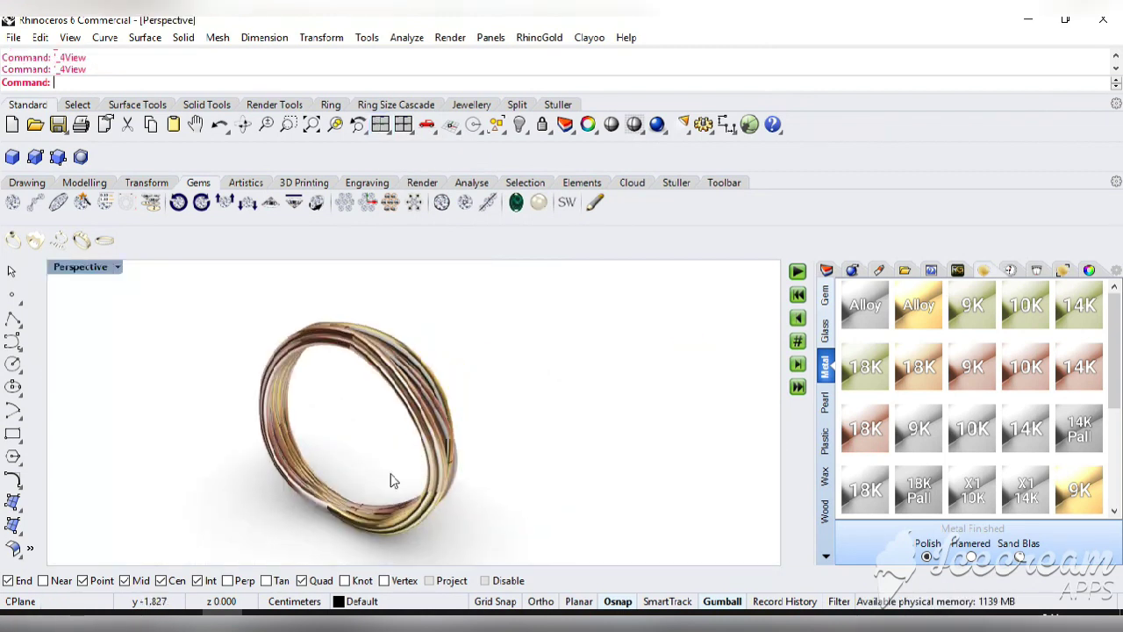
Delete the three leftover construction curves inside the ring strands, keeping the polysurfaces.
click(288, 423)
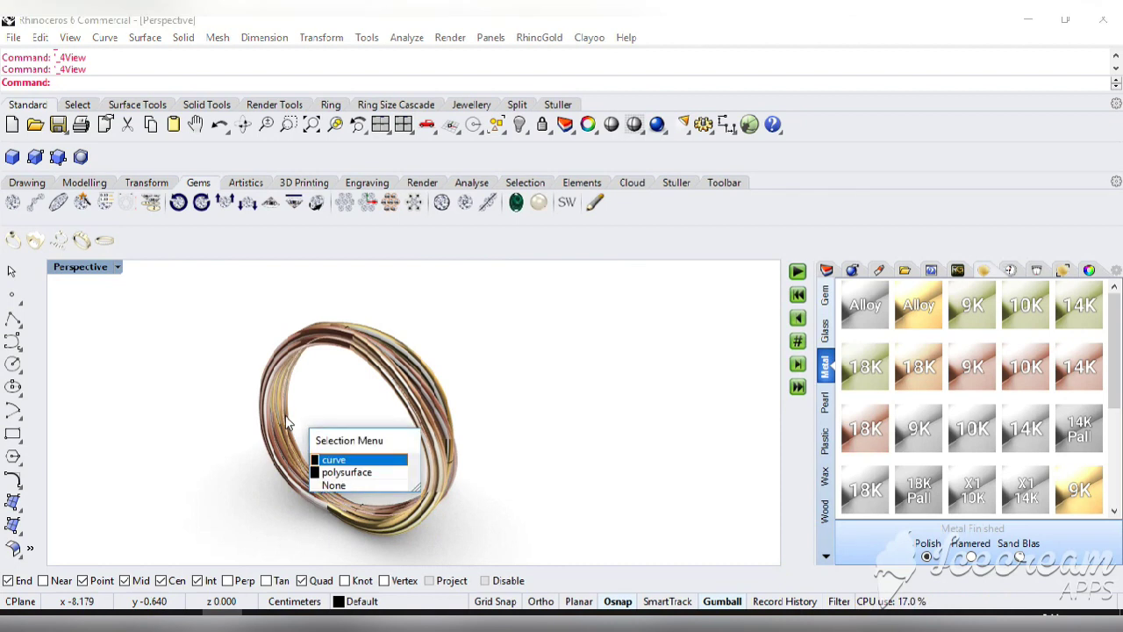
click(332, 461)
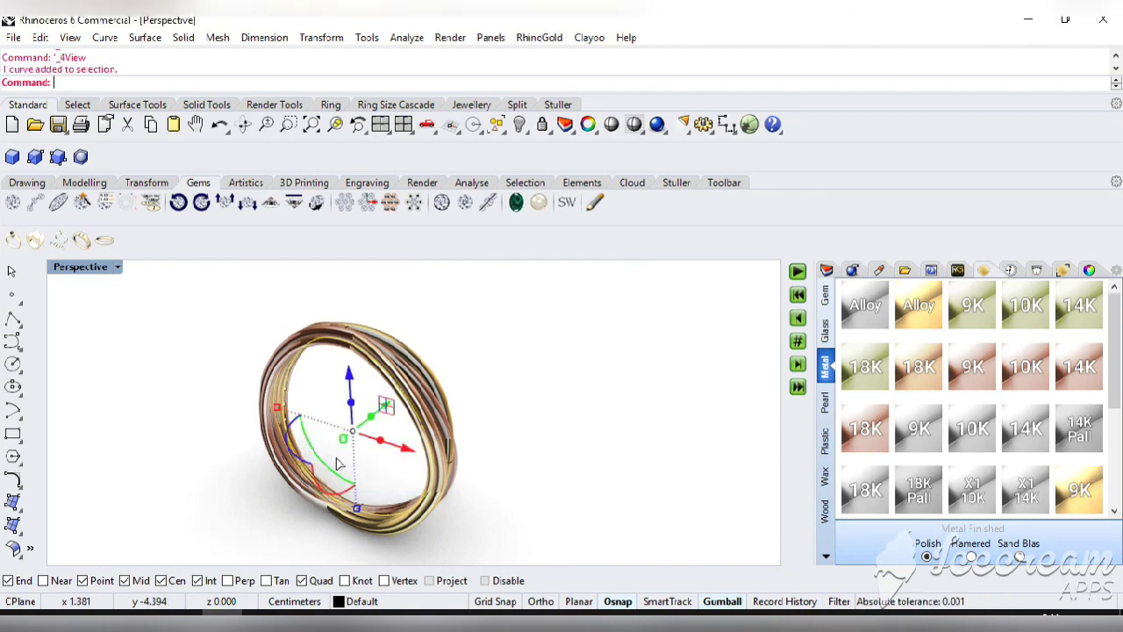
key(Delete)
click(297, 471)
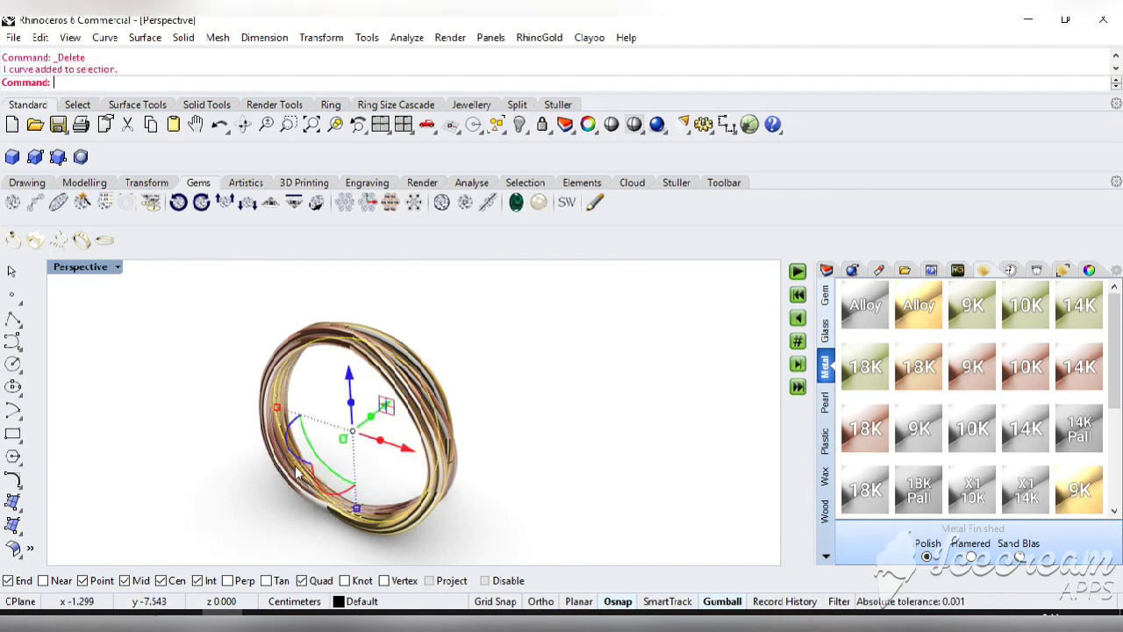
key(Delete)
click(307, 489)
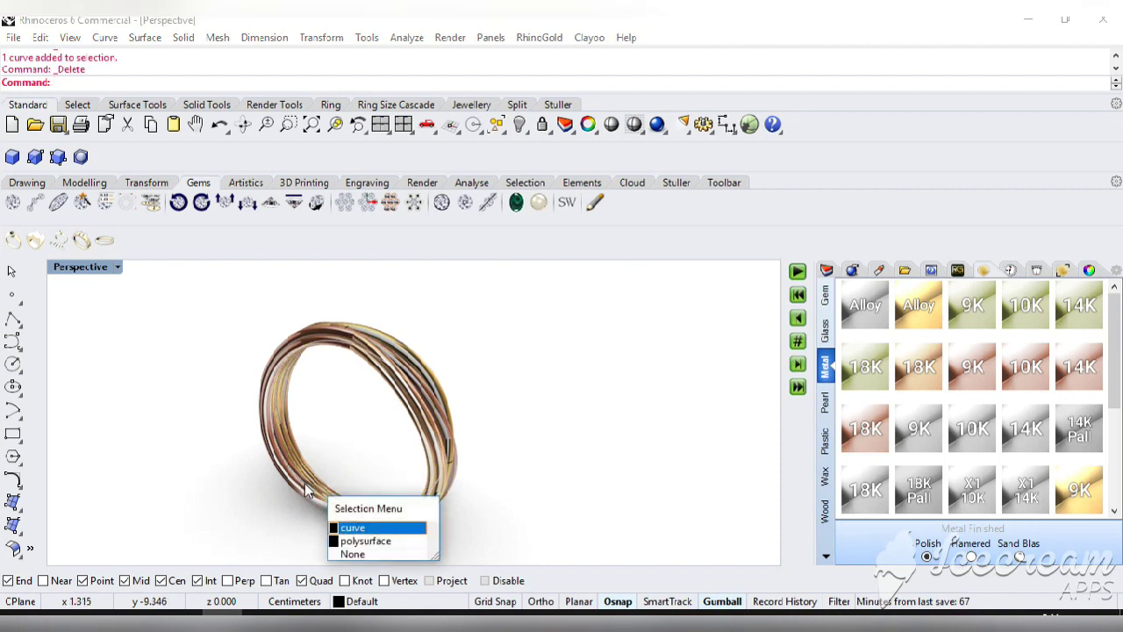
click(355, 529)
key(Delete)
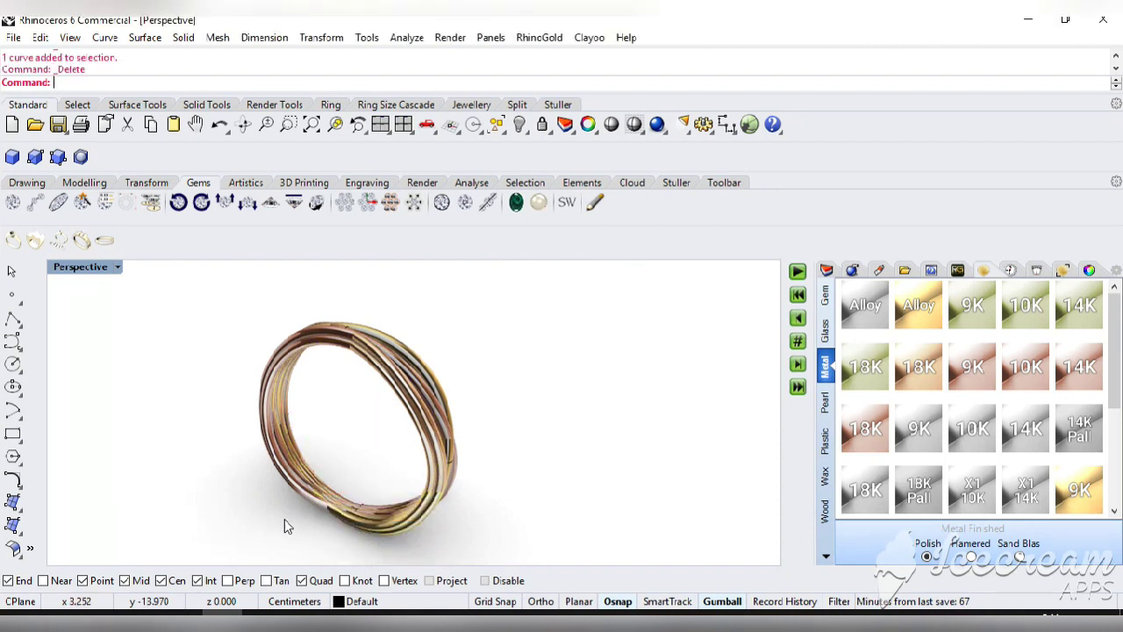
Restore the four-view layout and open Head Studio in the RhinoGold panel.
click(380, 124)
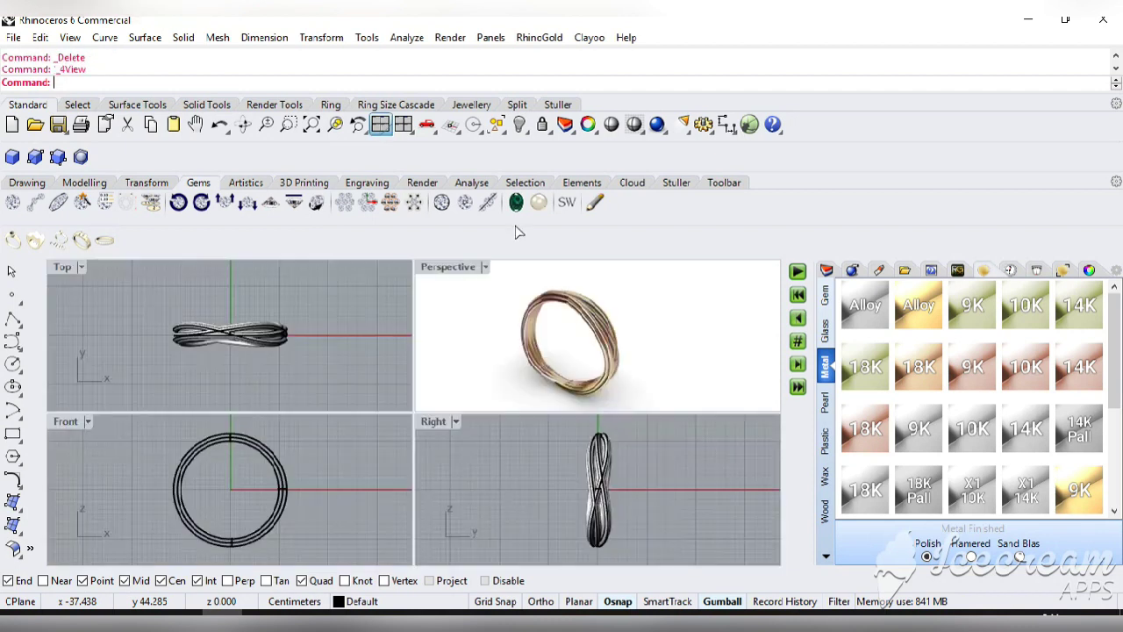
key(Return)
double_click(459, 267)
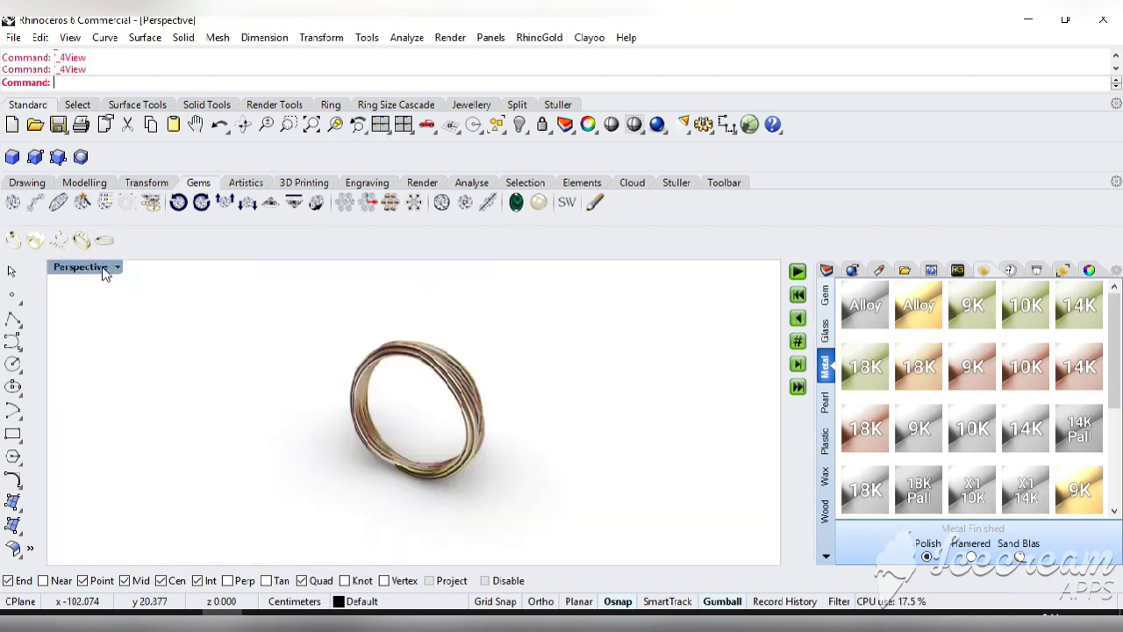
double_click(105, 267)
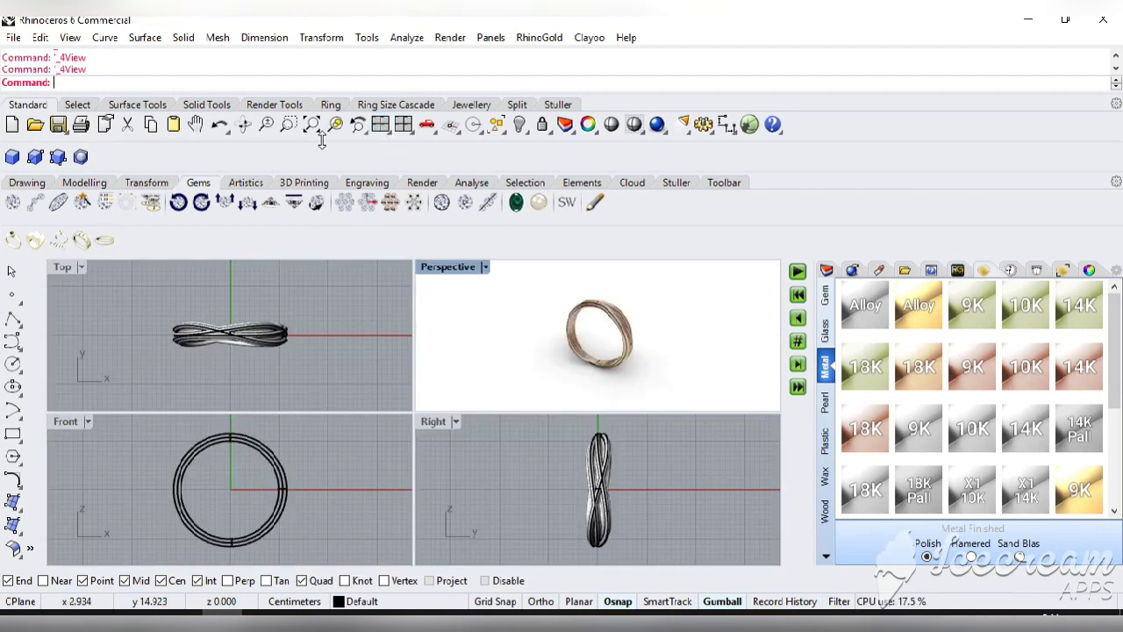
click(473, 106)
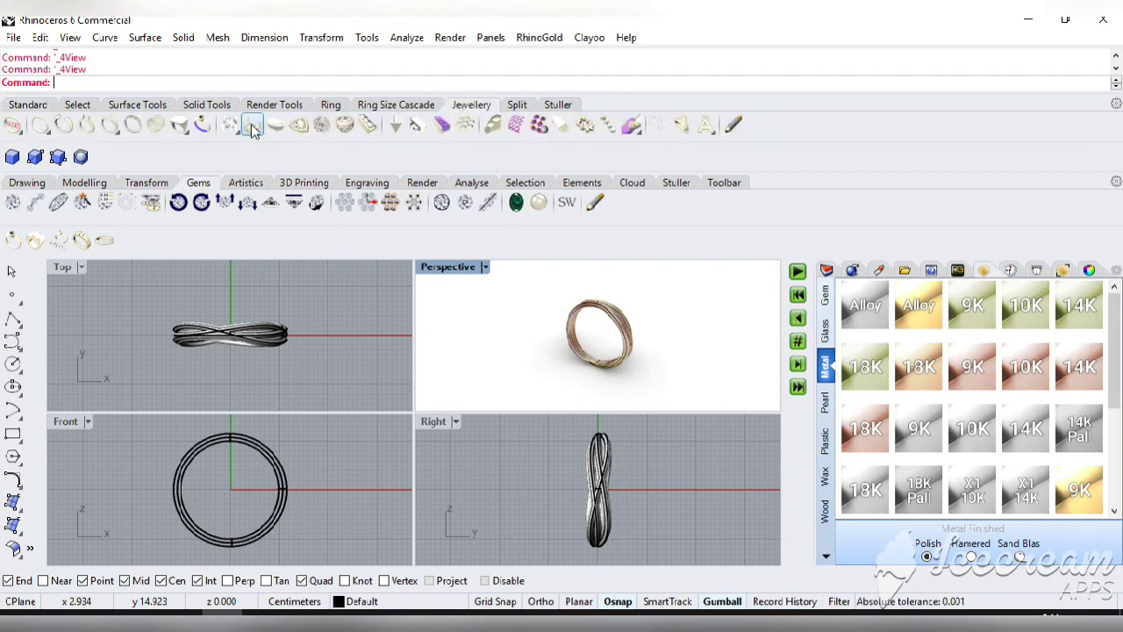
click(955, 272)
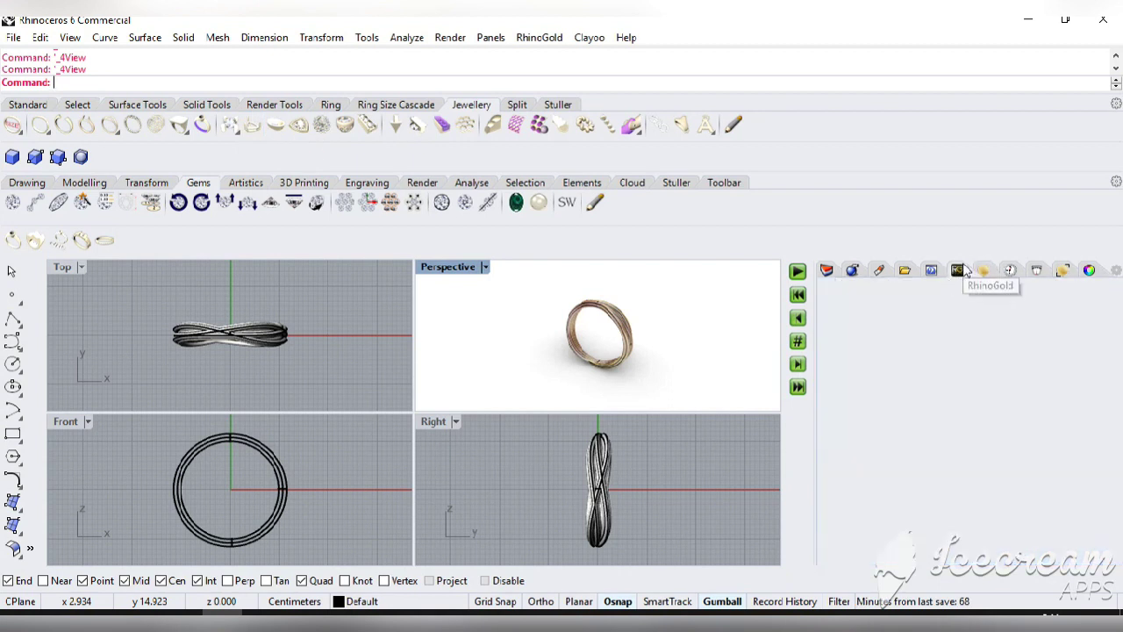
click(251, 127)
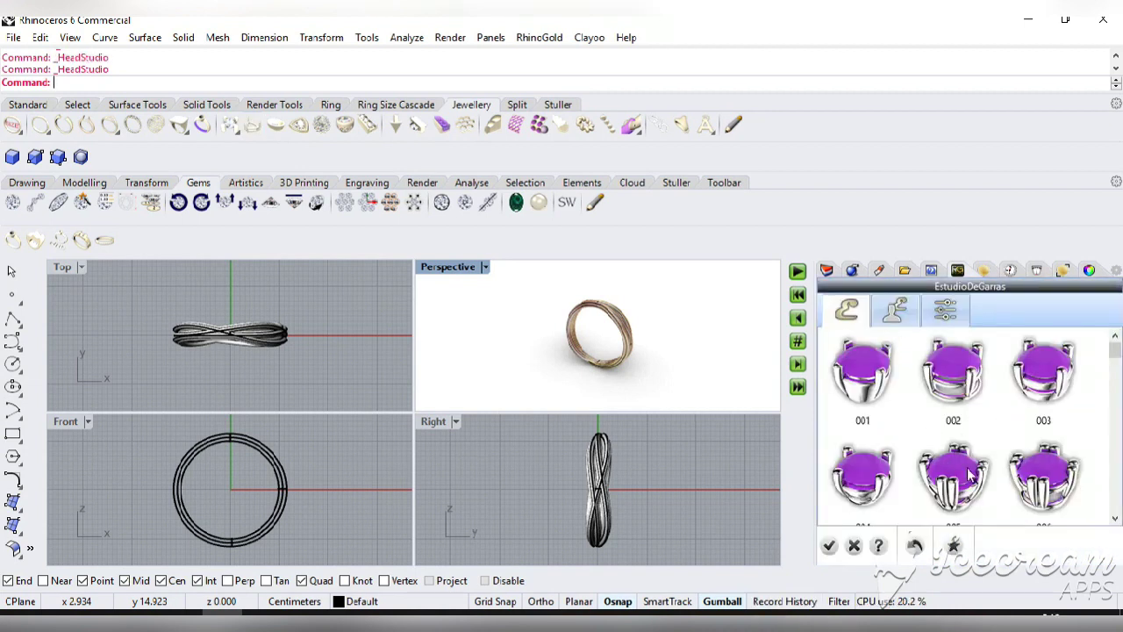
Insert prong head 004 with its gem at the ring's centre.
scroll(970, 474, down, 1)
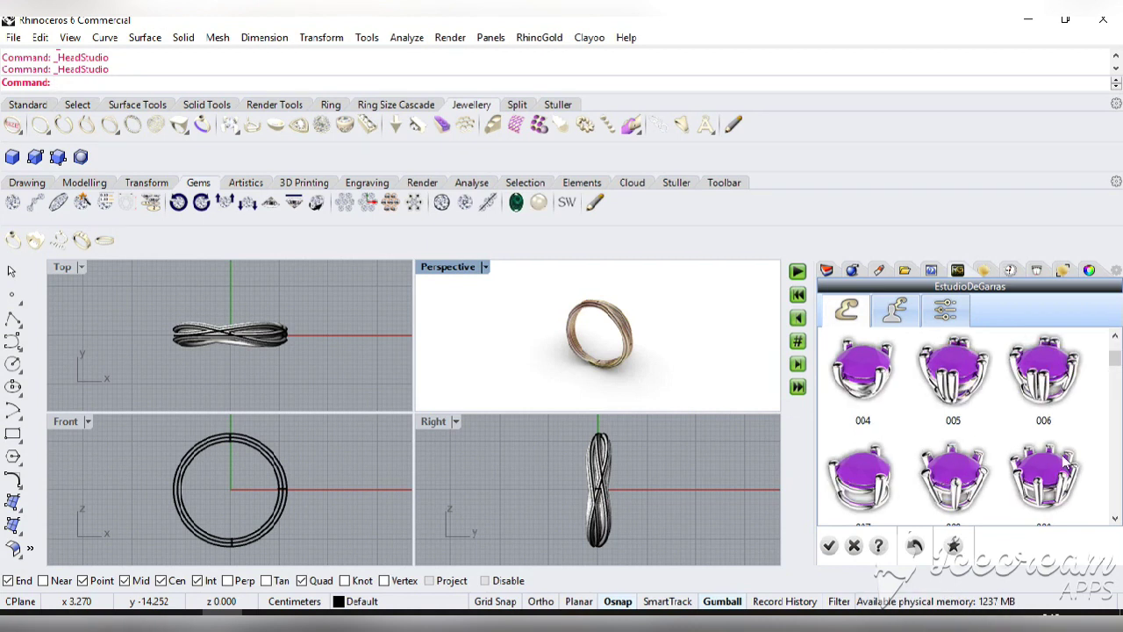
scroll(923, 418, down, 2)
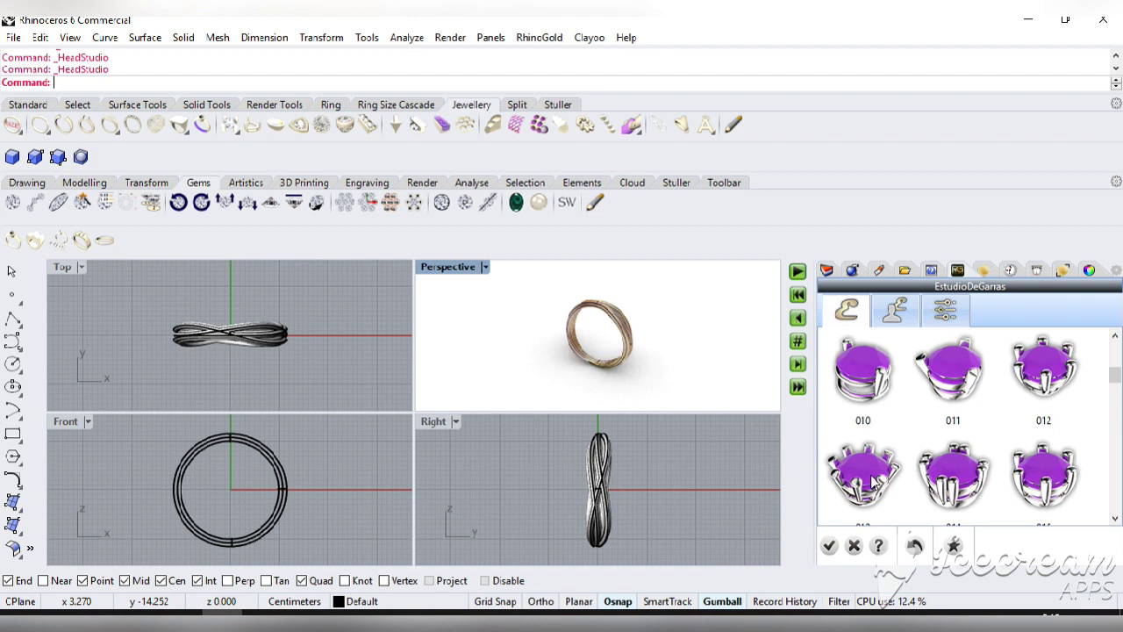
scroll(933, 439, up, 2)
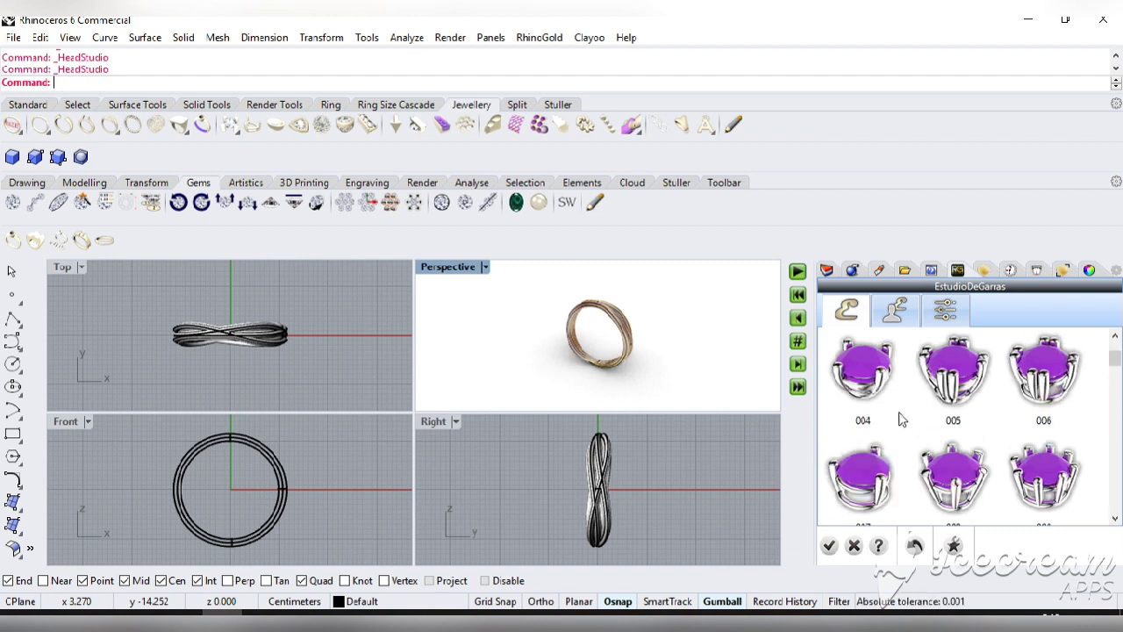
click(868, 379)
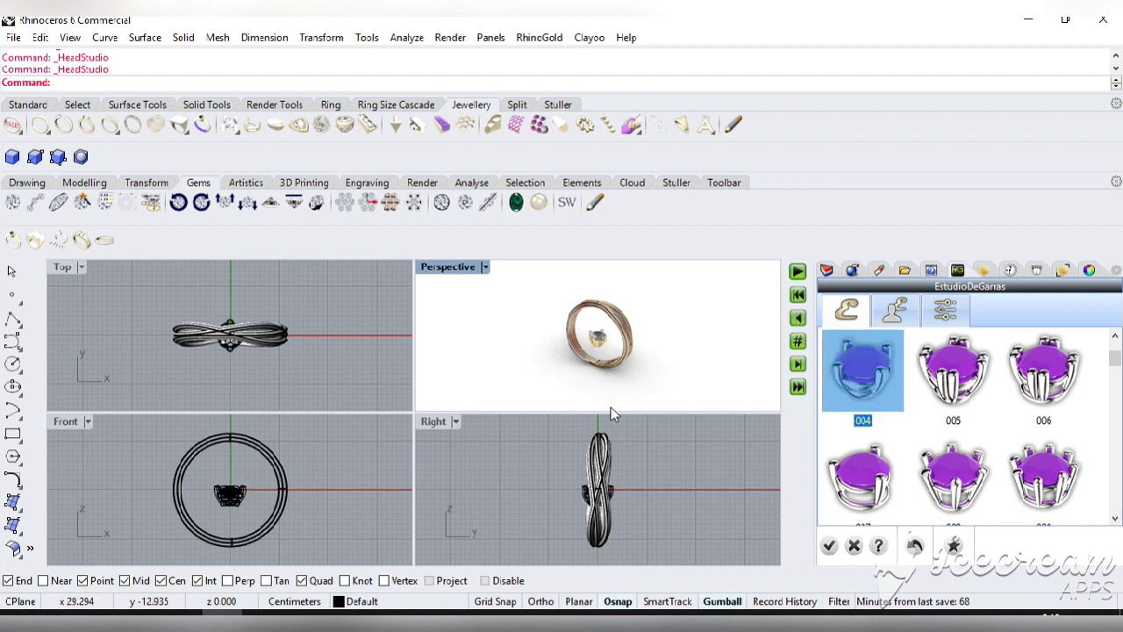
click(828, 545)
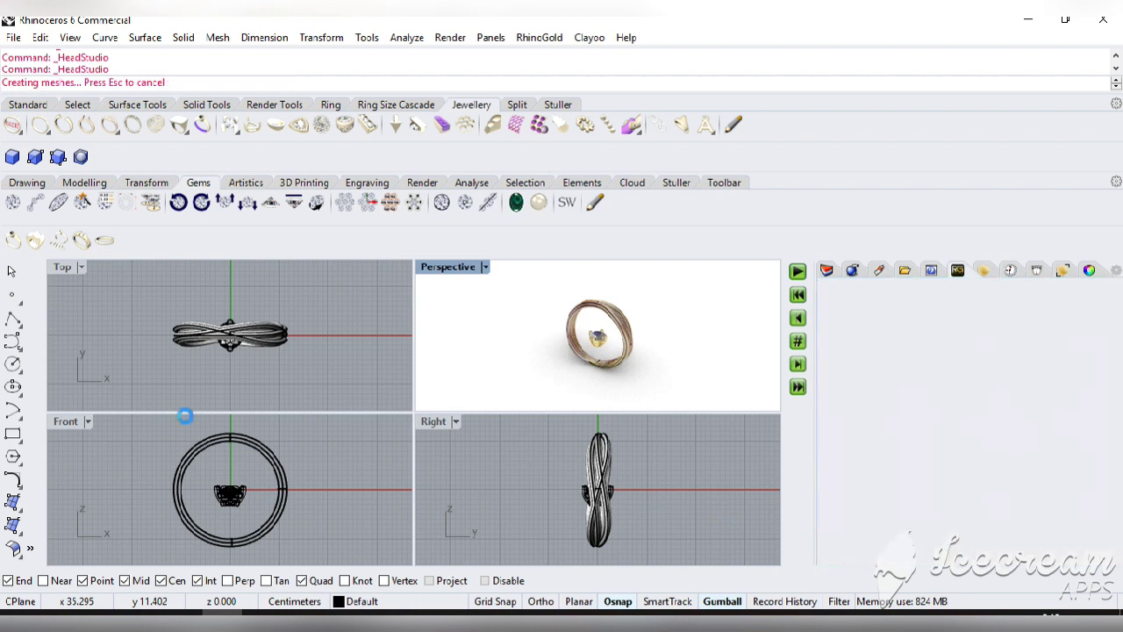
Move the head and its gem straight up in the front view so they rest on top of the ring band.
double_click(69, 420)
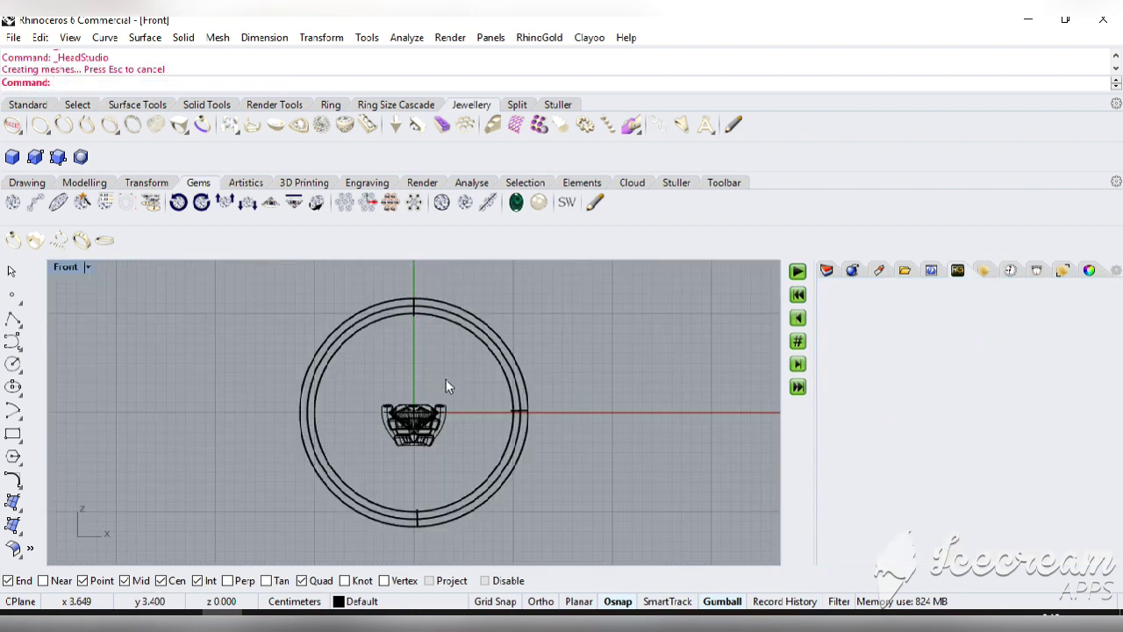
click(386, 448)
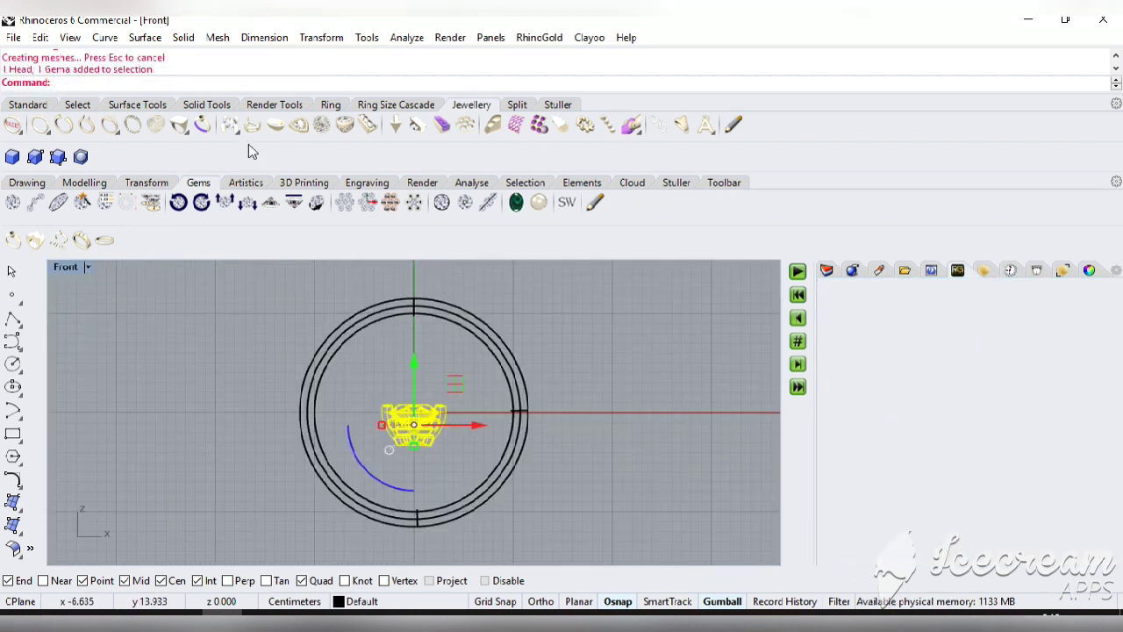
click(46, 105)
click(195, 123)
drag(484, 415, 390, 368)
click(560, 332)
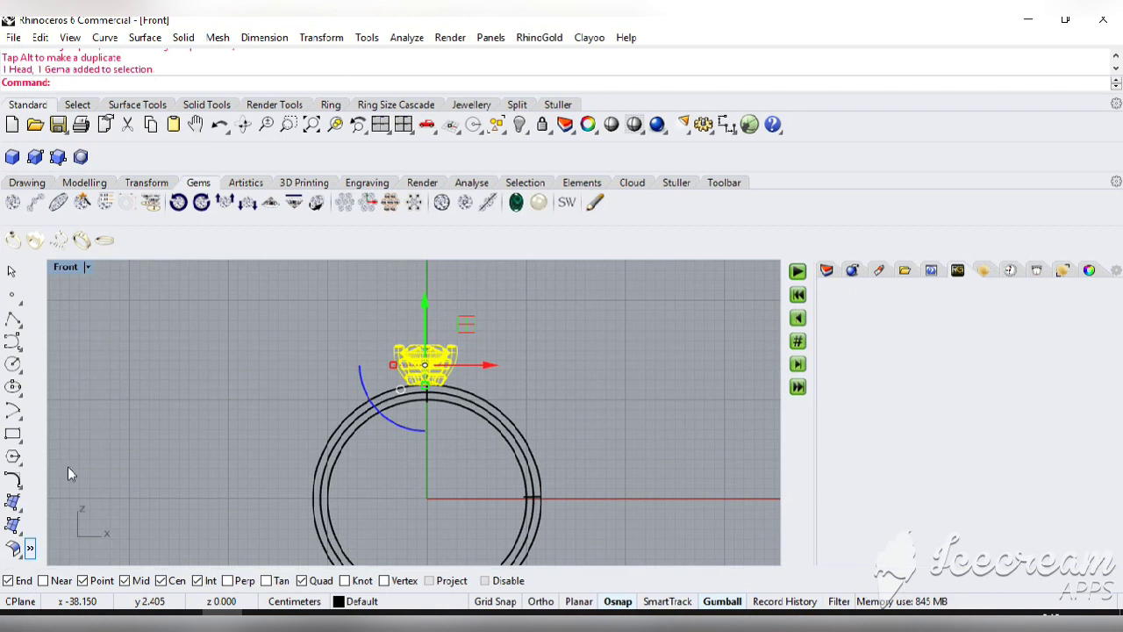
Rotate copies of the head and gem about origin 0 in the front view, placing one on each side of the centre head.
middle_click(96, 426)
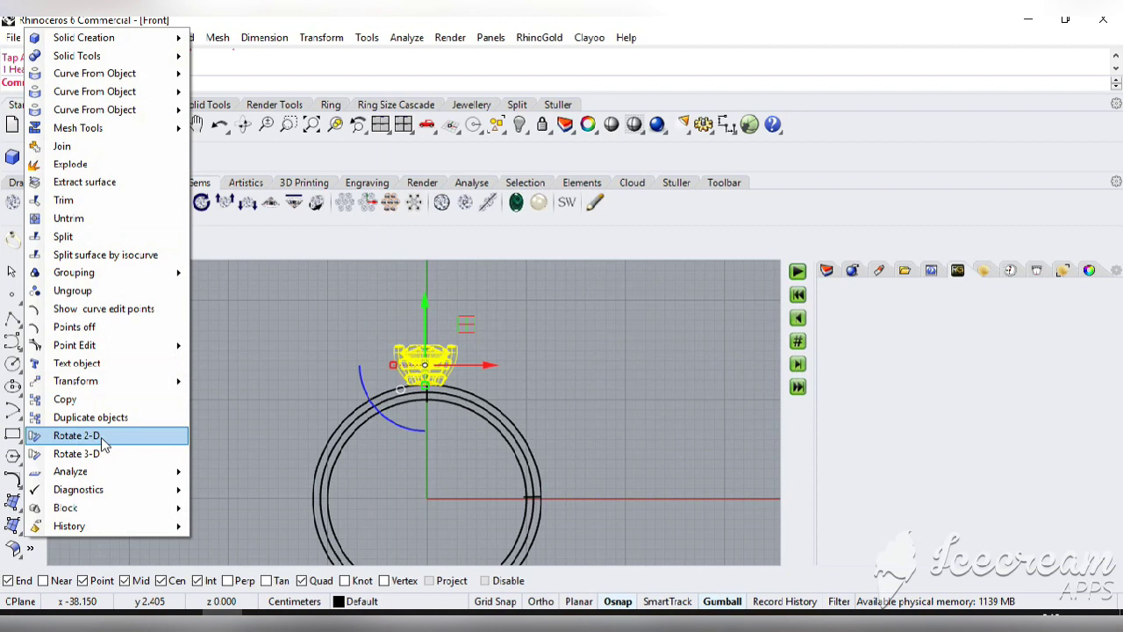
click(81, 436)
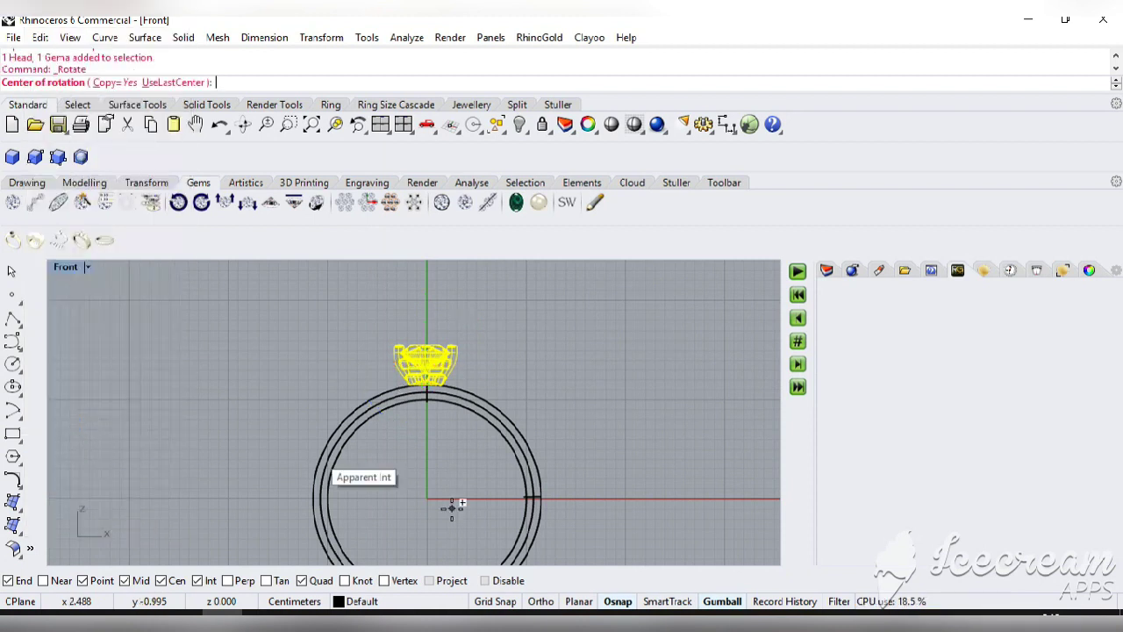
text(0)
key(Return)
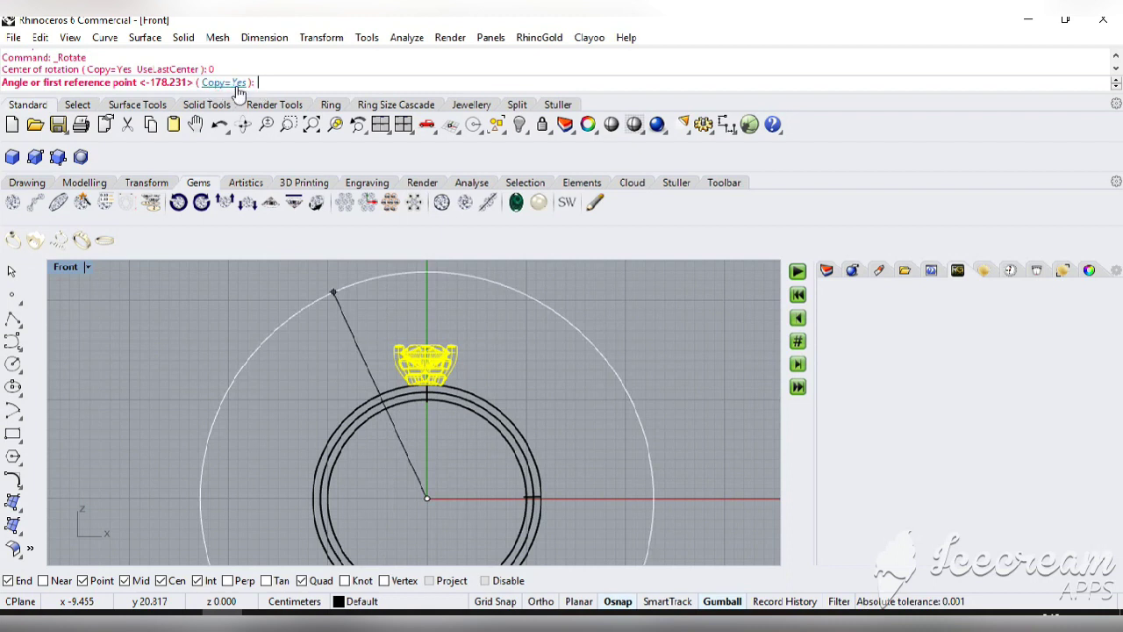
click(428, 319)
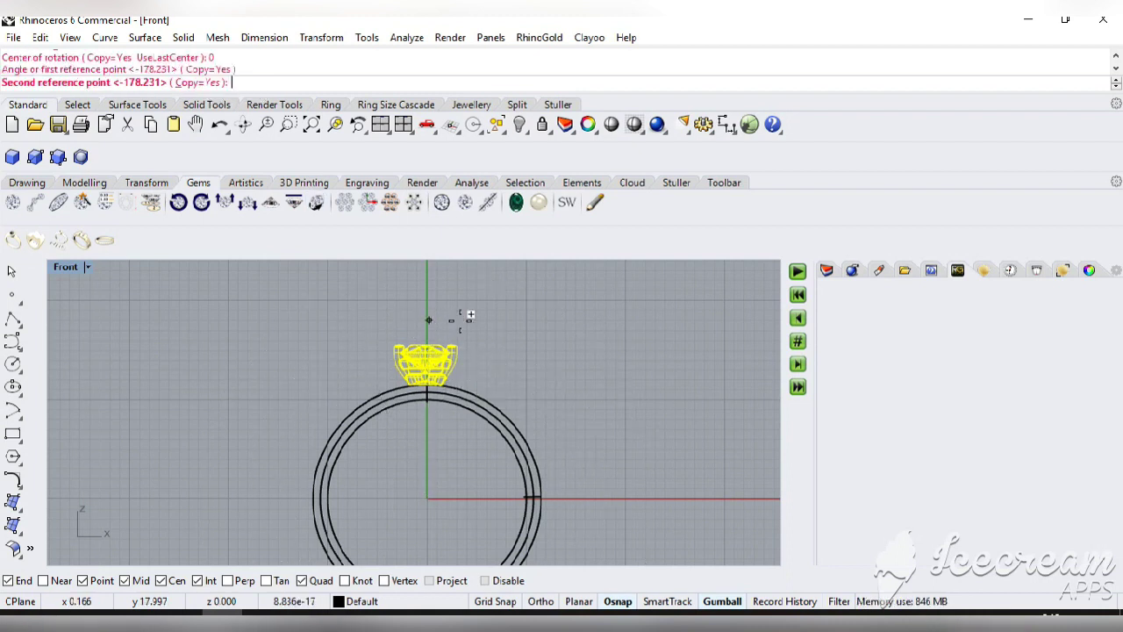
click(506, 336)
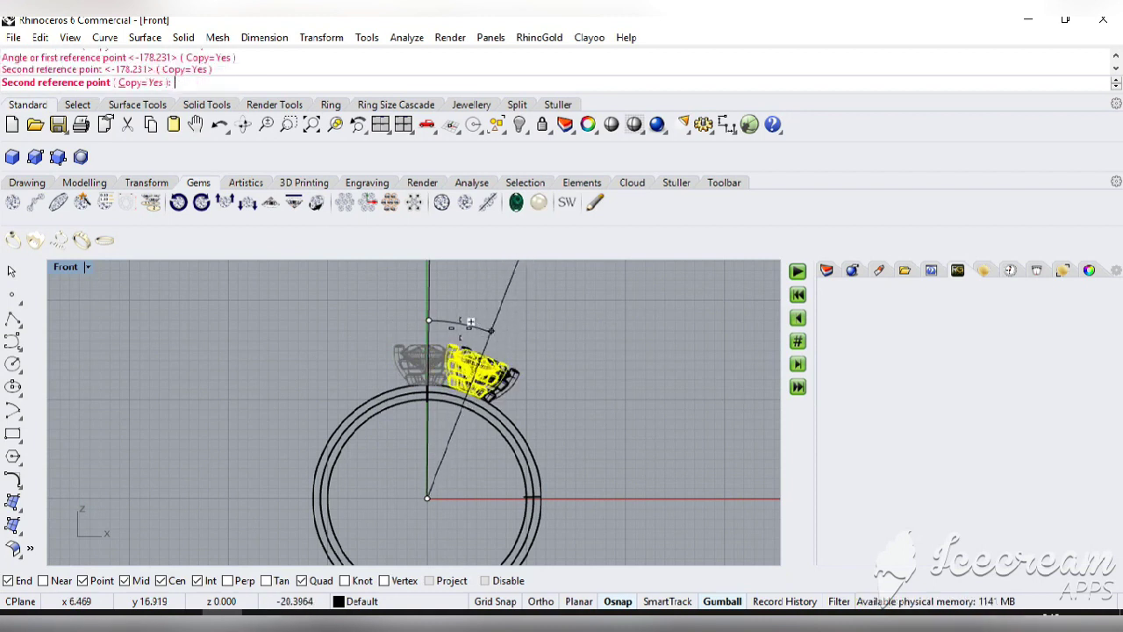
click(355, 331)
key(Return)
click(549, 316)
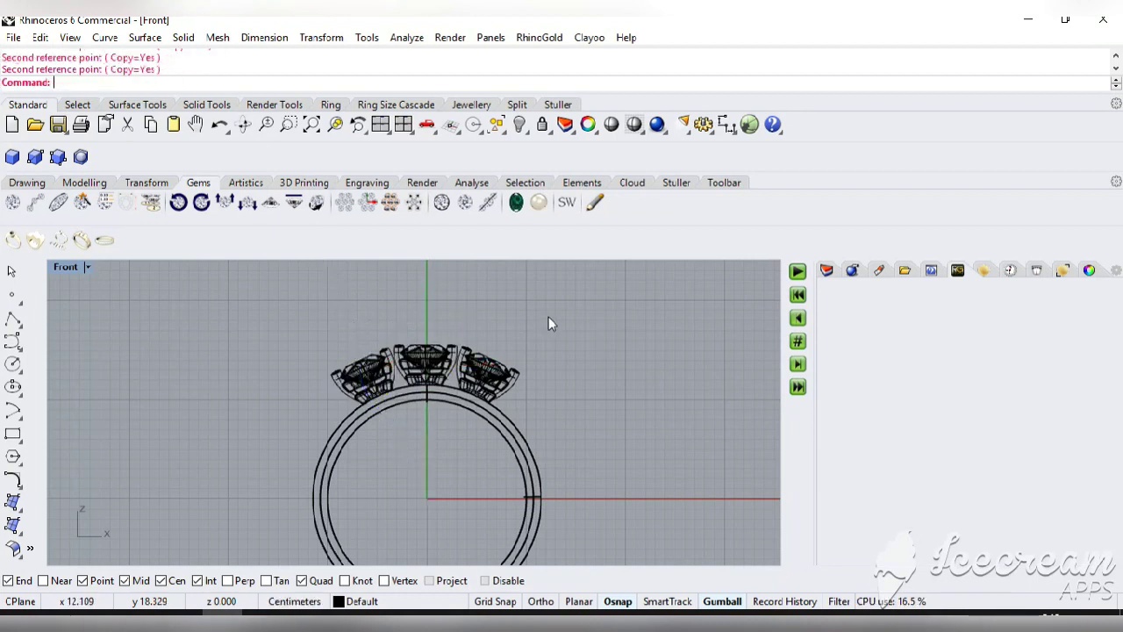
Inspect the finished three-stone ring spinning on the turntable in the maximized perspective view.
click(380, 124)
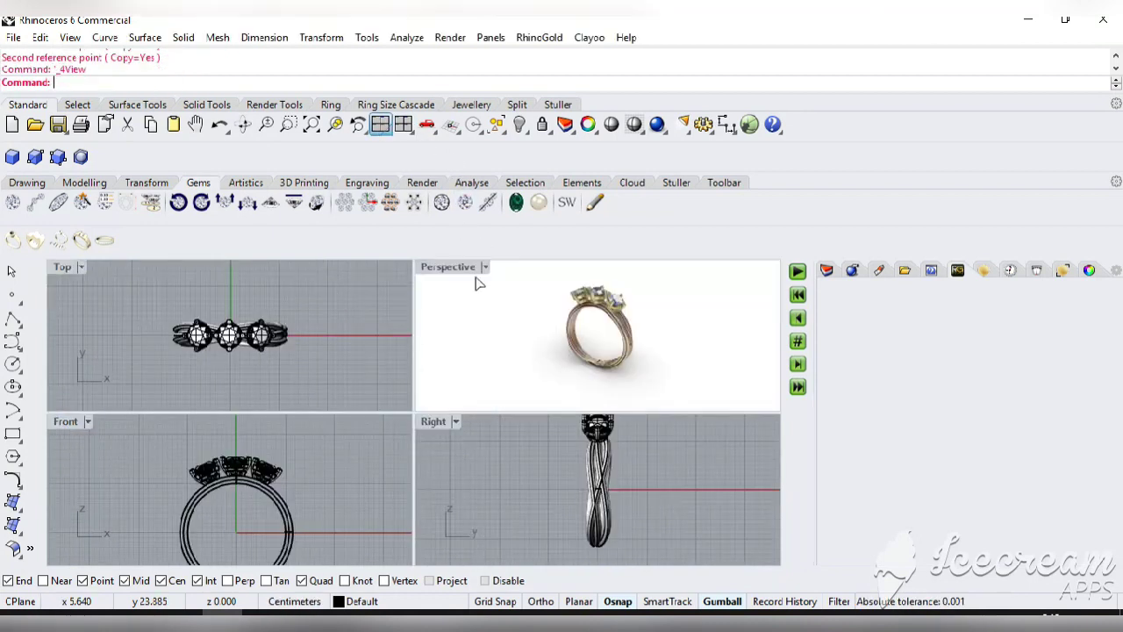
double_click(449, 268)
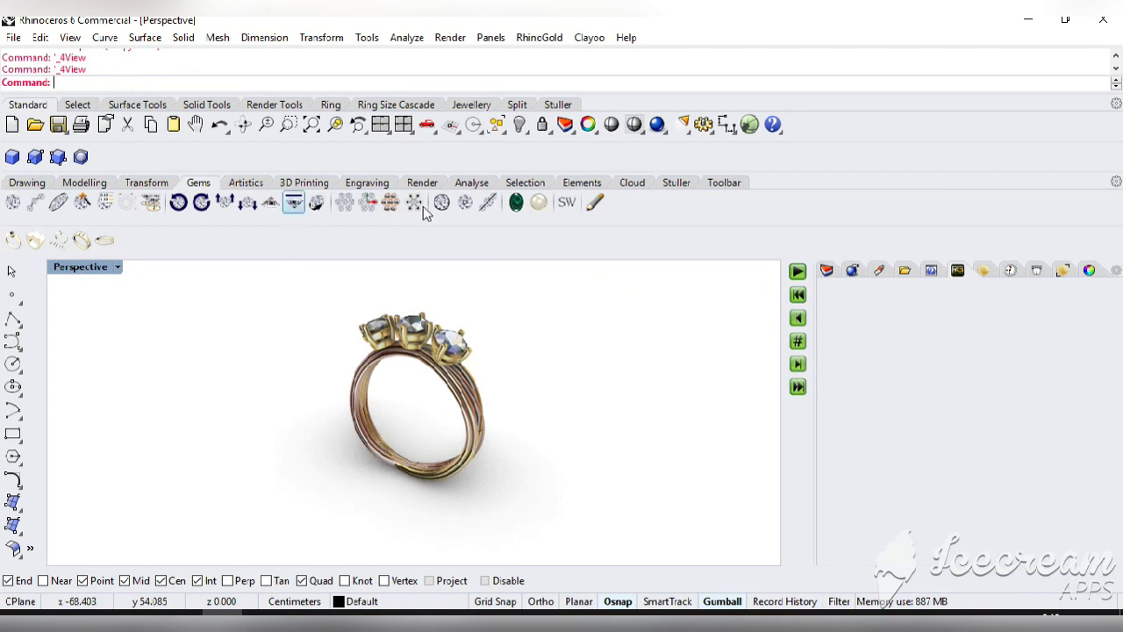
click(437, 135)
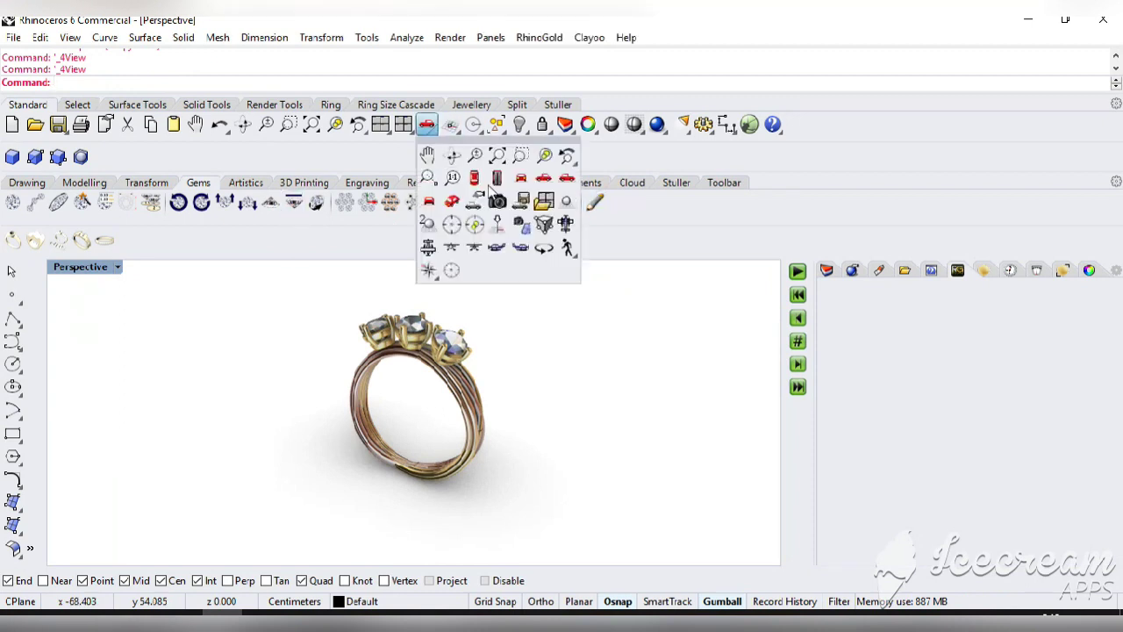
click(519, 246)
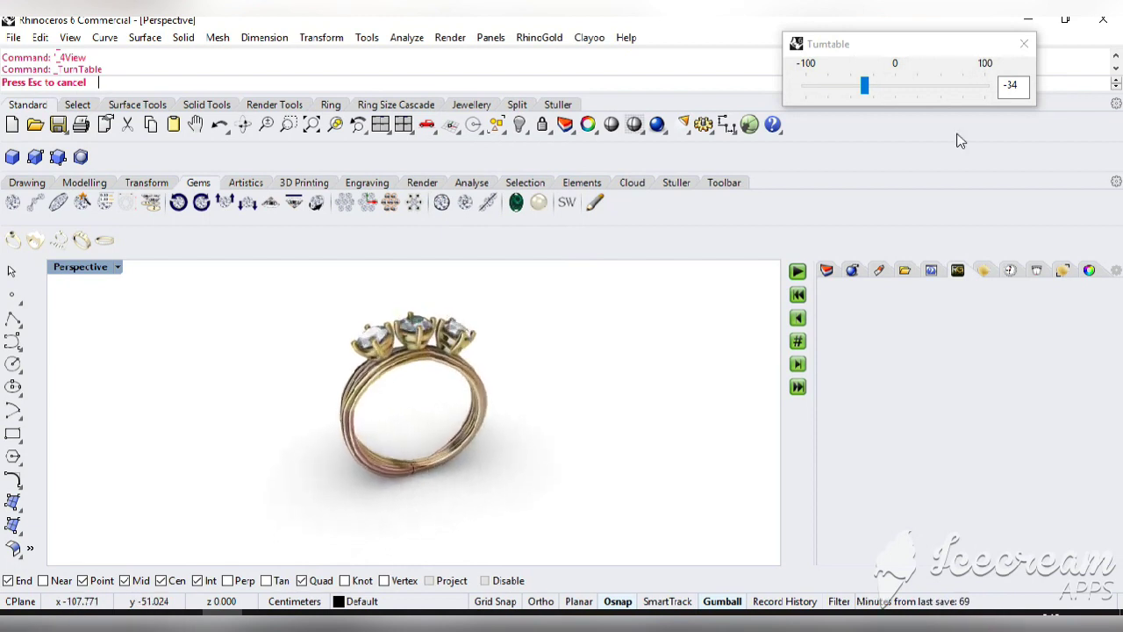
click(1026, 45)
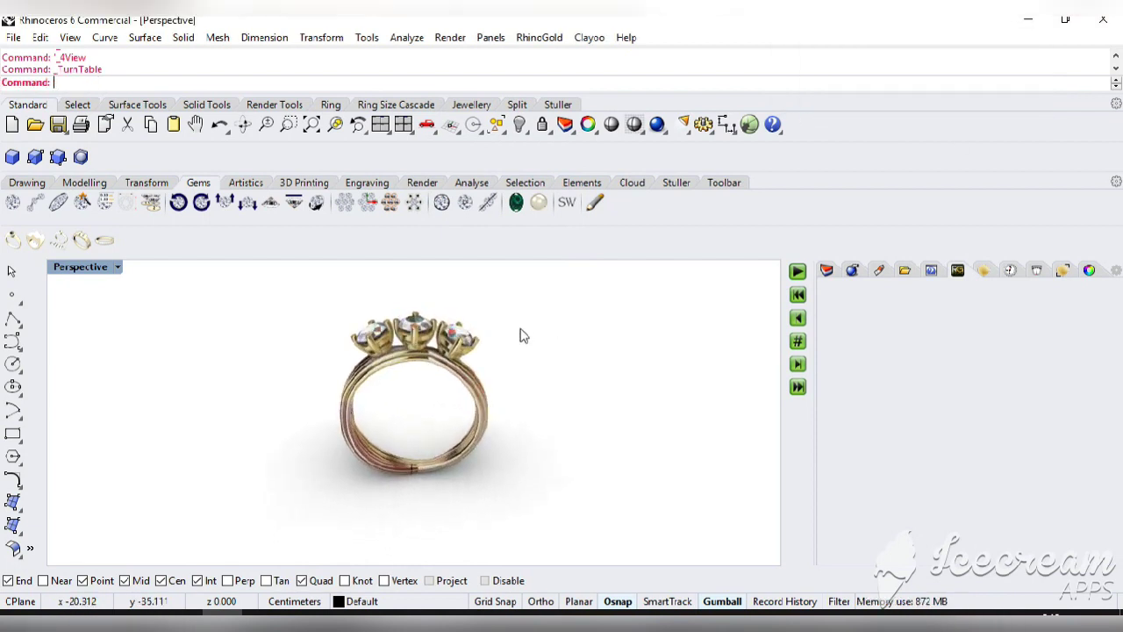
Delete the leftover curves on the strands of the ring band.
click(243, 124)
drag(307, 395, 471, 369)
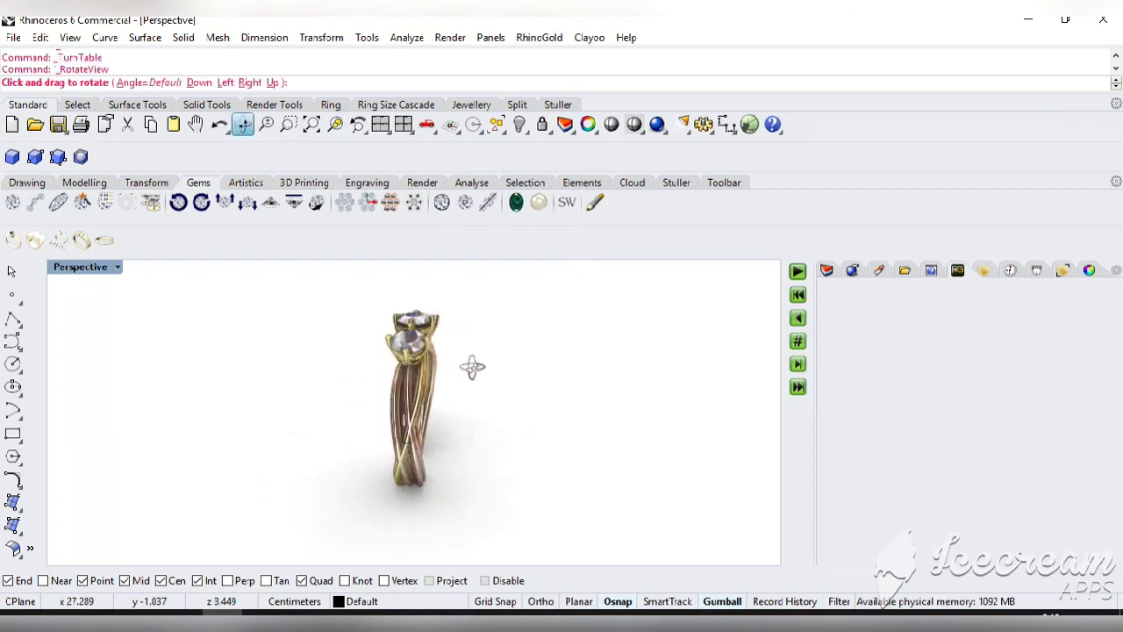
scroll(420, 452, up, 3)
click(407, 437)
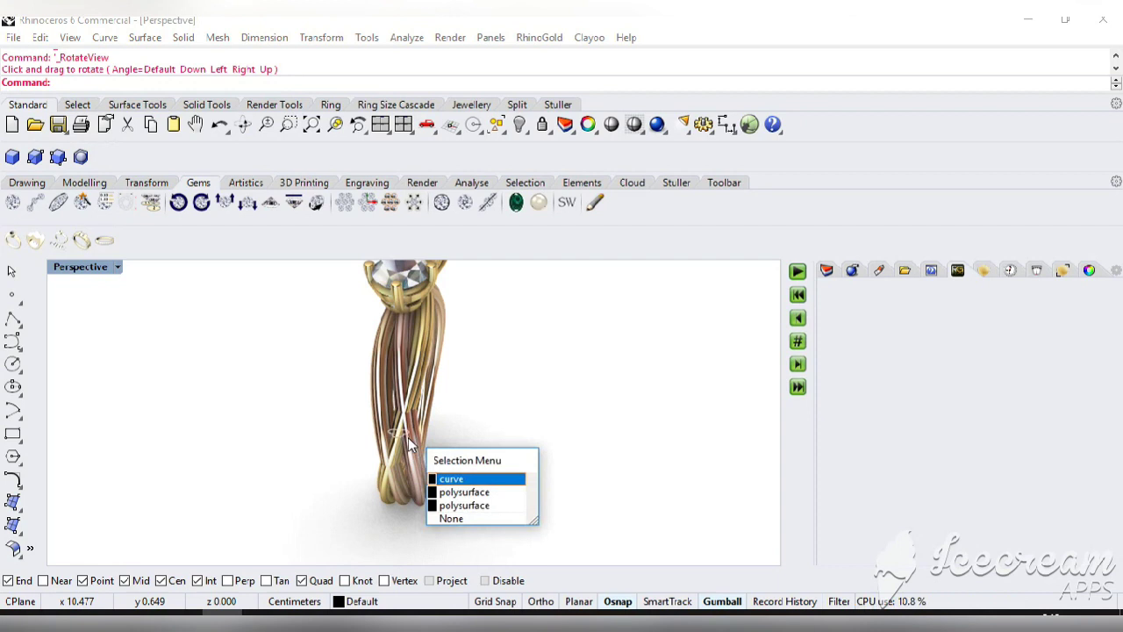
click(462, 480)
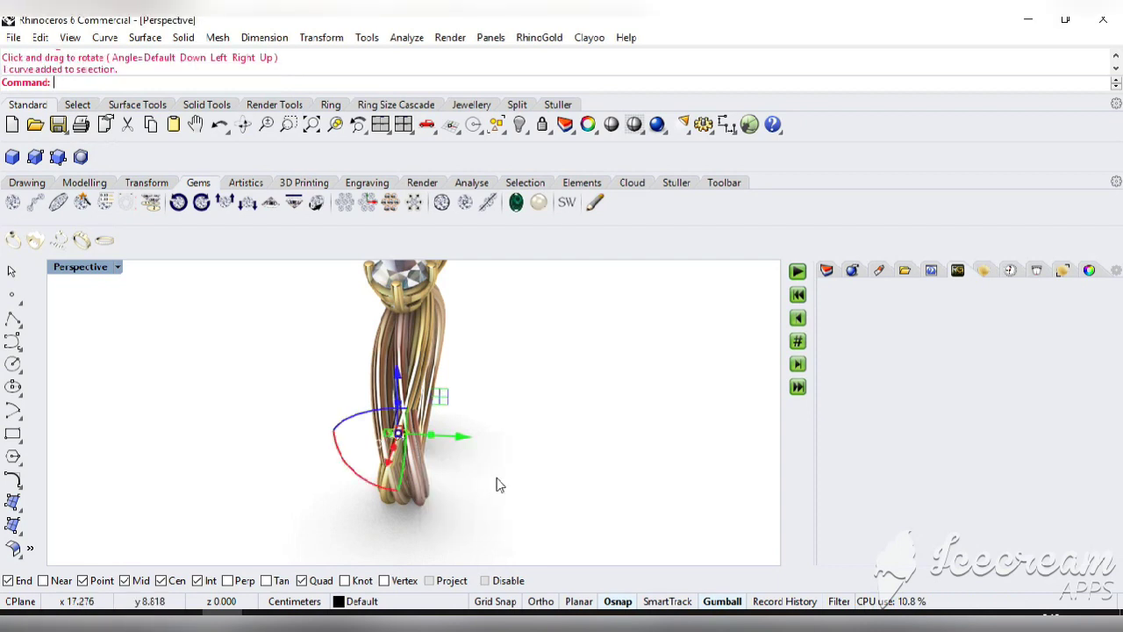
key(Delete)
click(243, 126)
drag(399, 421, 409, 474)
click(409, 472)
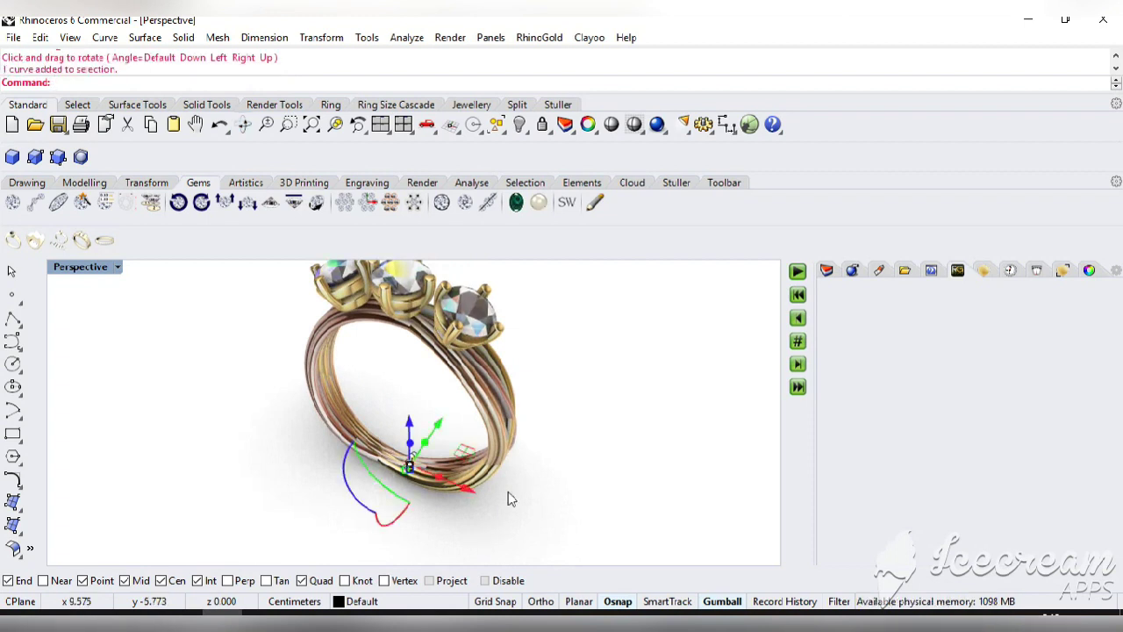
key(Delete)
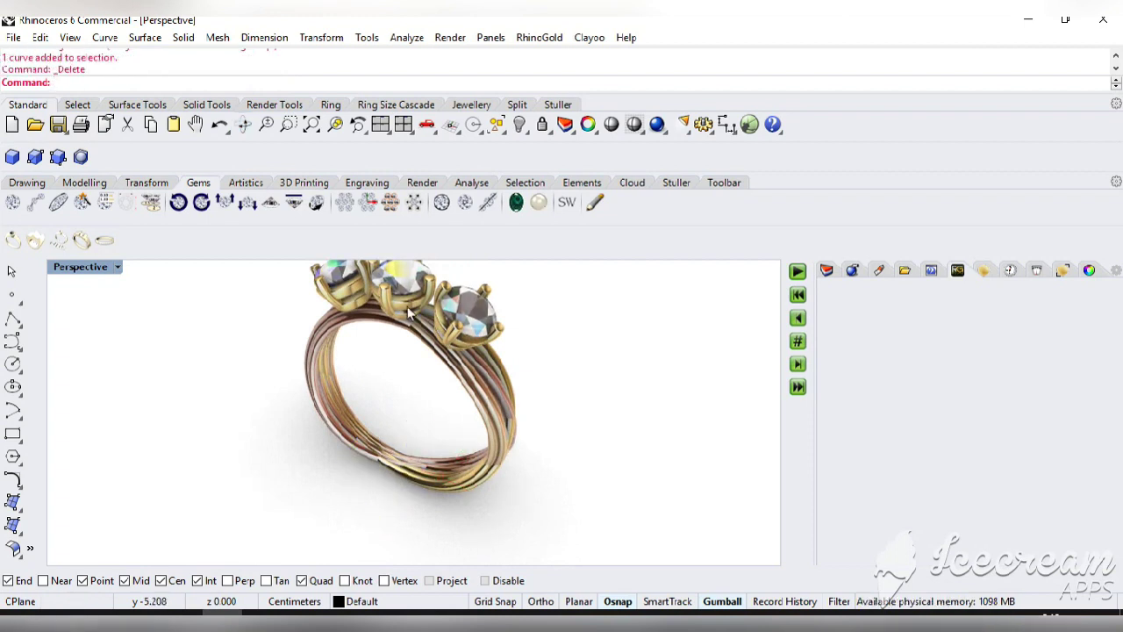
click(380, 124)
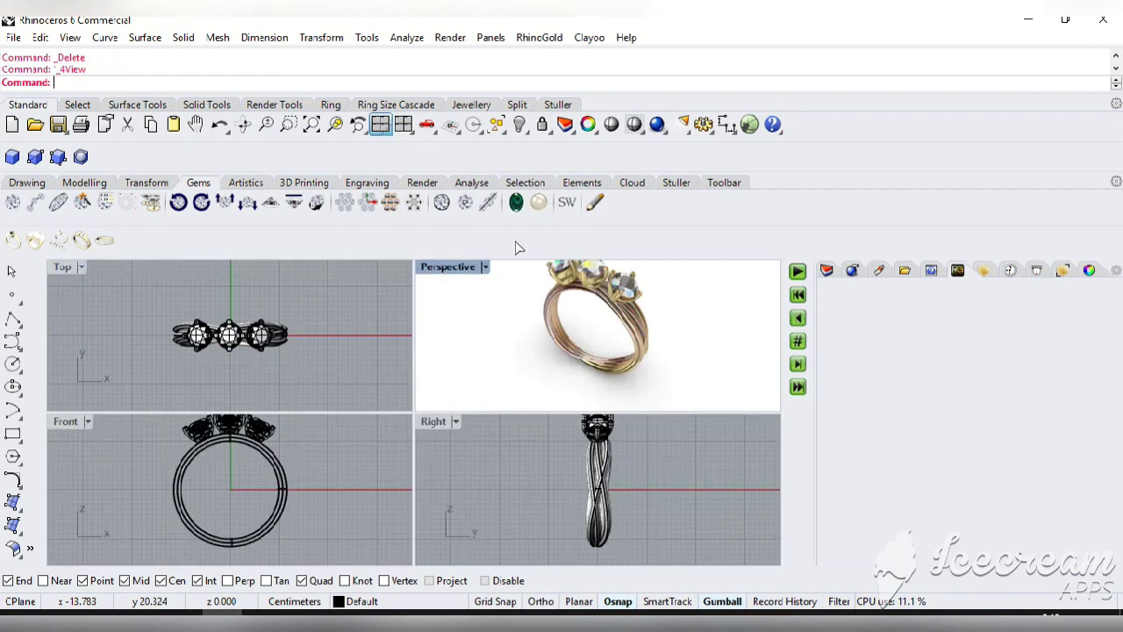
double_click(449, 267)
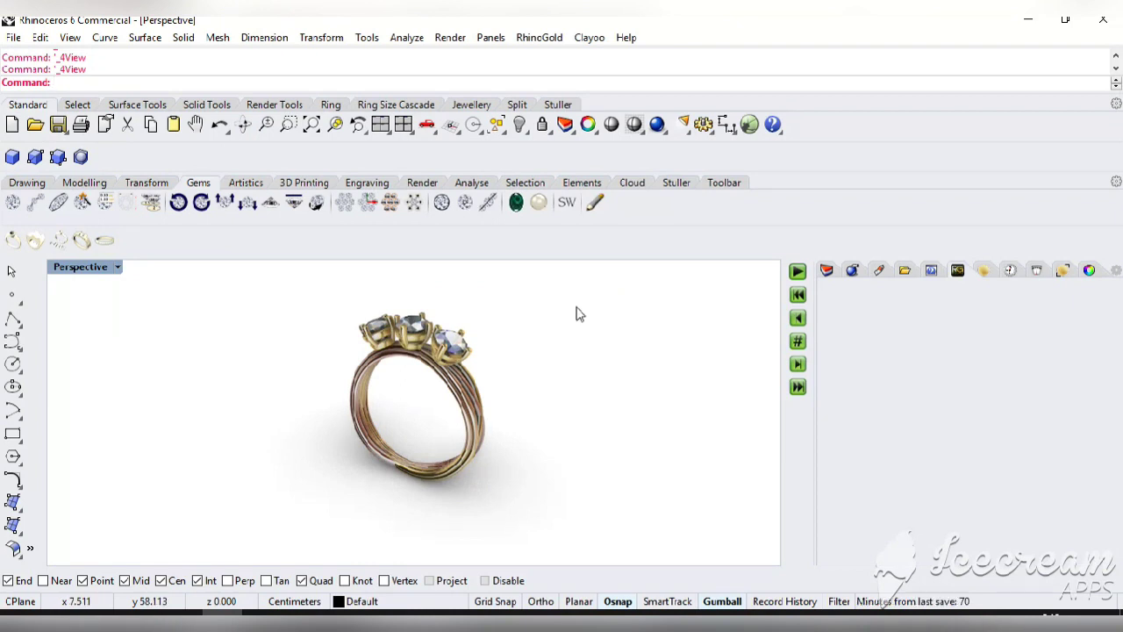
click(380, 124)
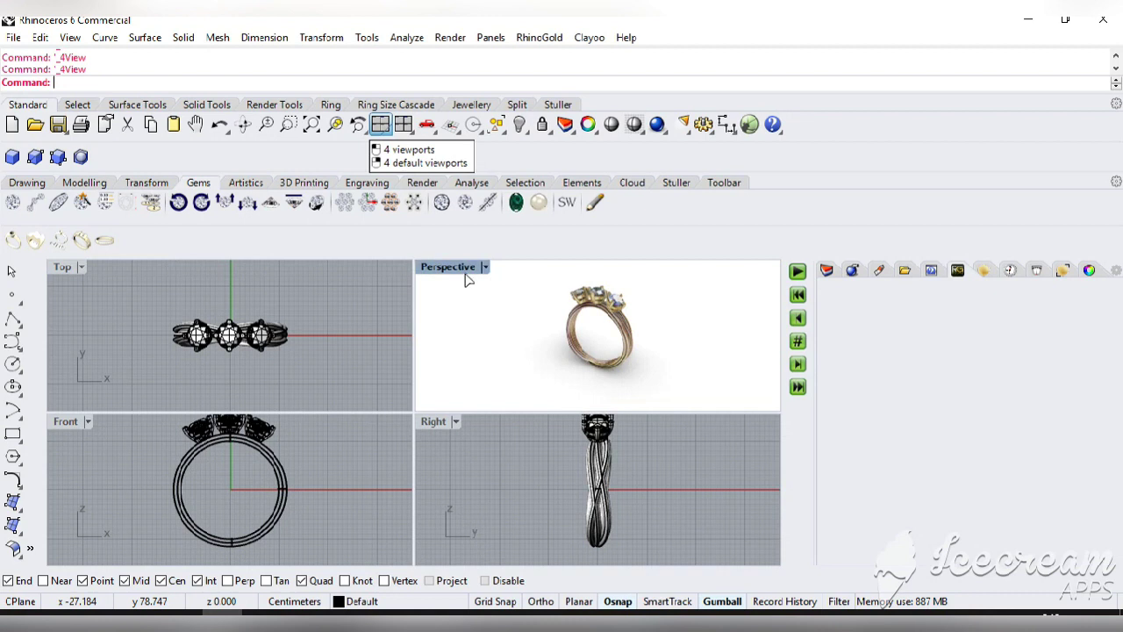
double_click(463, 272)
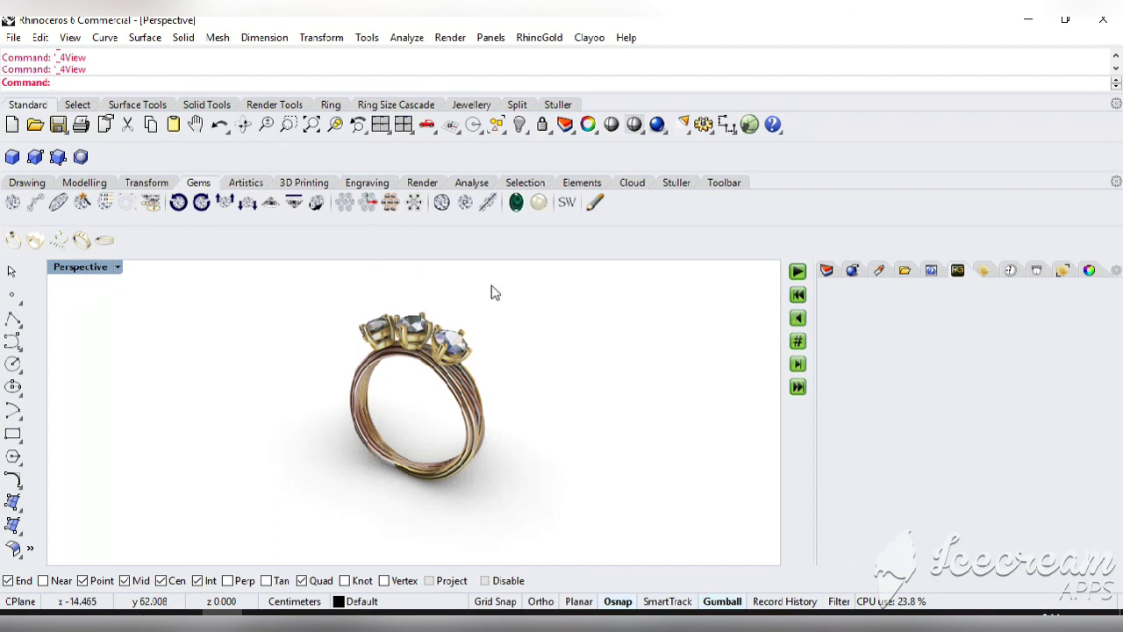
Apply the green Aventurine gem material to all three gems on the ring.
click(452, 346)
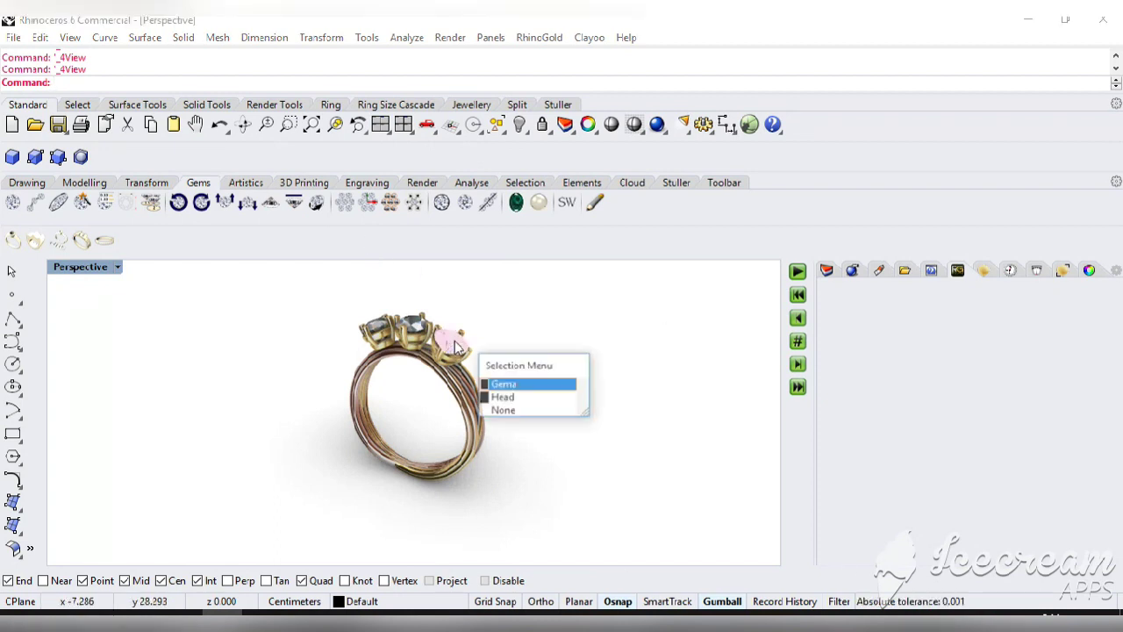
click(555, 383)
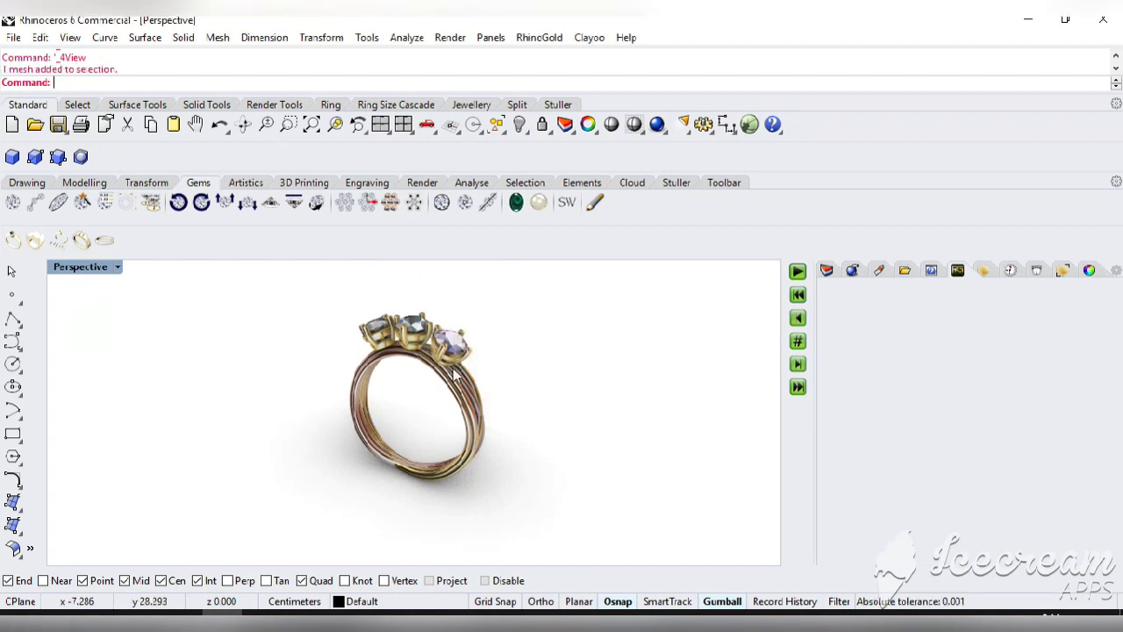
click(422, 332)
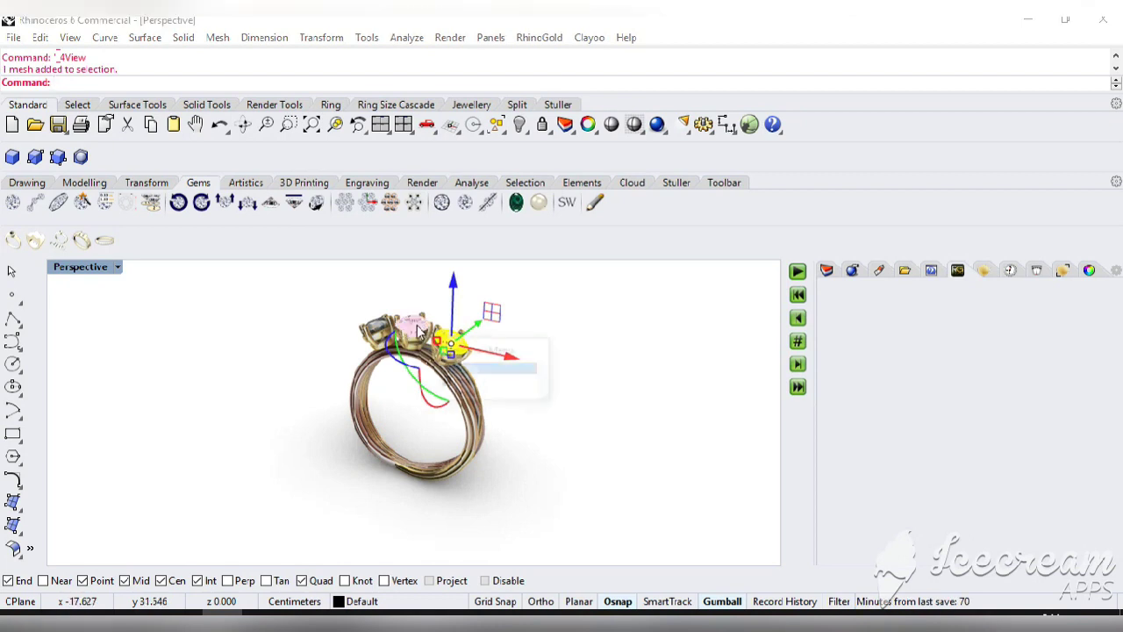
click(468, 369)
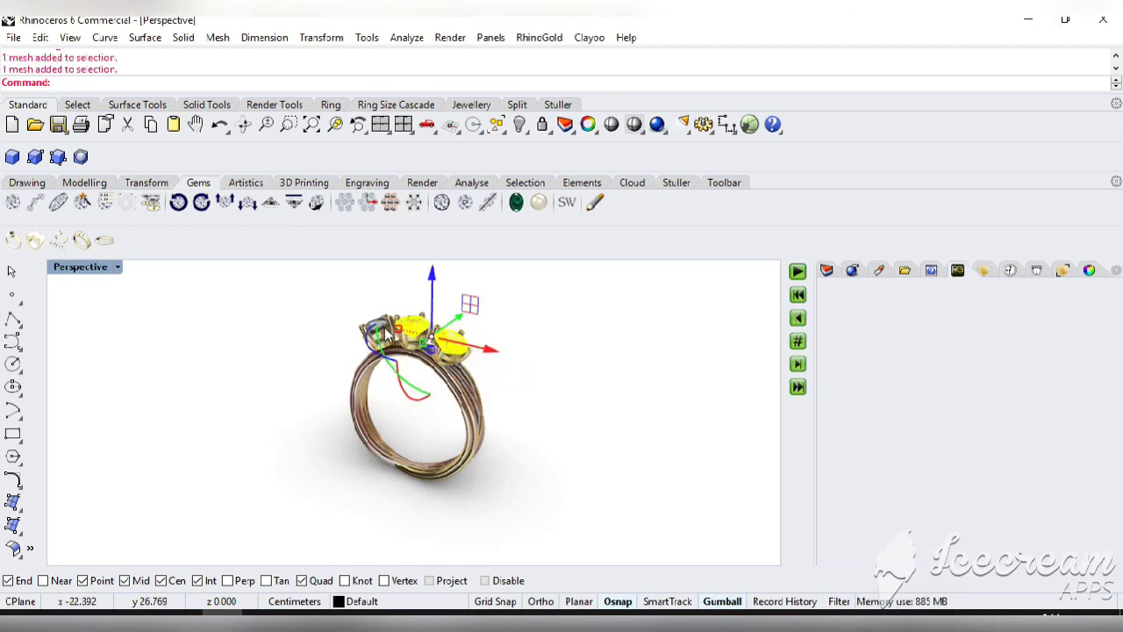
click(382, 329)
click(425, 366)
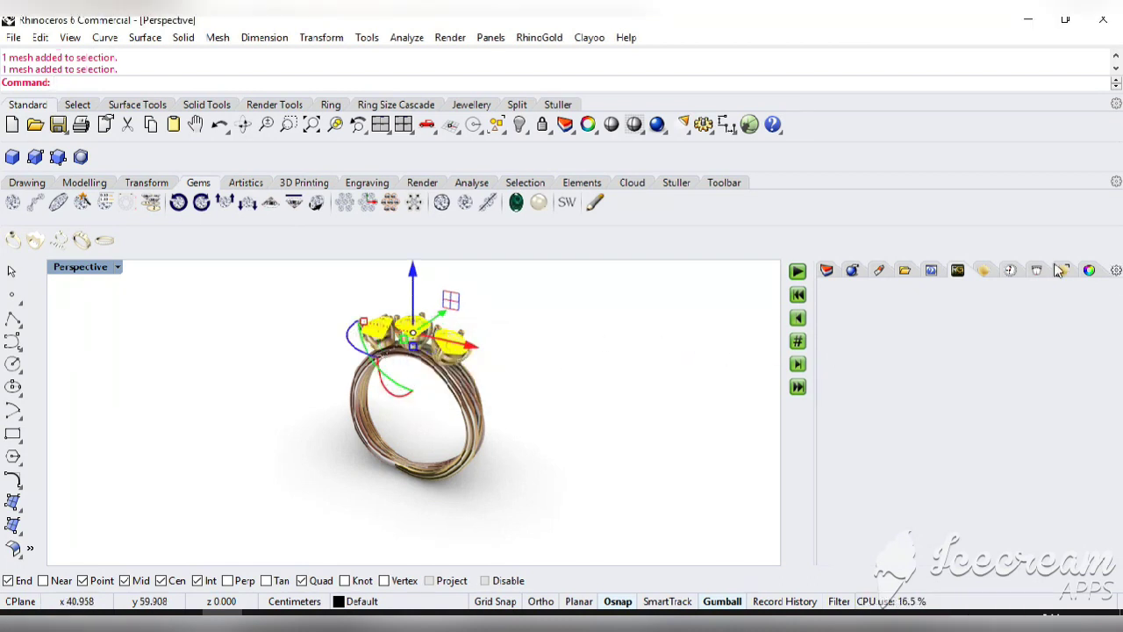
click(1011, 271)
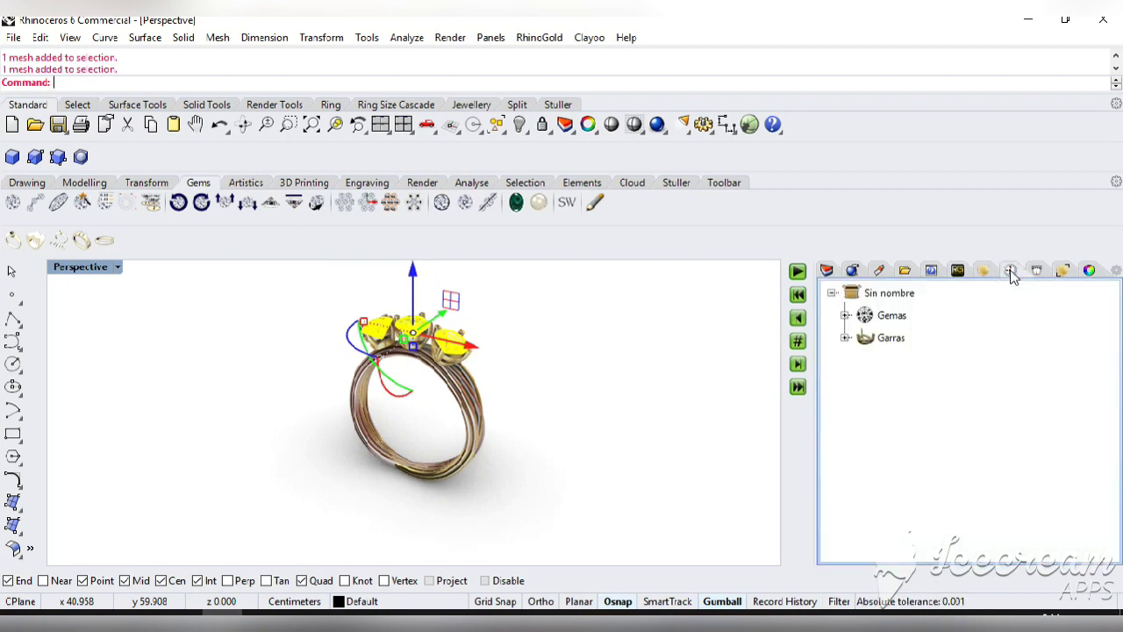
click(983, 270)
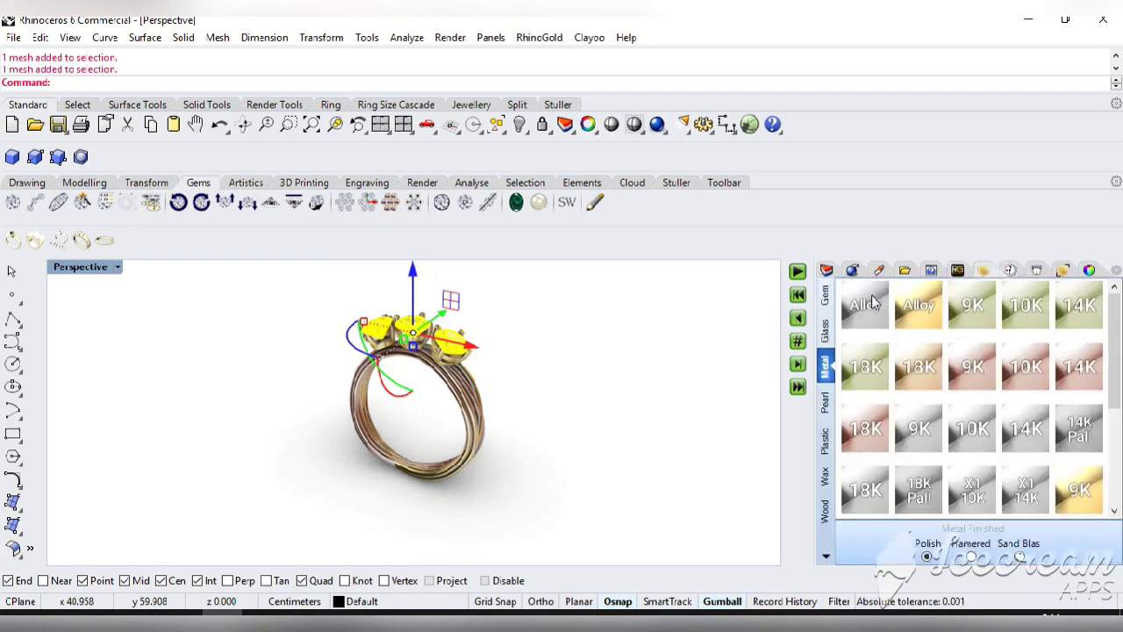
click(825, 332)
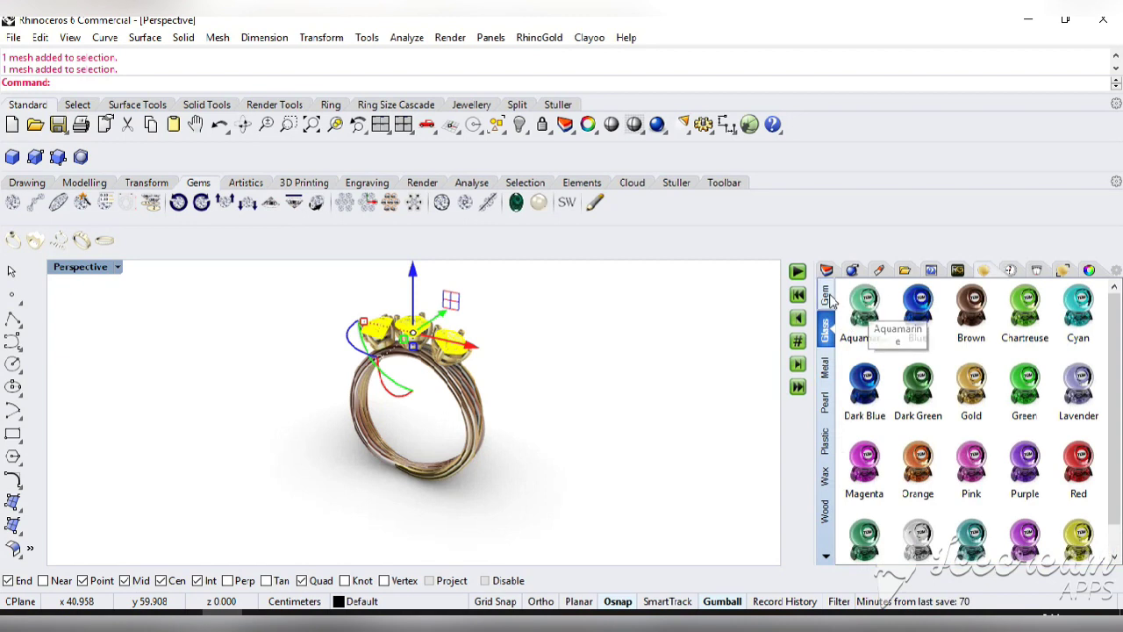
click(825, 295)
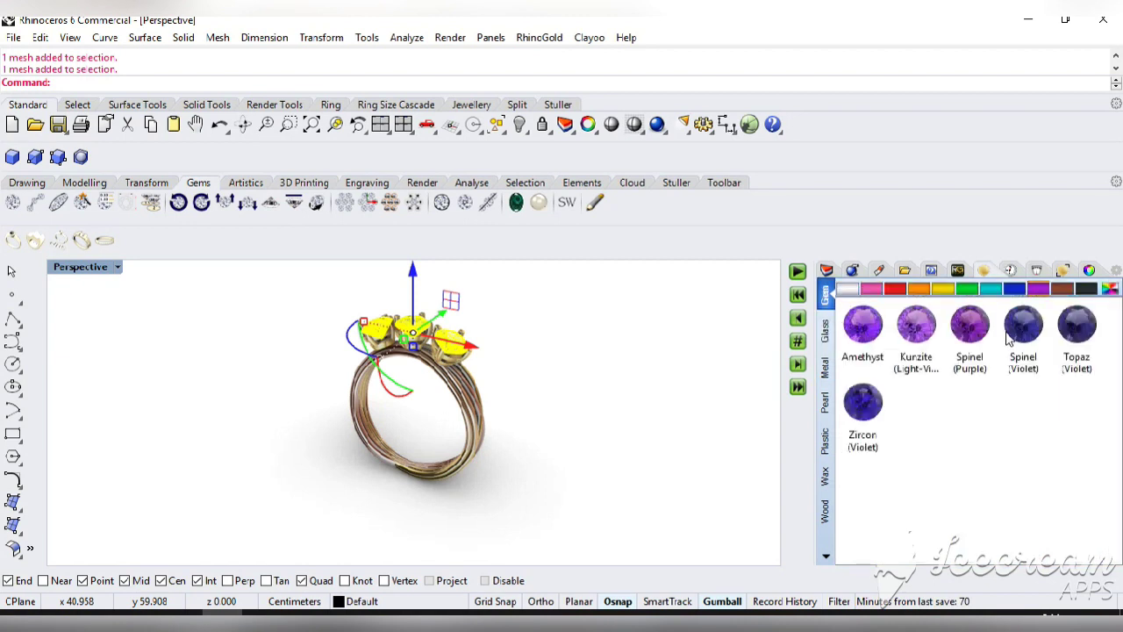
click(964, 289)
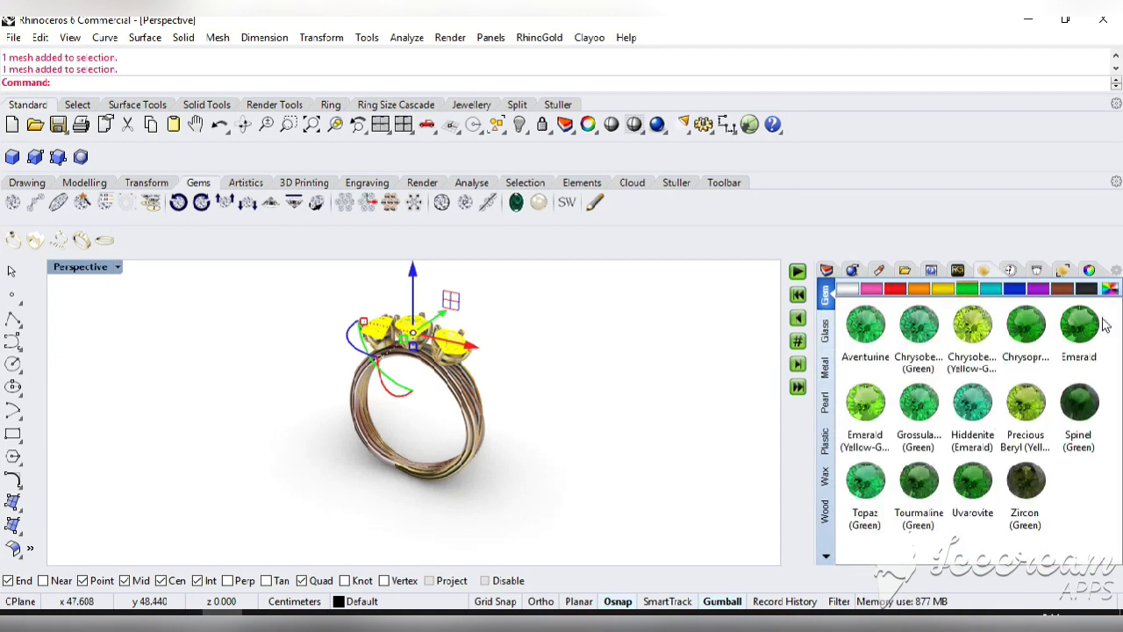
click(868, 325)
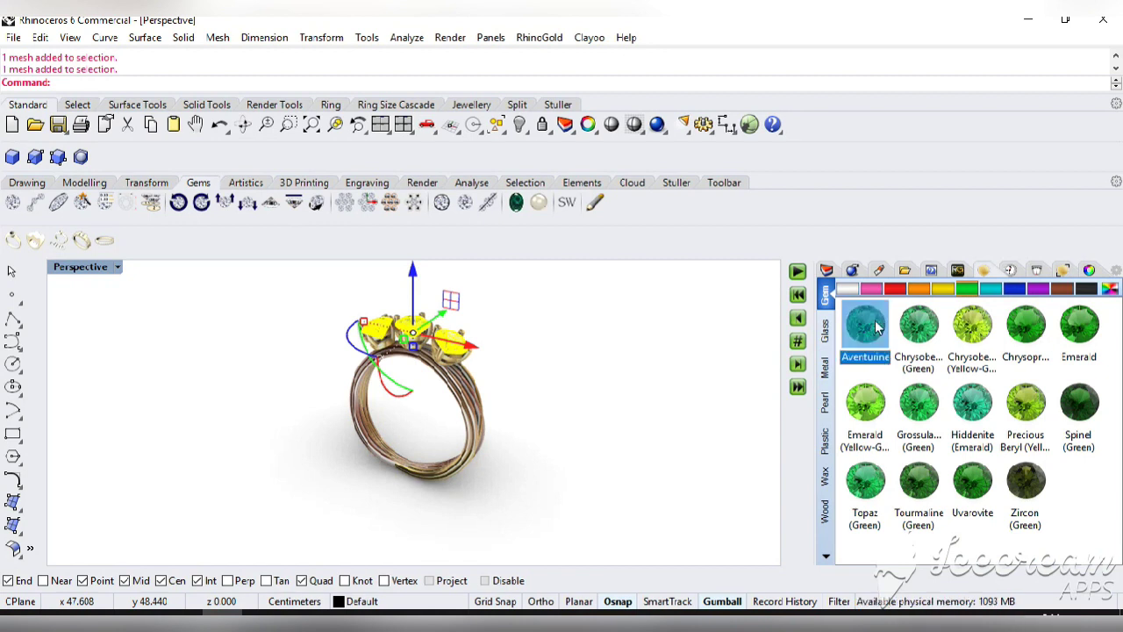
click(676, 356)
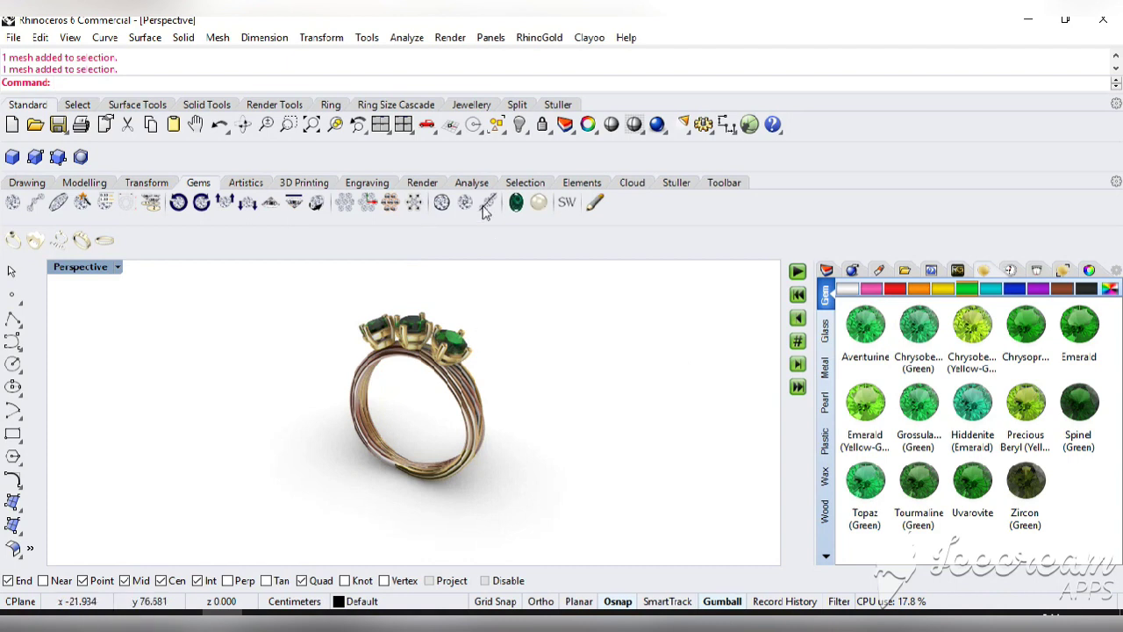
Inspect the ring with its green gems spinning on the turntable in the perspective view.
scroll(481, 338, up, 3)
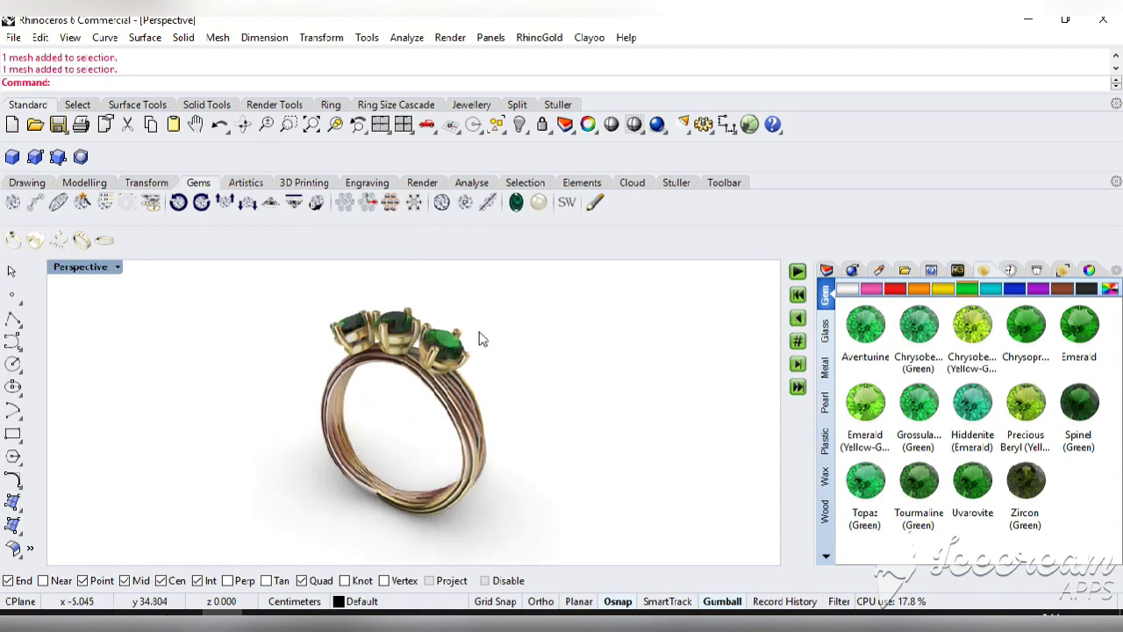
click(428, 125)
click(544, 254)
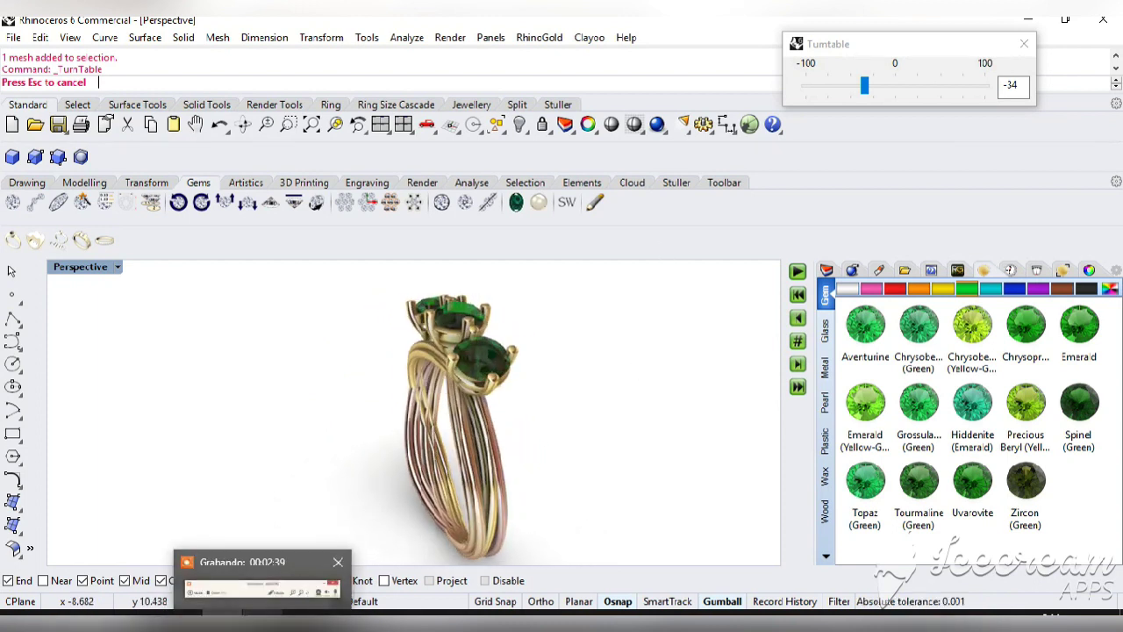
click(1024, 45)
Examine the twisted strands and the prong heads from several angles in the maximized right view.
click(386, 125)
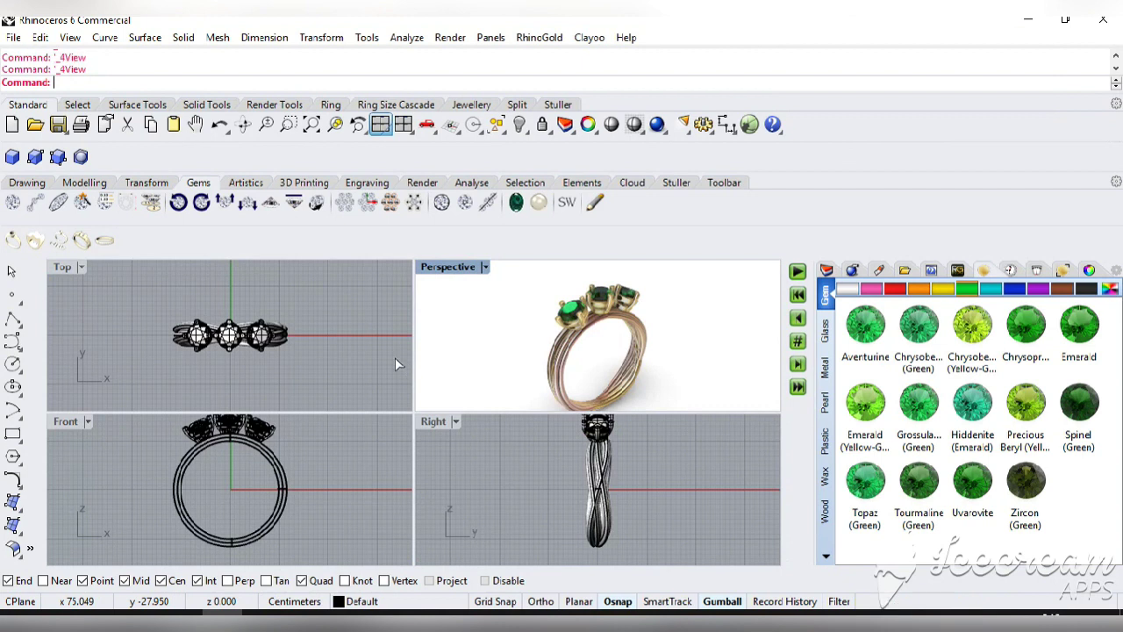
right_click(395, 357)
double_click(434, 424)
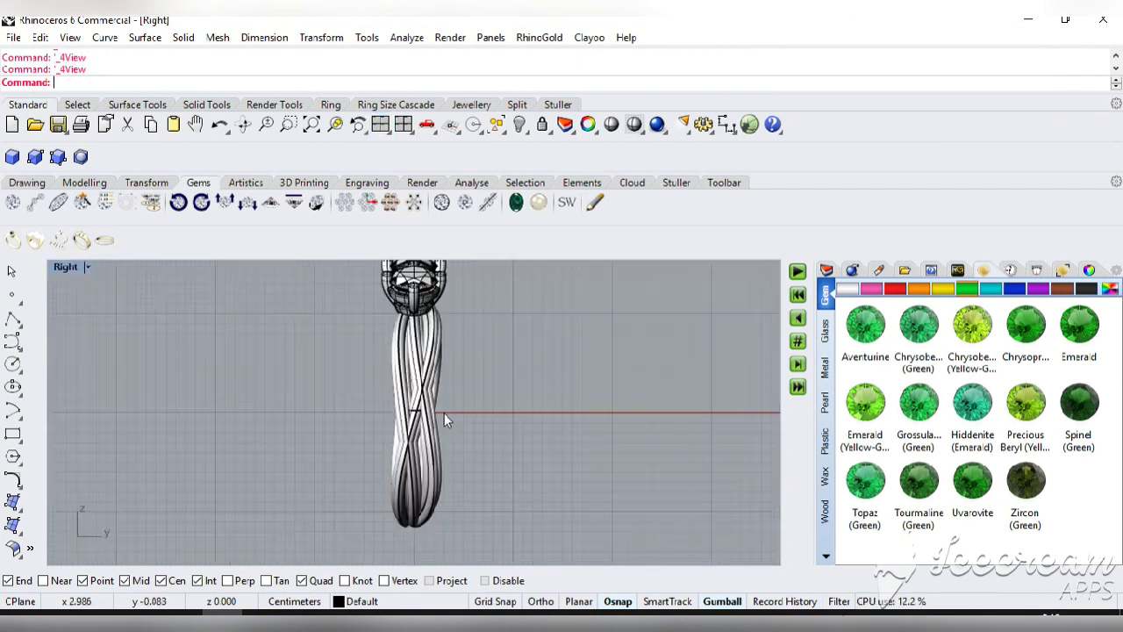
click(243, 125)
drag(368, 421, 719, 422)
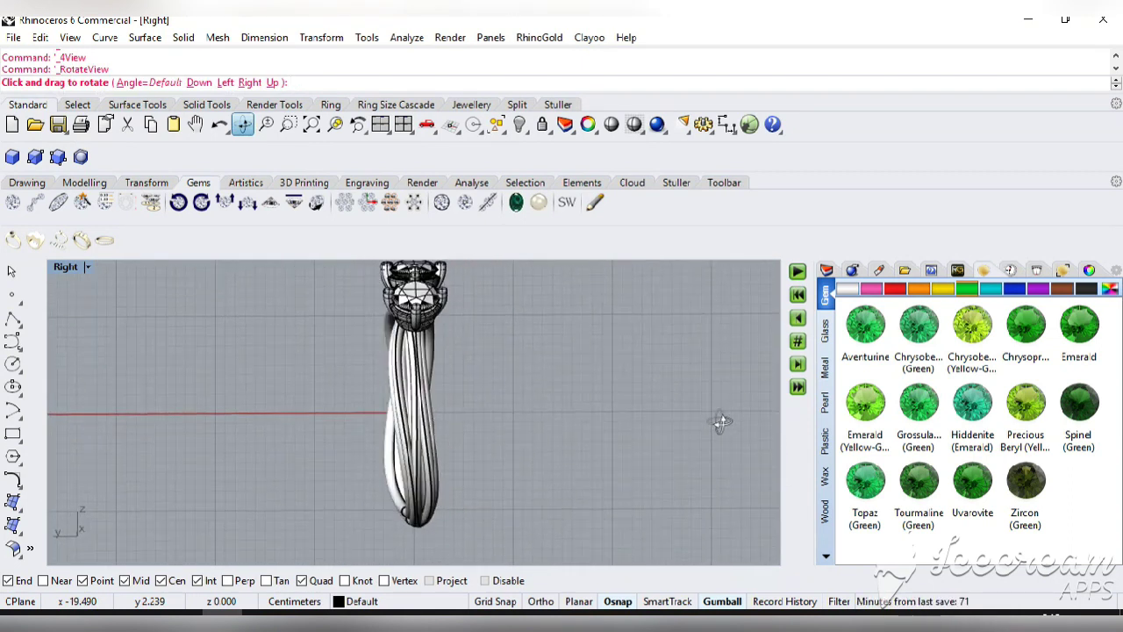
key(Return)
click(380, 123)
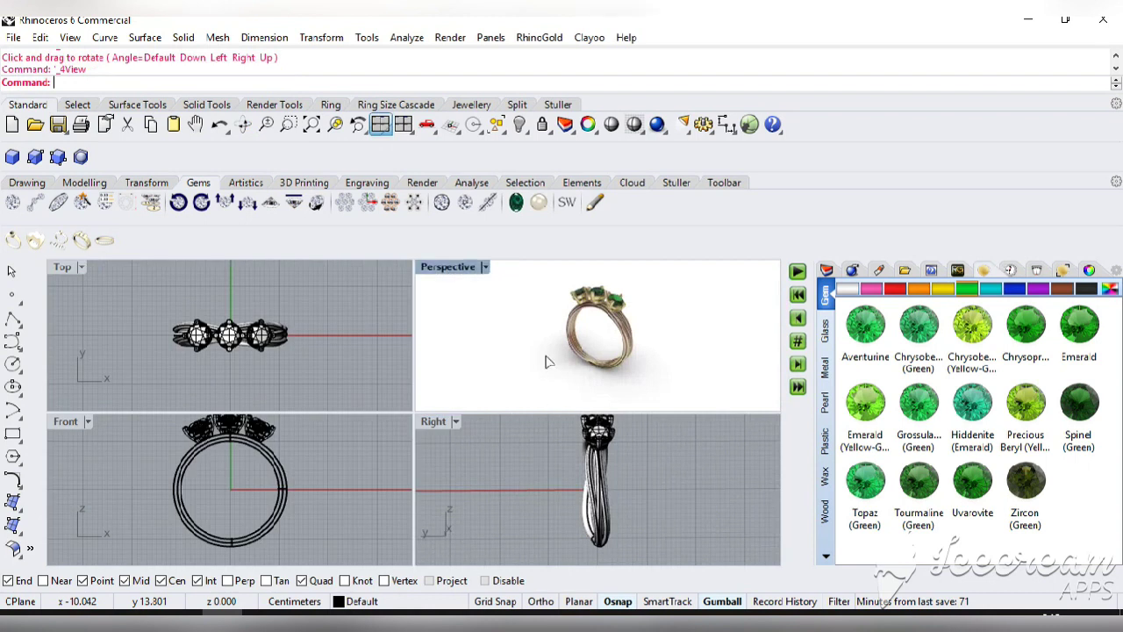
key(Return)
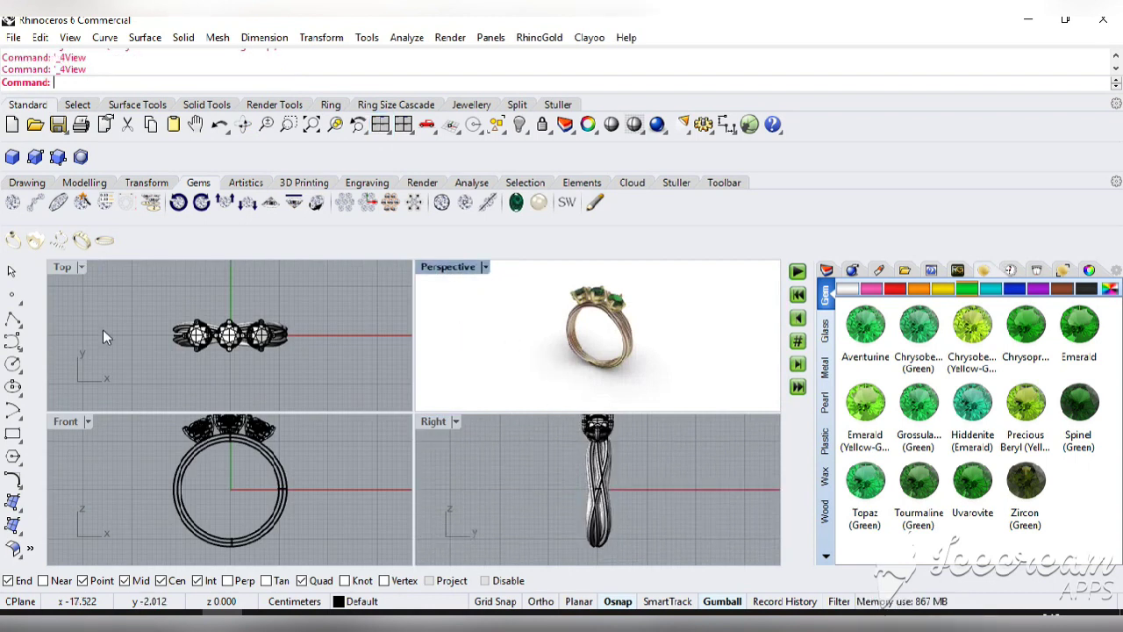
double_click(435, 421)
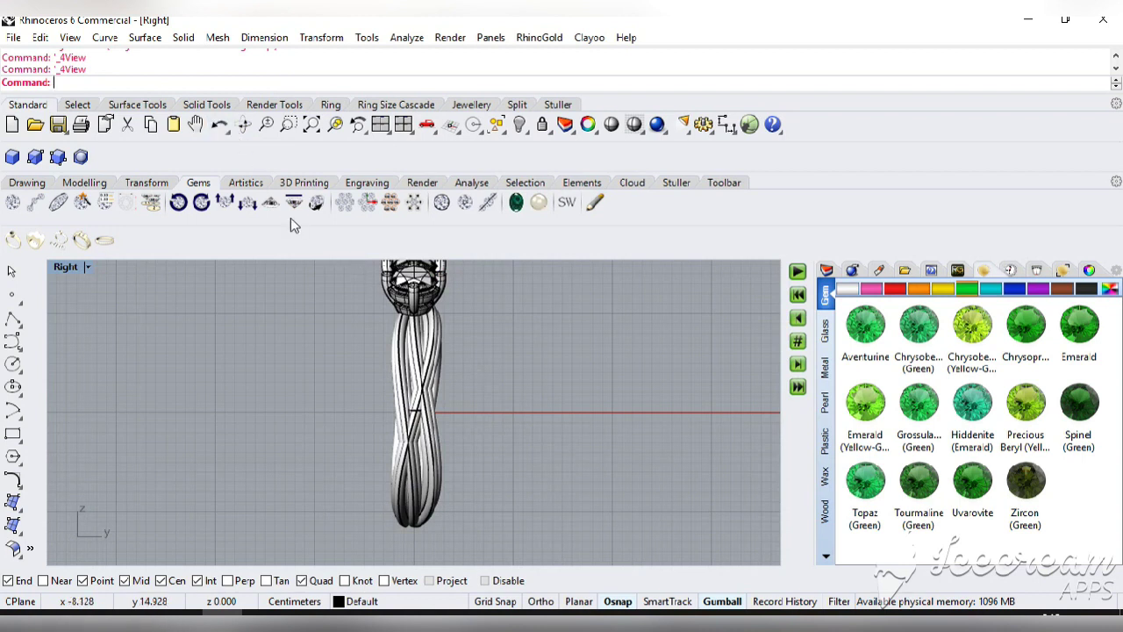
click(194, 123)
drag(221, 312, 249, 406)
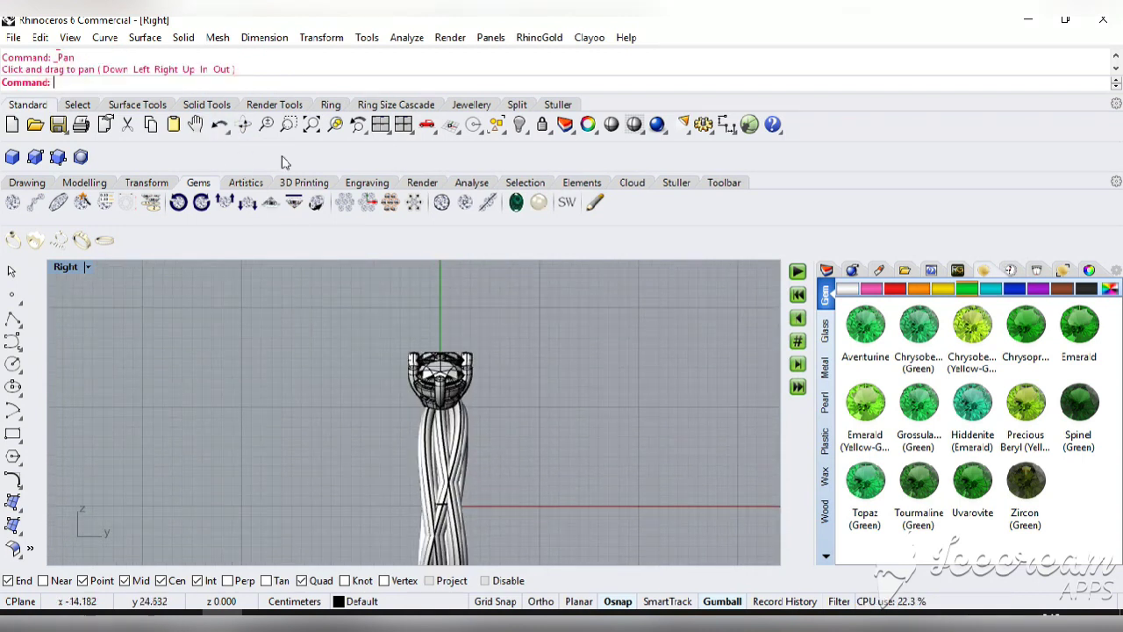
click(243, 123)
drag(438, 394, 510, 400)
key(Return)
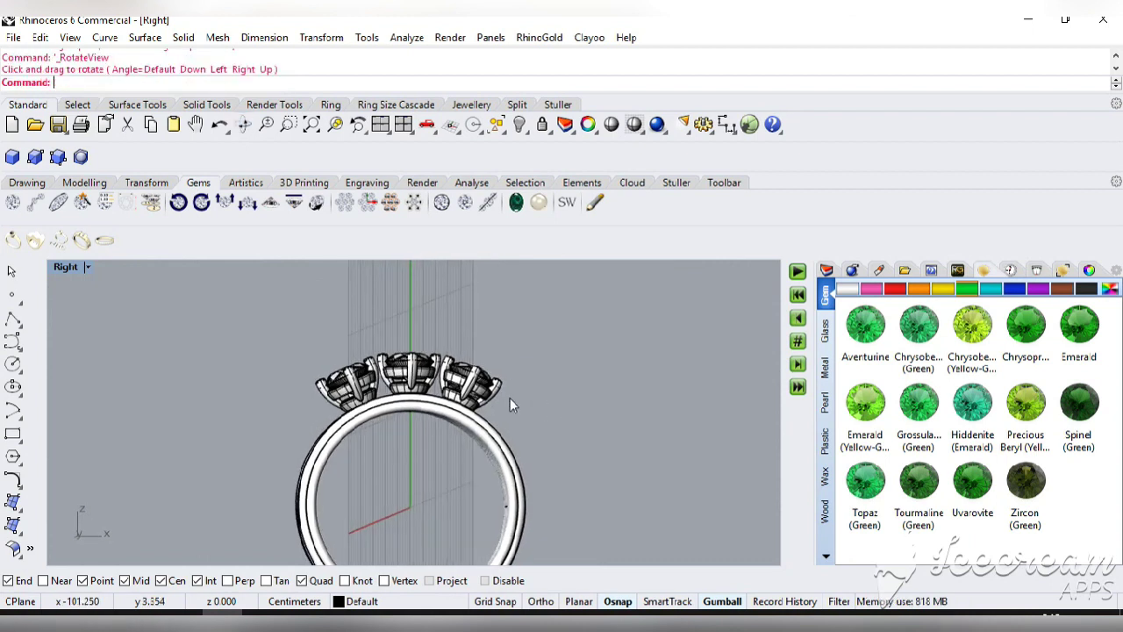
Copy the entire ring with its heads and gems, placing the duplicate beside the original in the maximized perspective view.
click(380, 124)
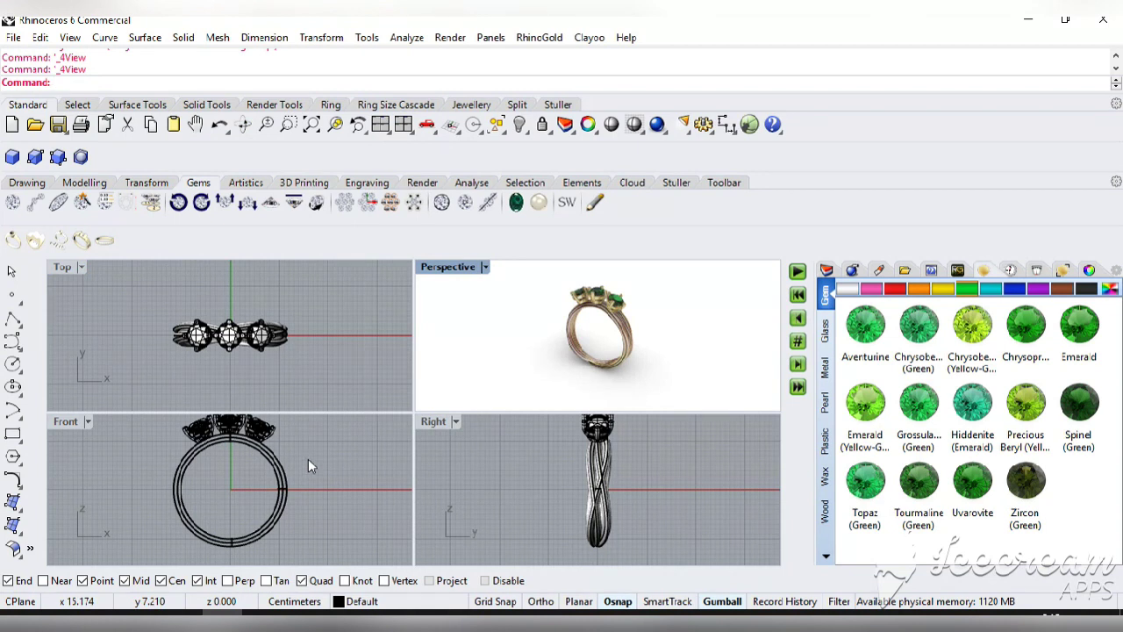
double_click(447, 267)
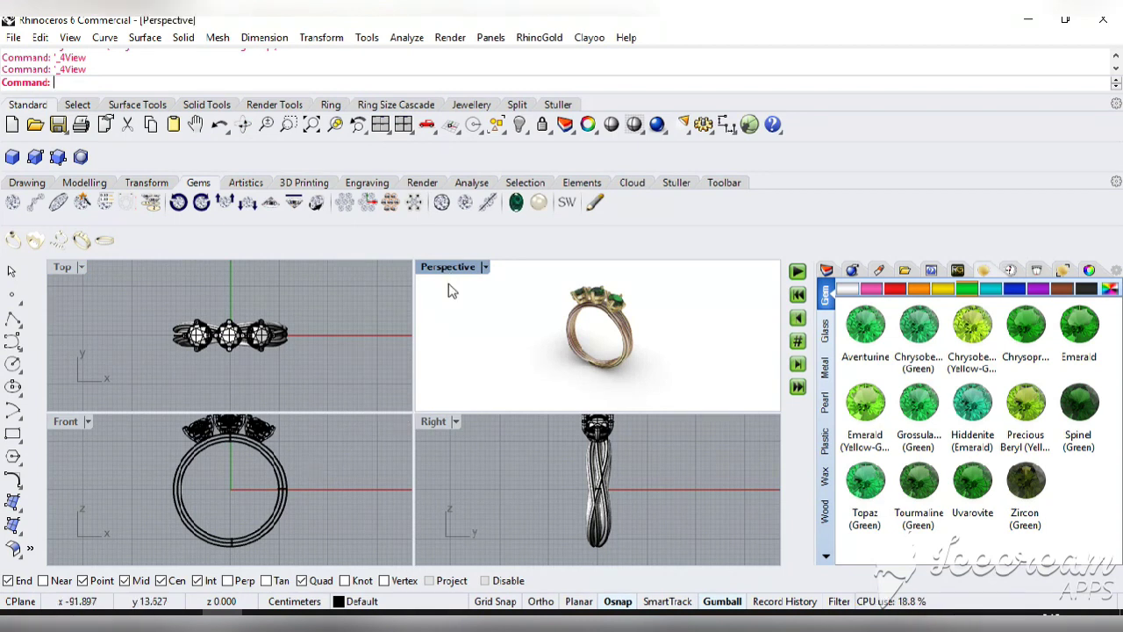
drag(523, 291, 304, 522)
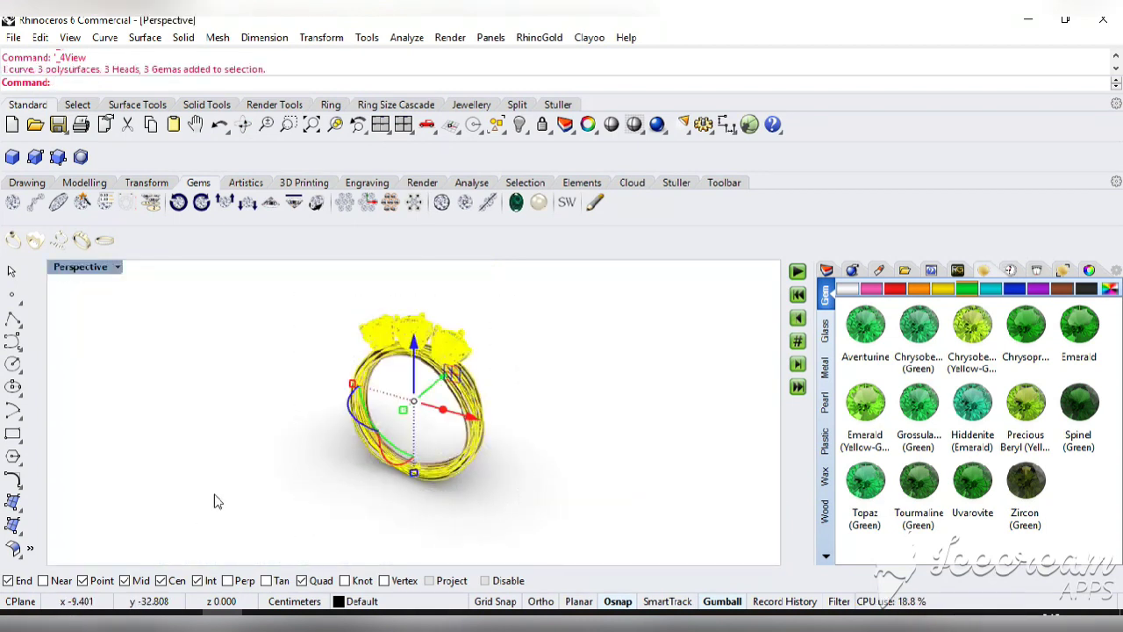
click(322, 38)
click(337, 74)
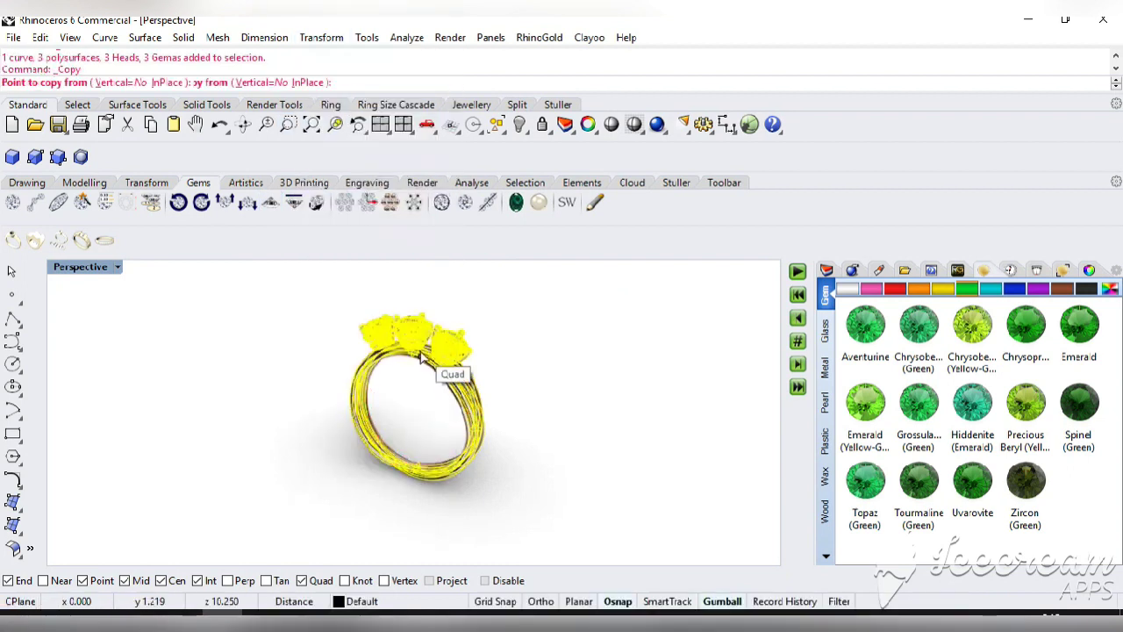
click(420, 351)
click(248, 370)
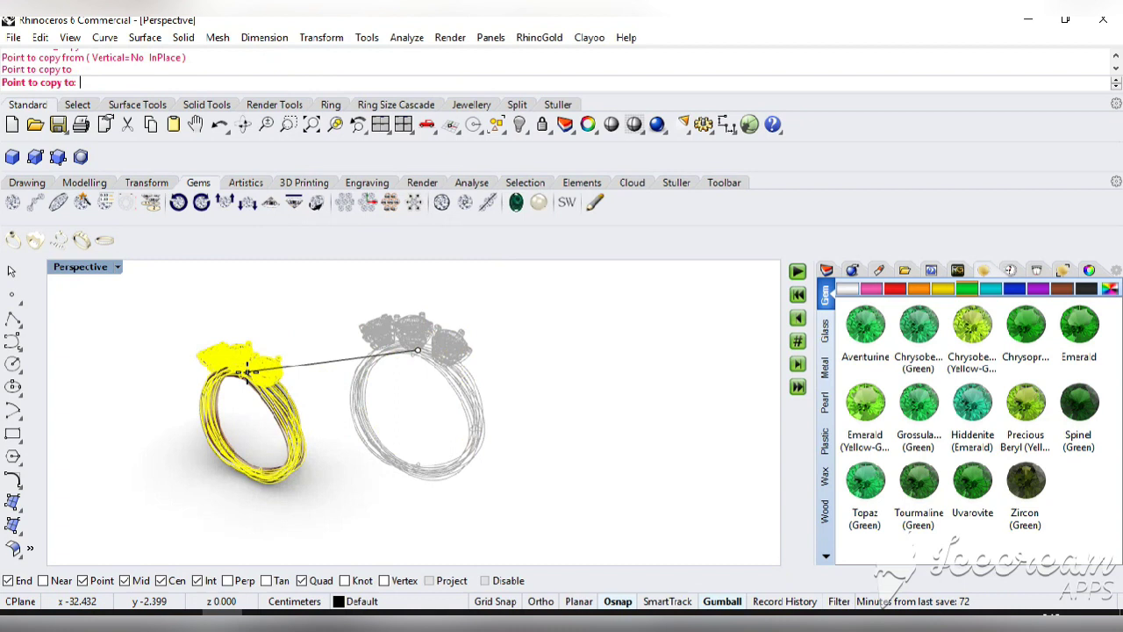
key(Return)
Tilt the copied ring freehand about its X axis with the gumball.
drag(306, 310, 153, 514)
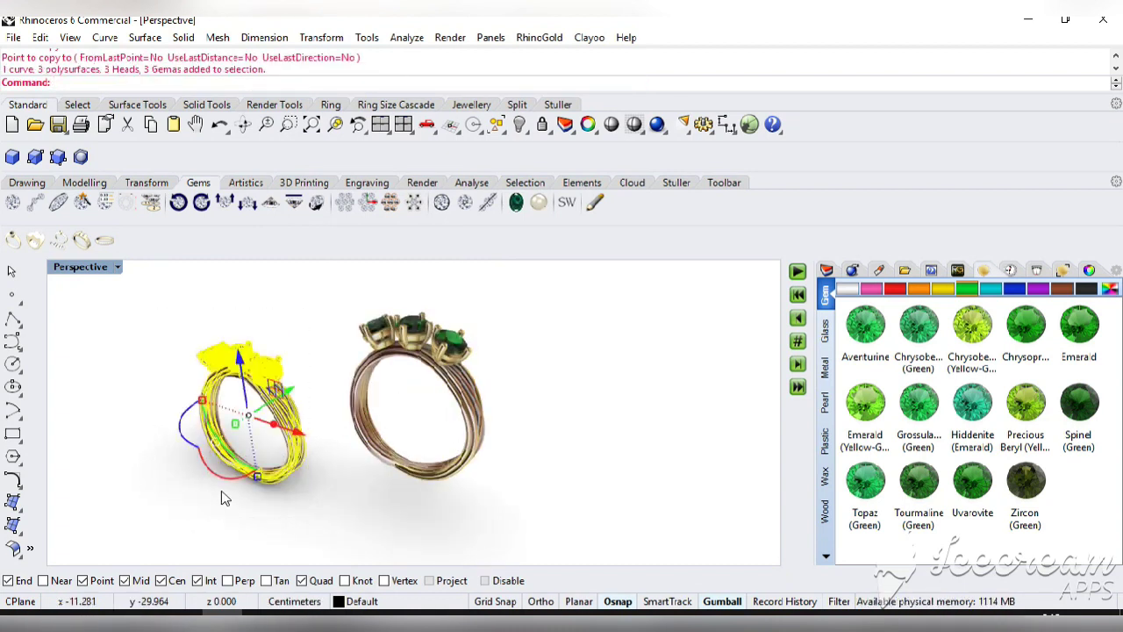
drag(221, 483, 265, 508)
click(325, 518)
Apply the Zircon (Blue) gem material to all three gems on the copied ring.
scroll(285, 461, up, 4)
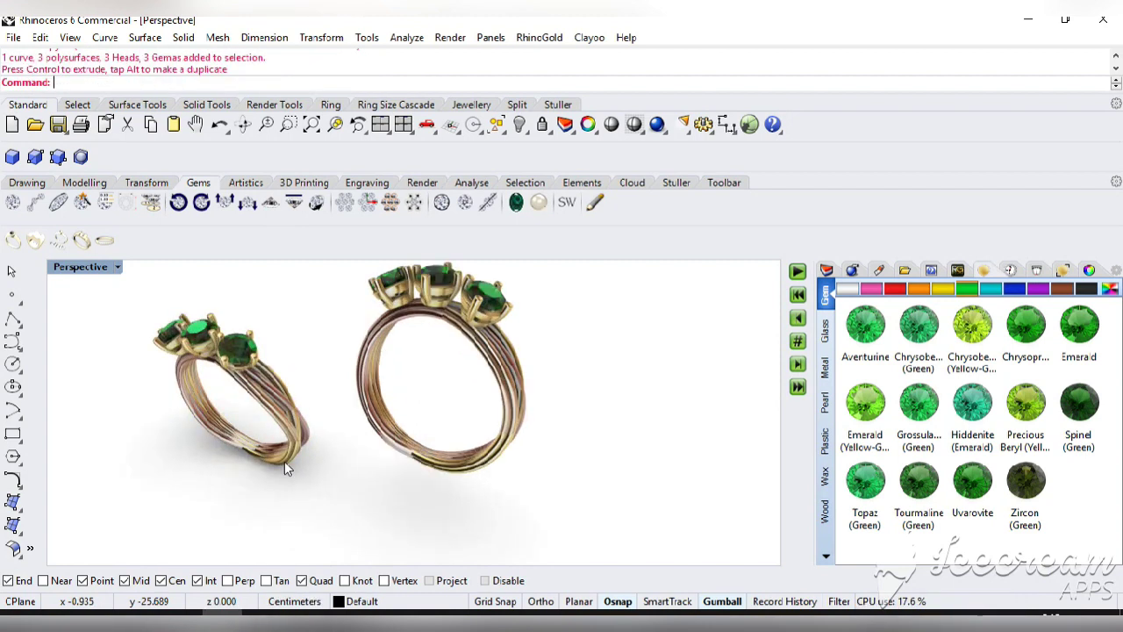
click(226, 323)
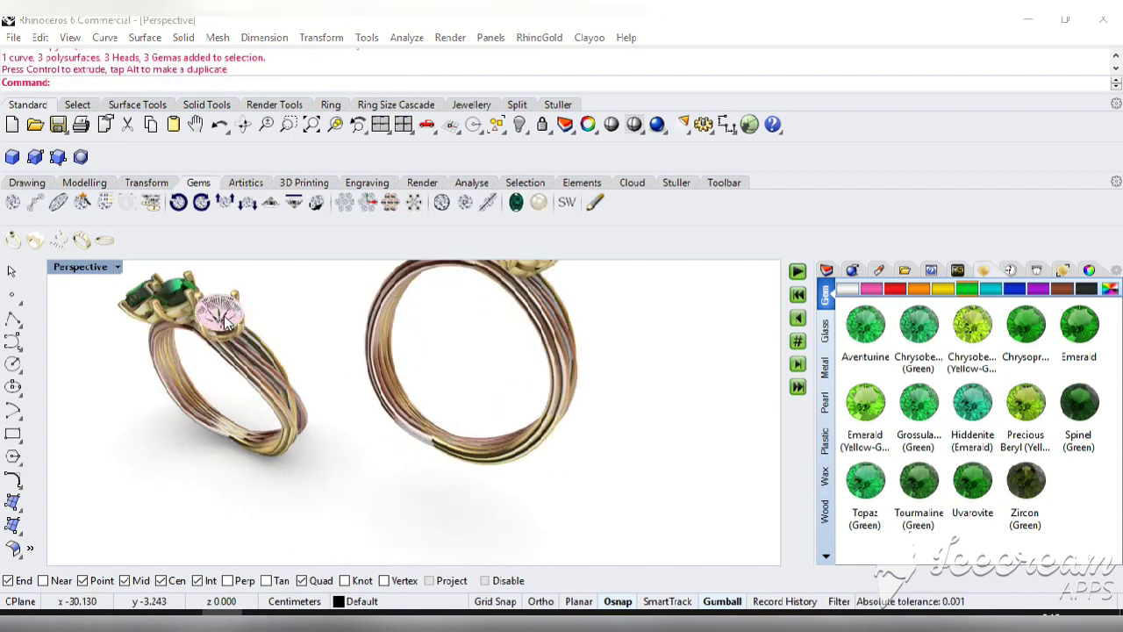
click(274, 360)
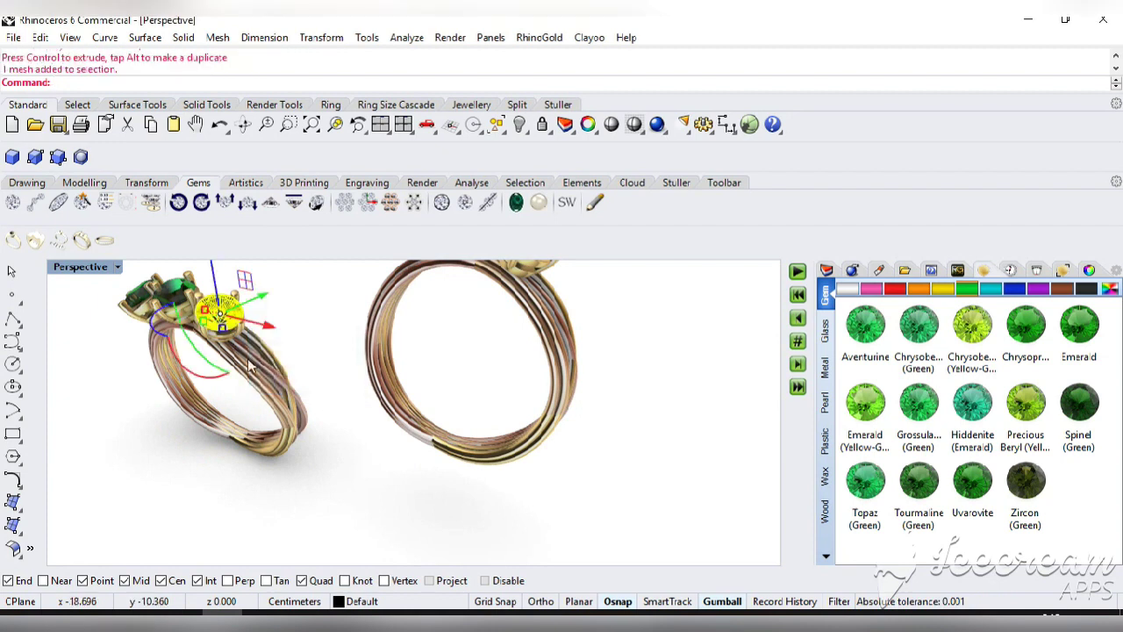
click(183, 301)
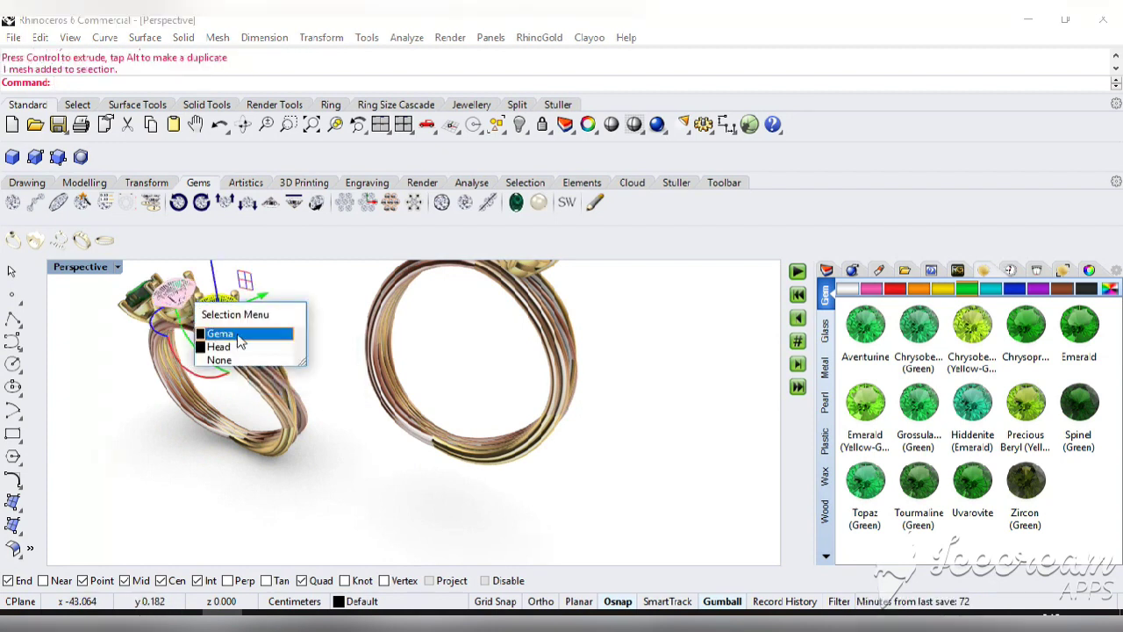
click(238, 336)
click(159, 301)
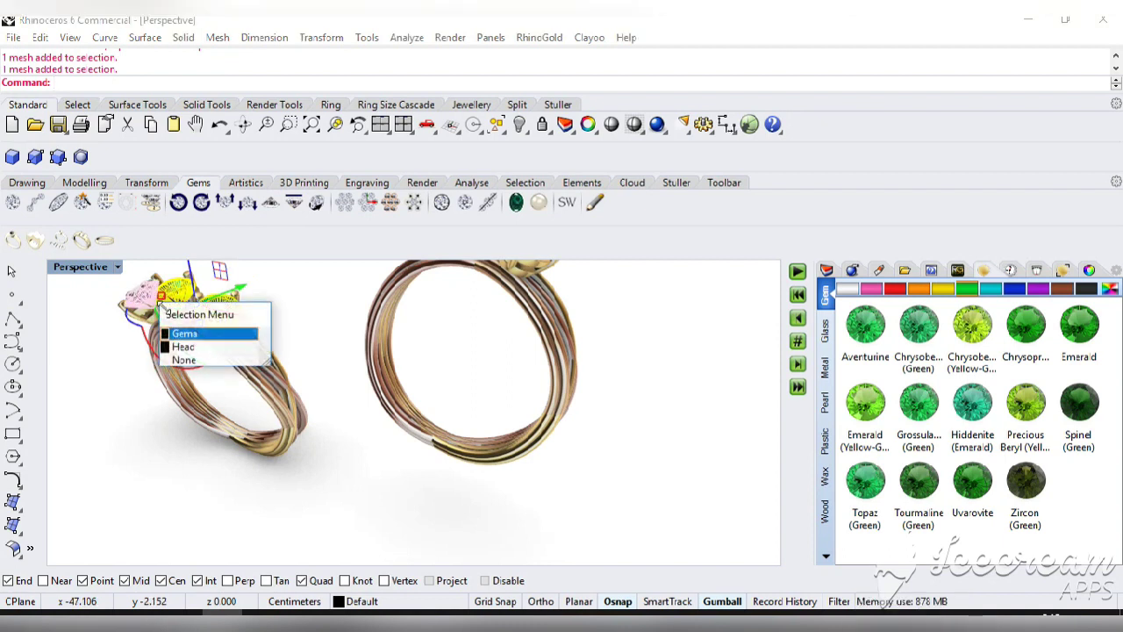
click(184, 334)
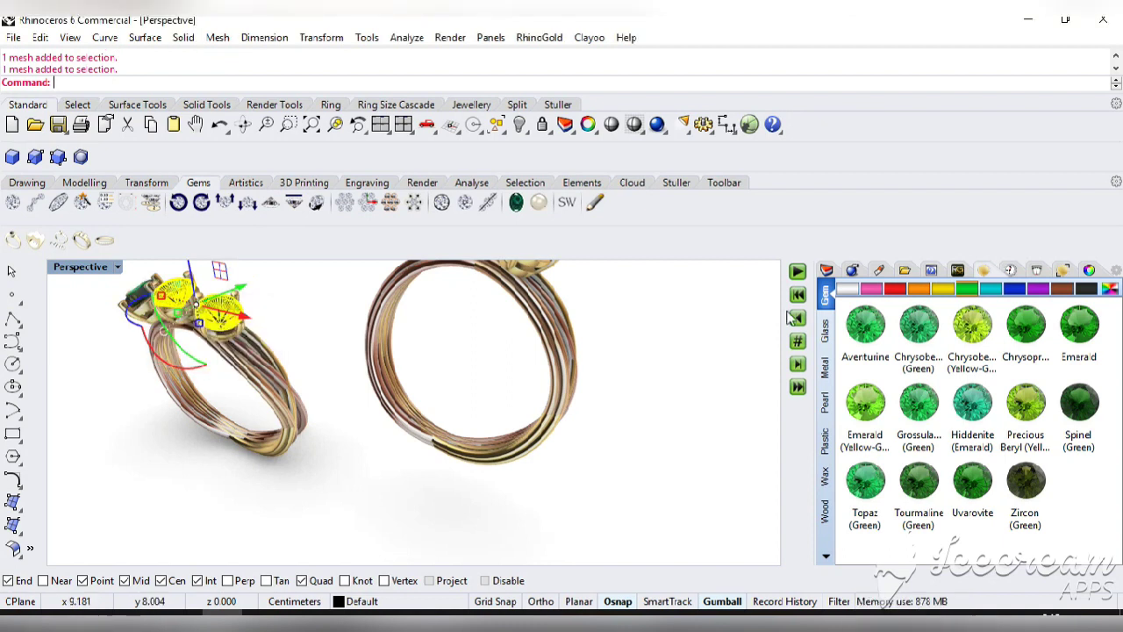
click(1023, 295)
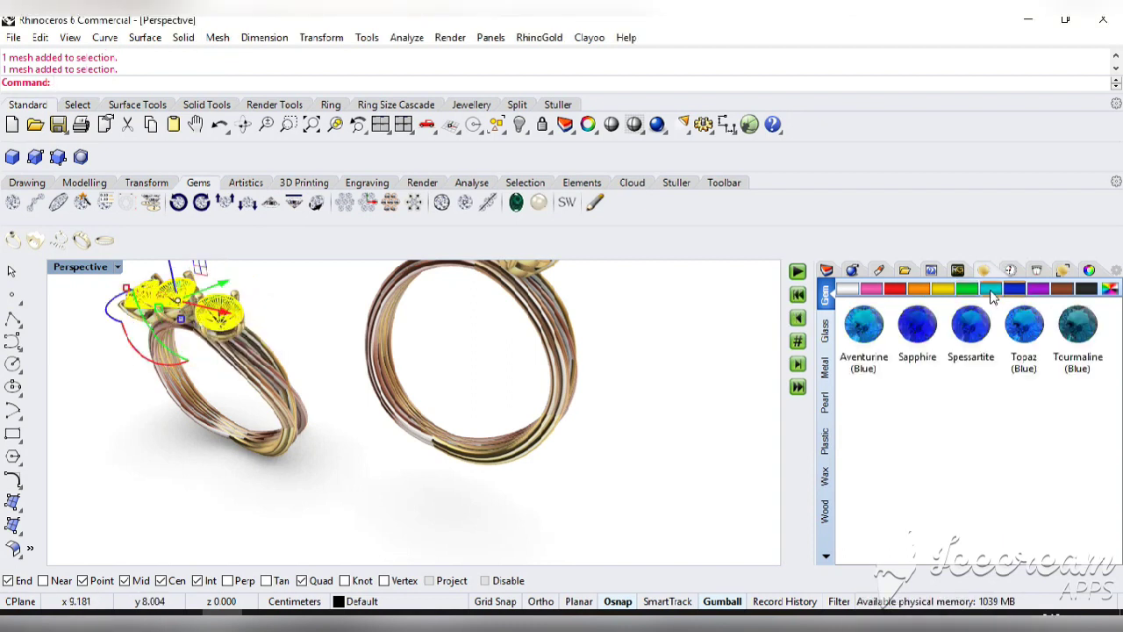
click(992, 295)
click(979, 328)
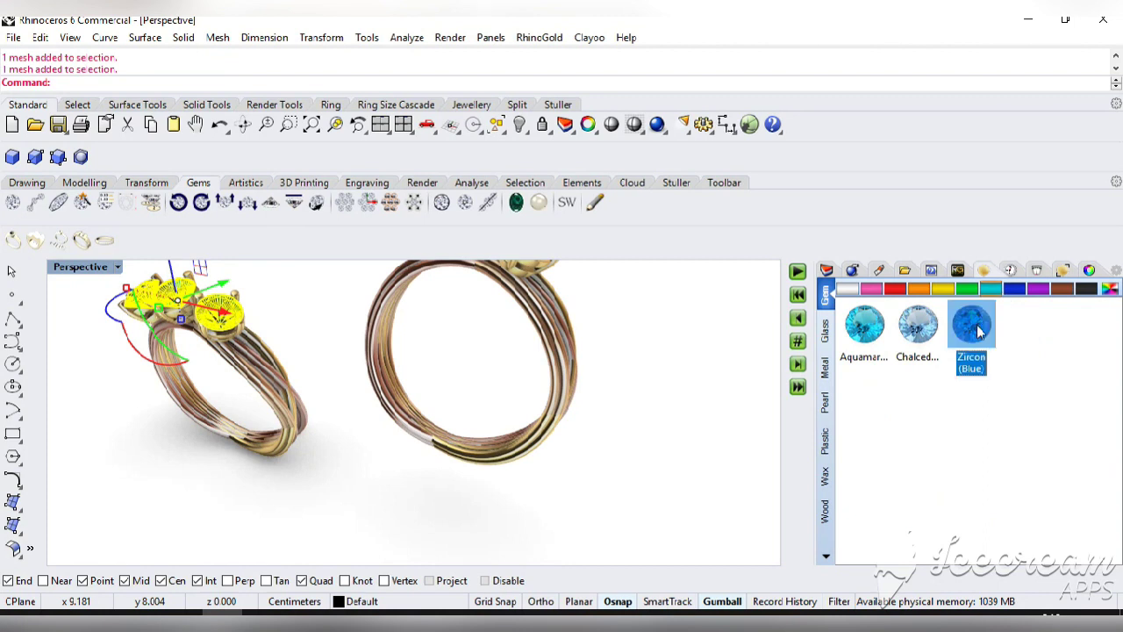
click(692, 461)
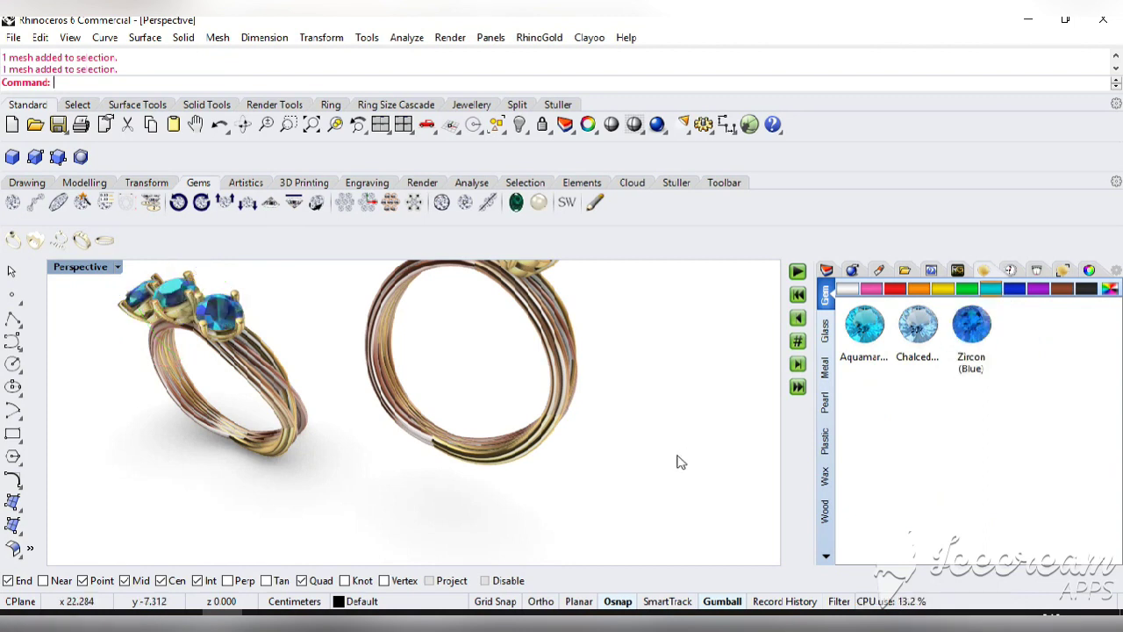
Frame both rings in the perspective view and inspect them spinning on the turntable.
click(196, 124)
drag(338, 434, 370, 470)
key(Return)
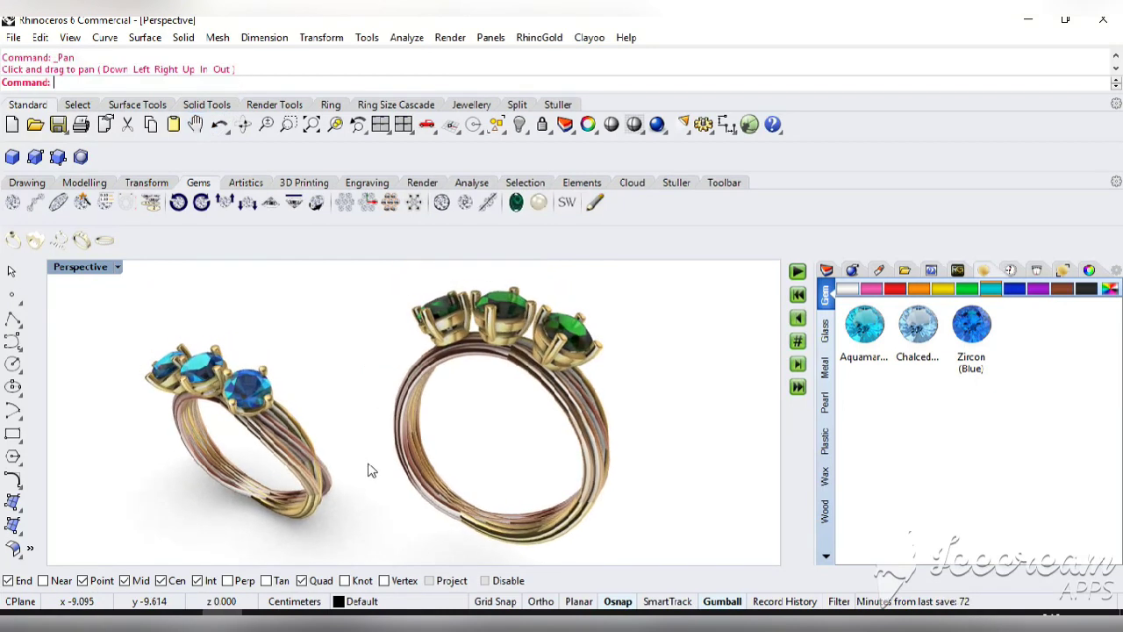
click(427, 125)
click(543, 249)
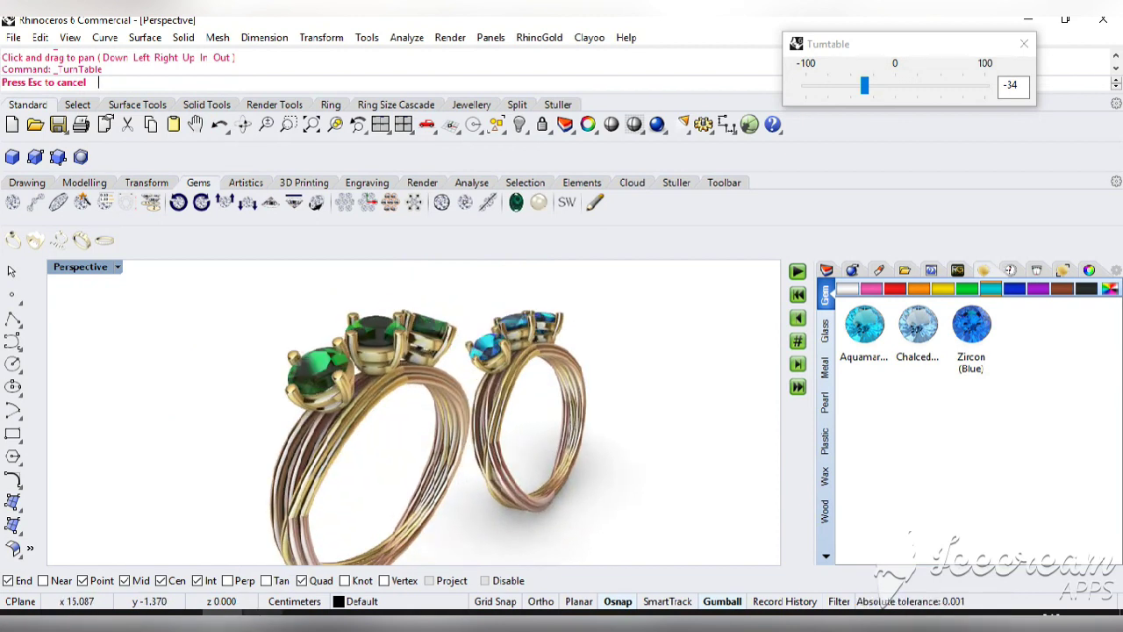
mouse_move(262, 627)
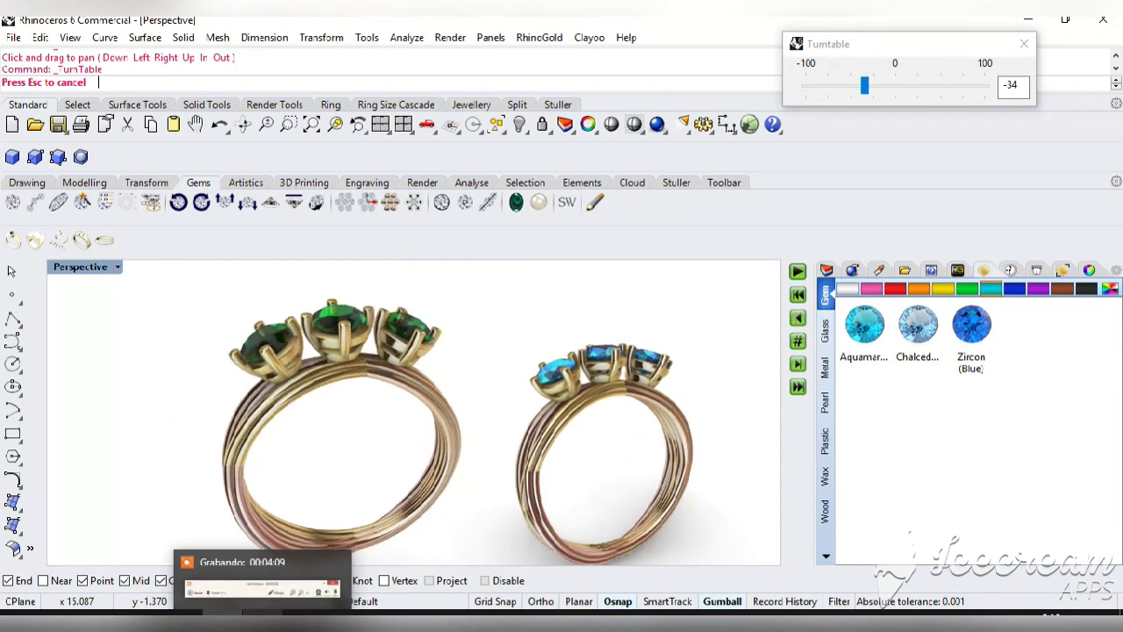
click(262, 588)
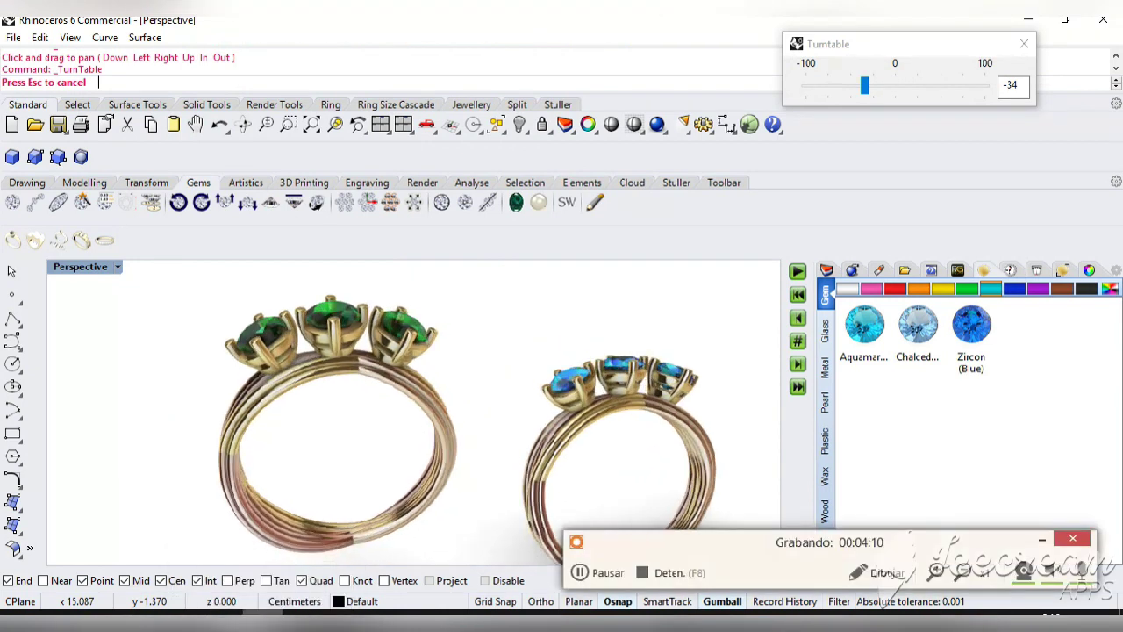
click(580, 572)
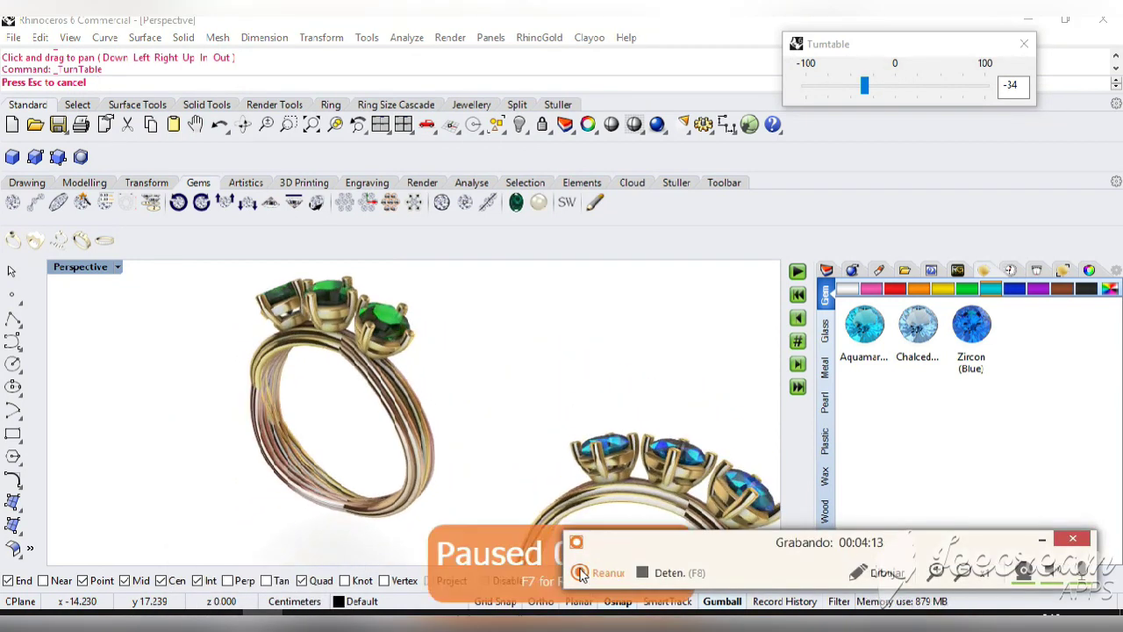